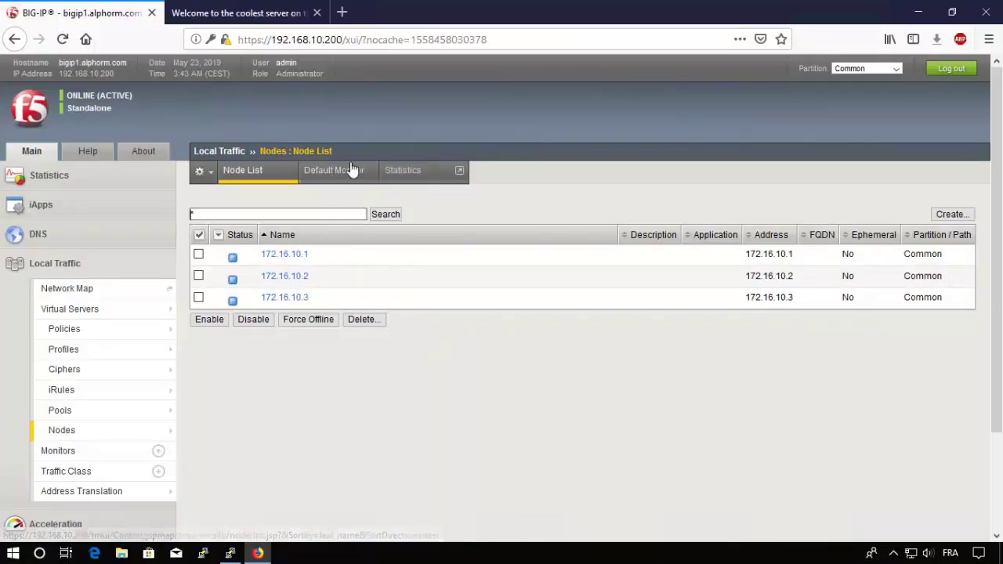
# Step: Make icmp the active default node monitor and return to the Node List showing three available nodes
pyautogui.click(345, 177)
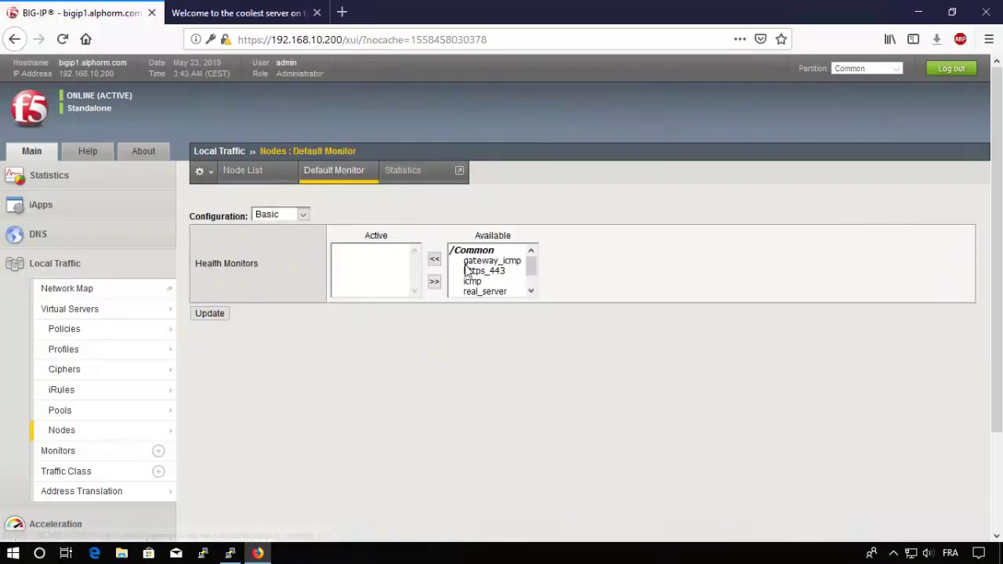
pyautogui.click(472, 282)
pyautogui.click(435, 261)
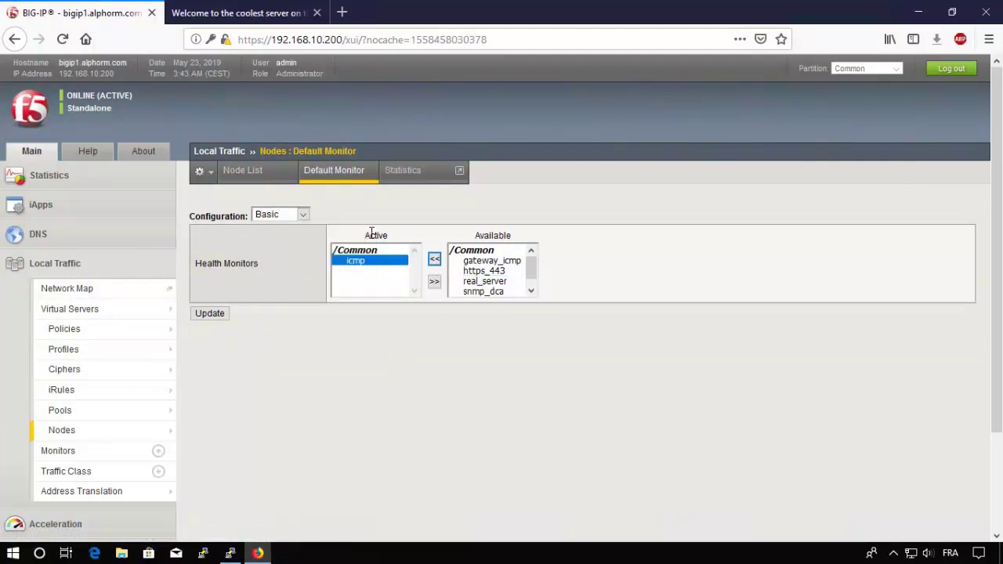
pyautogui.click(216, 316)
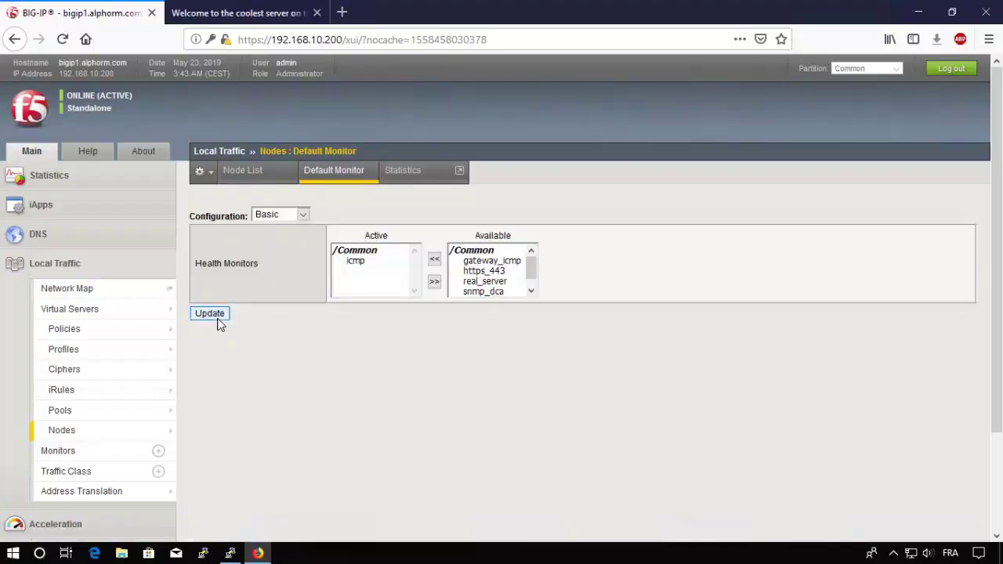
pyautogui.click(237, 171)
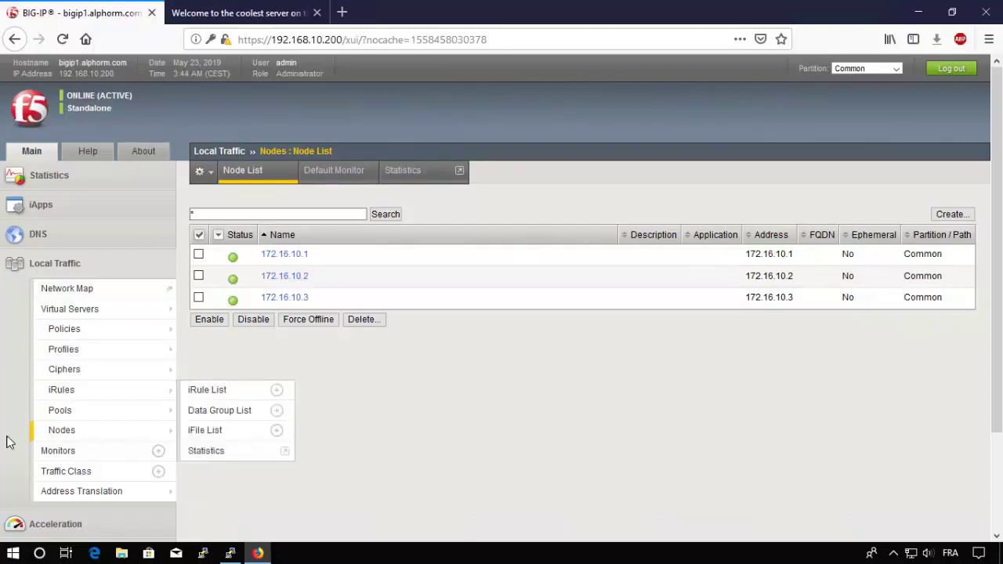
pyautogui.moveTo(122, 408)
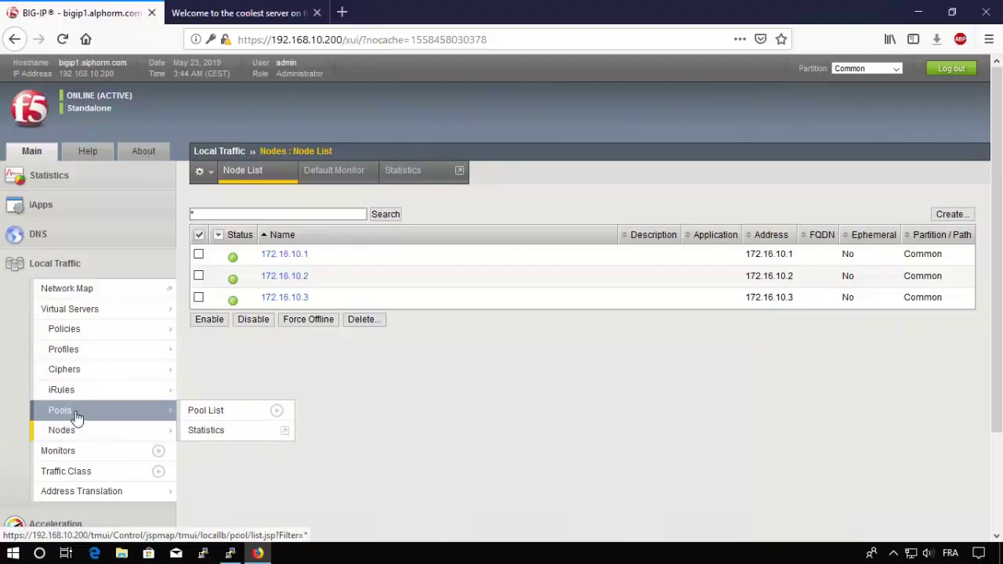
# Step: Open the Monitor List and review the built-in http and https monitor types
pyautogui.click(69, 452)
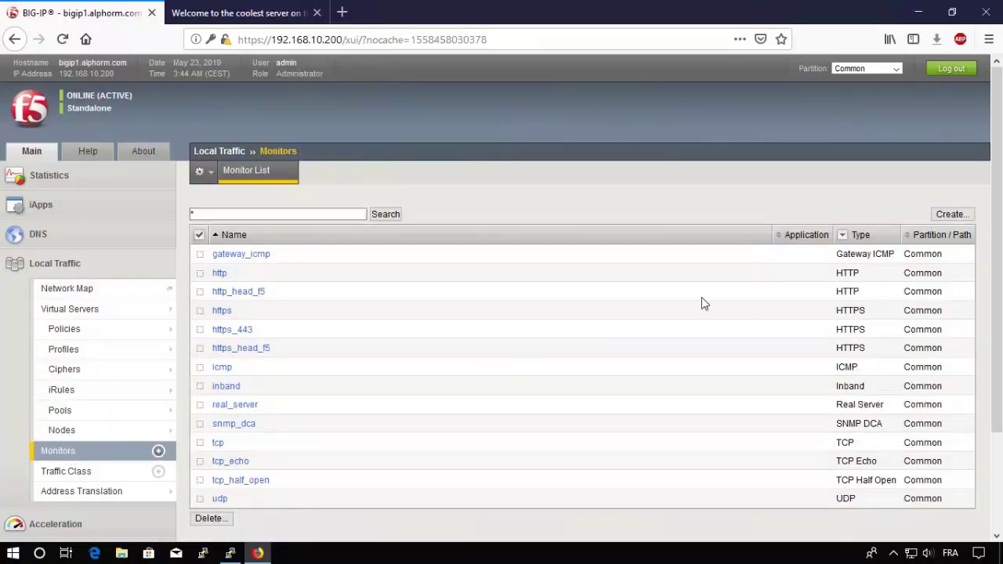
pyautogui.moveTo(860, 273); pyautogui.dragTo(843, 274)
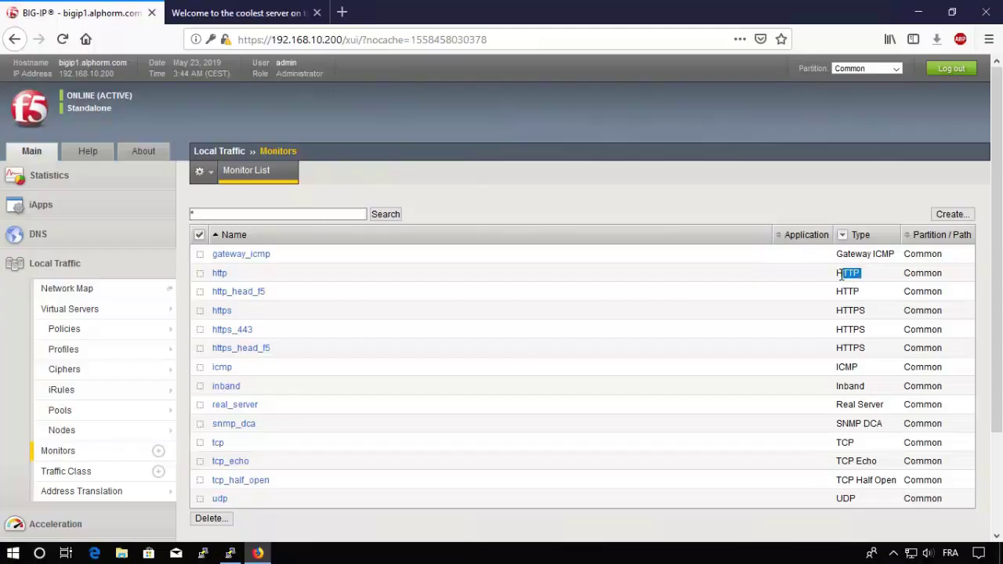
pyautogui.moveTo(868, 311); pyautogui.dragTo(846, 311)
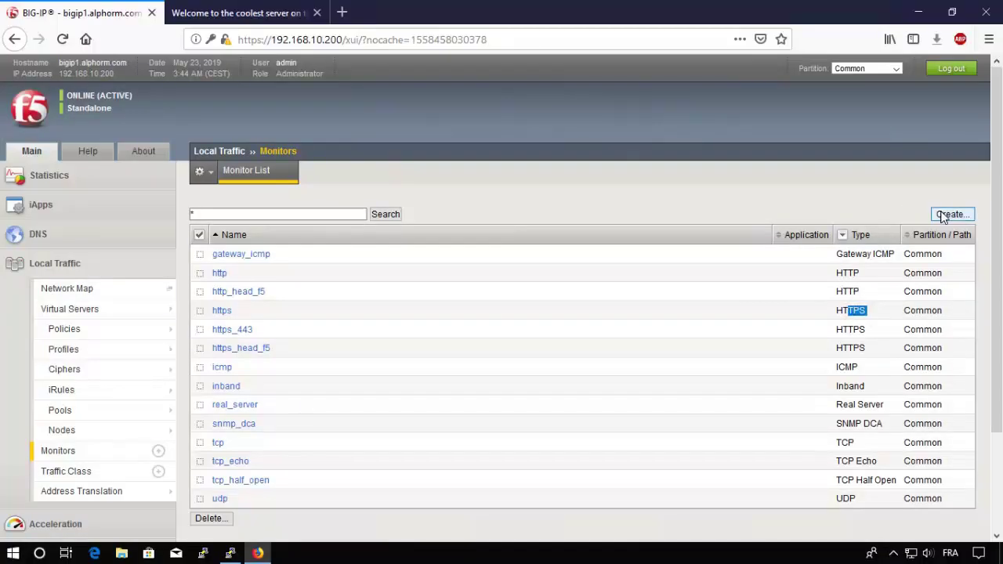
# Step: Begin a new HTTP-type monitor and select the request path in its Send String
pyautogui.click(951, 214)
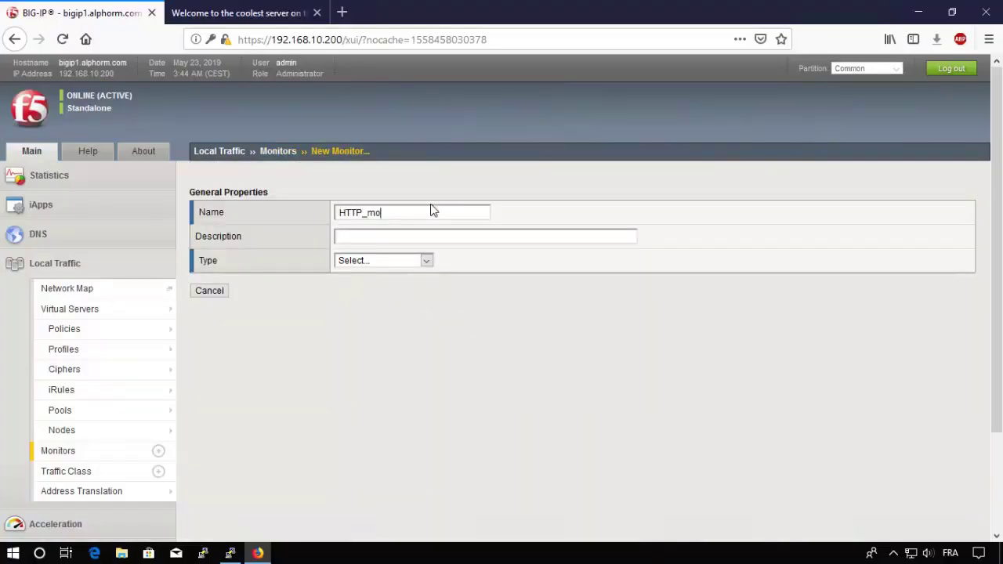
pyautogui.click(360, 260)
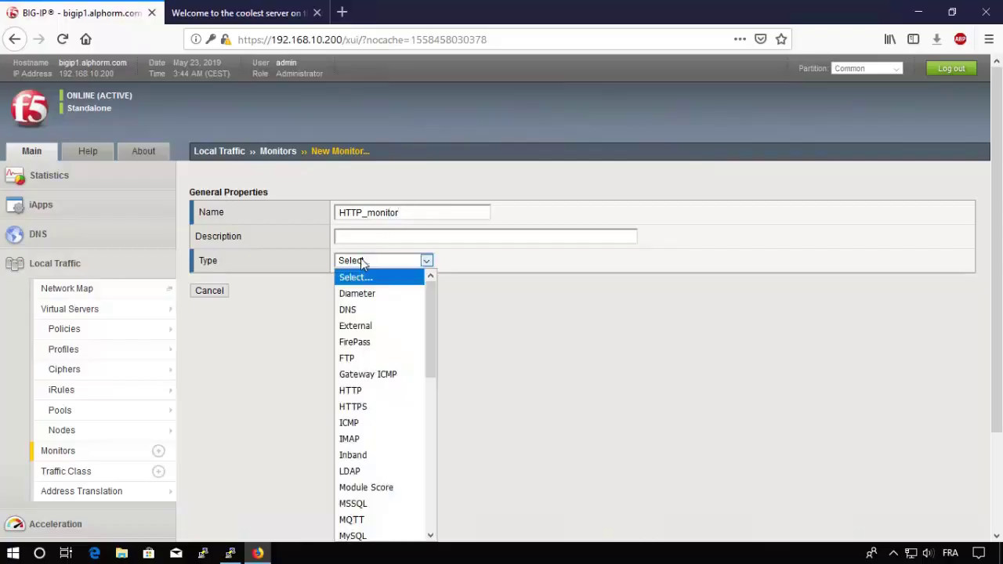
pyautogui.click(353, 391)
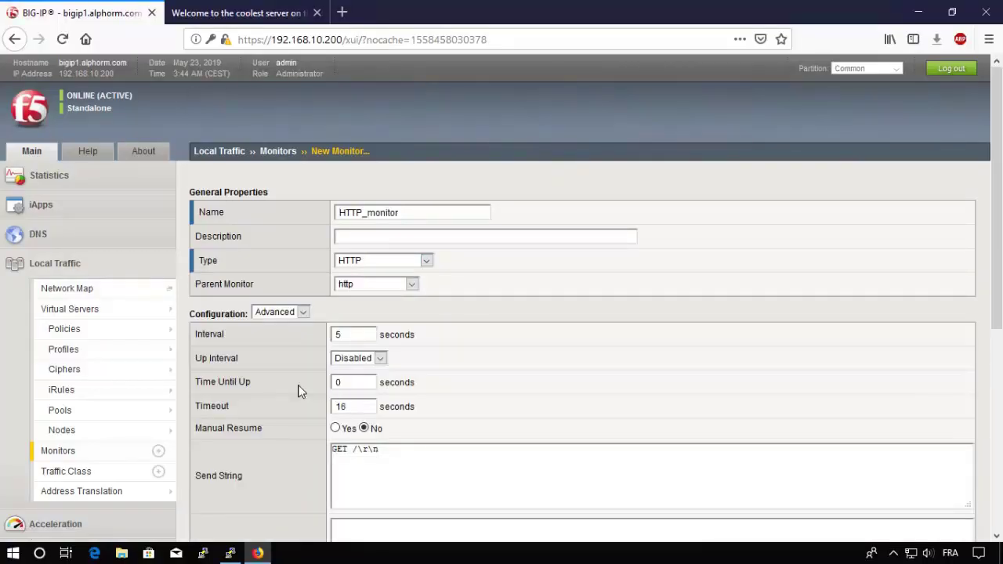
pyautogui.scroll(-3, 298, 392)
pyautogui.scroll(-3, 298, 281)
pyautogui.scroll(6, 298, 280)
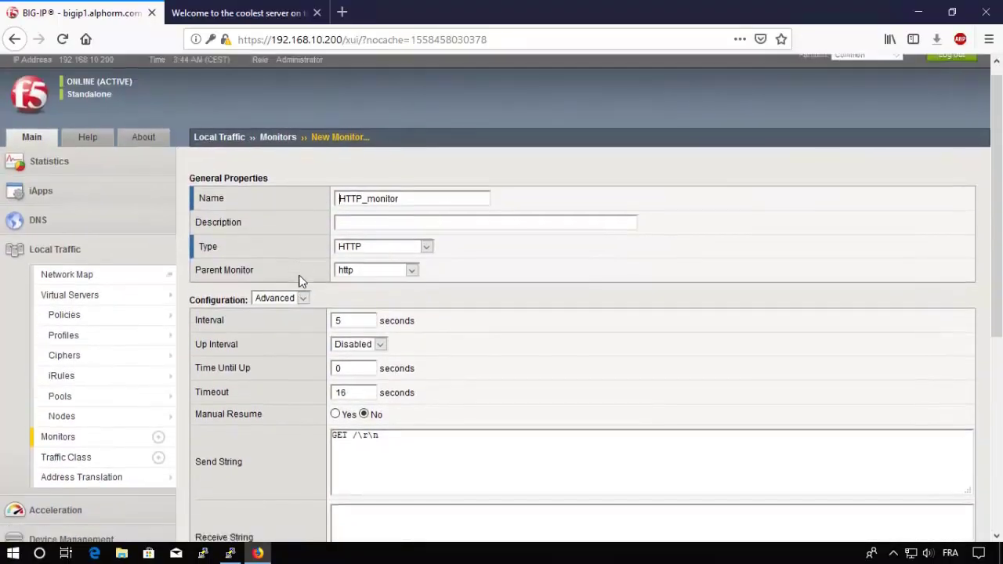
pyautogui.scroll(-2, 301, 281)
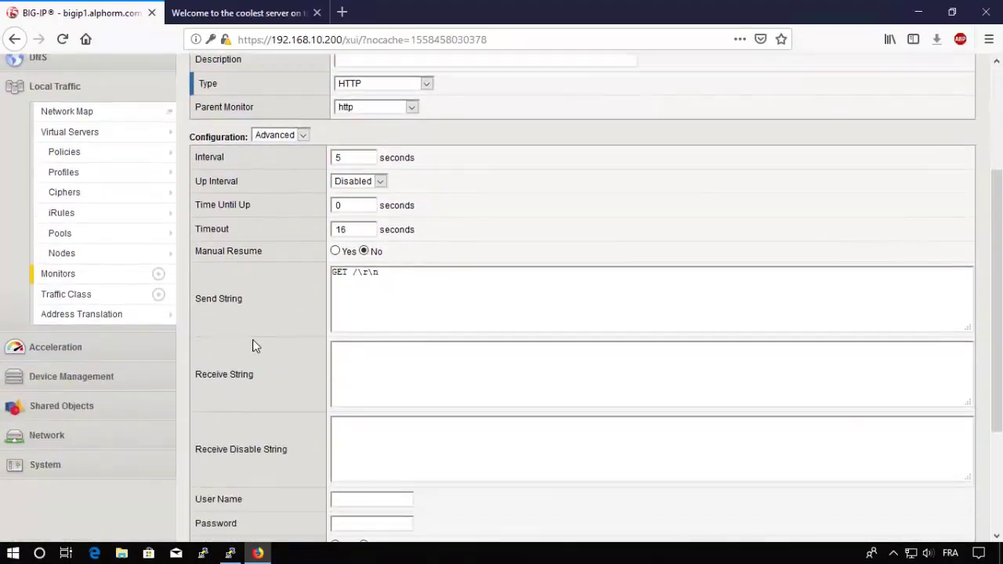
pyautogui.doubleClick(353, 274)
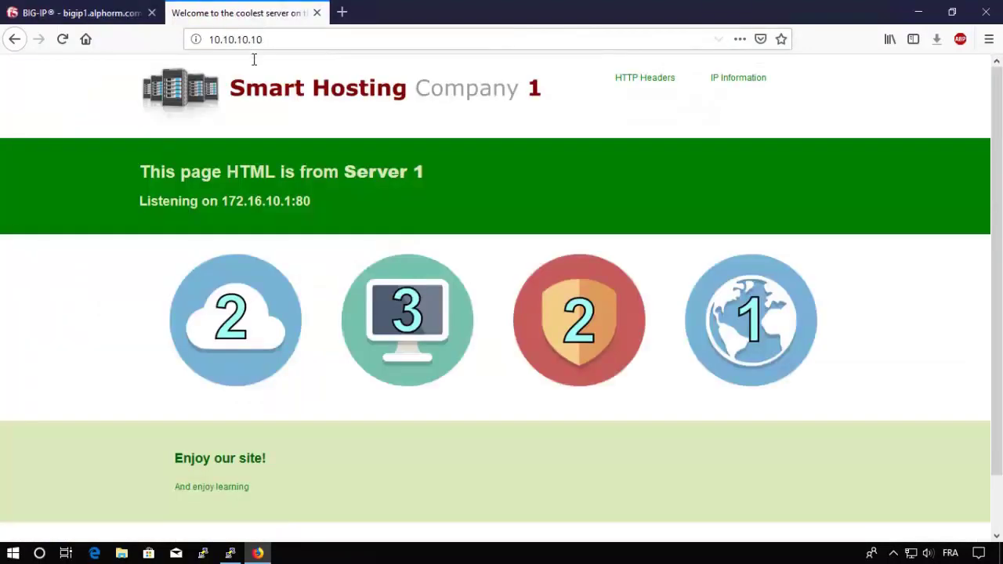
# Step: Switch to the Smart Hosting site tab and select its whole web address
pyautogui.click(260, 12)
pyautogui.click(285, 38)
pyautogui.hotkey('ctrl', 'a')
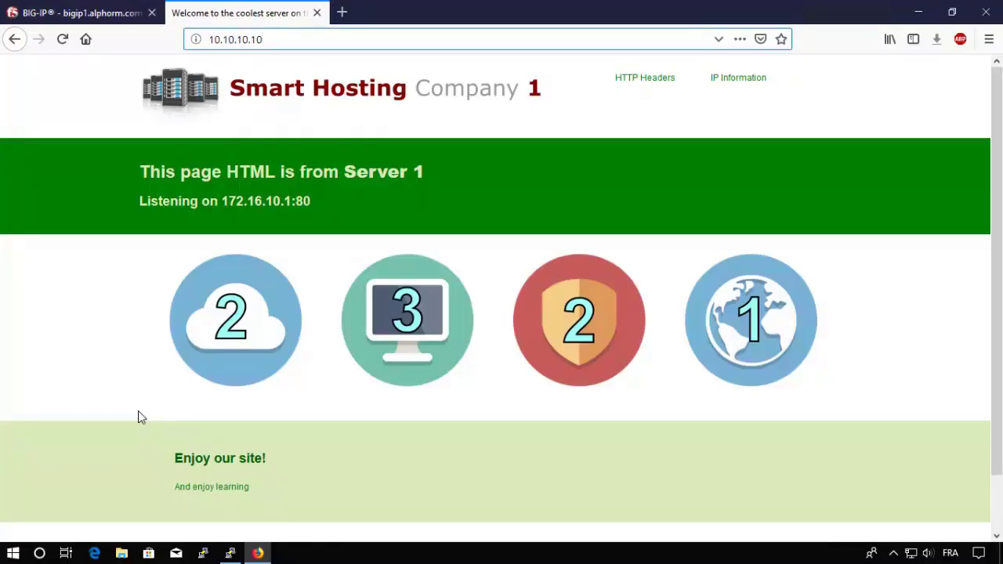
# Step: Load 10.10.10.10/monitor.php and inspect its results, noting the failed database connection
pyautogui.write('/monitor')
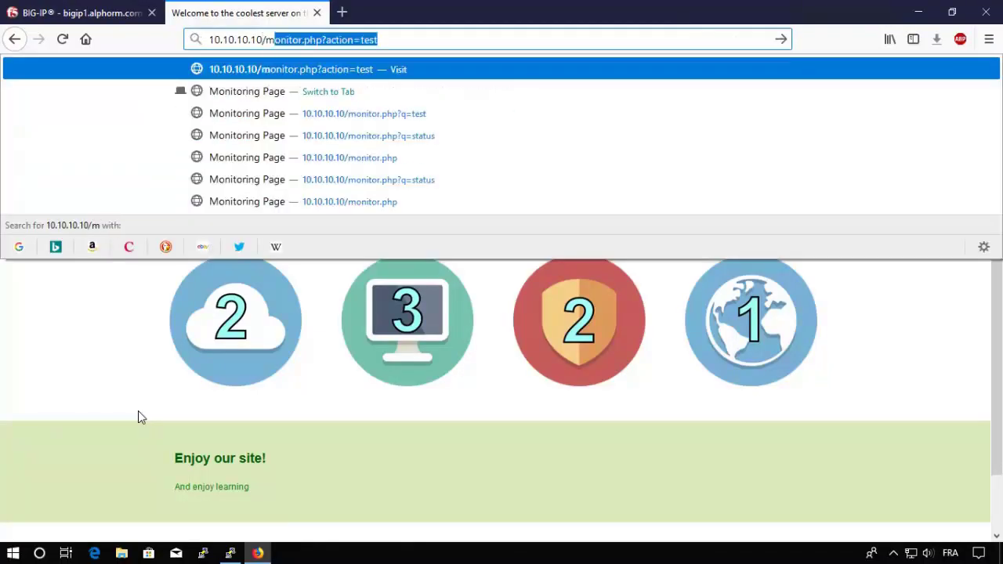
pyautogui.write('.php')
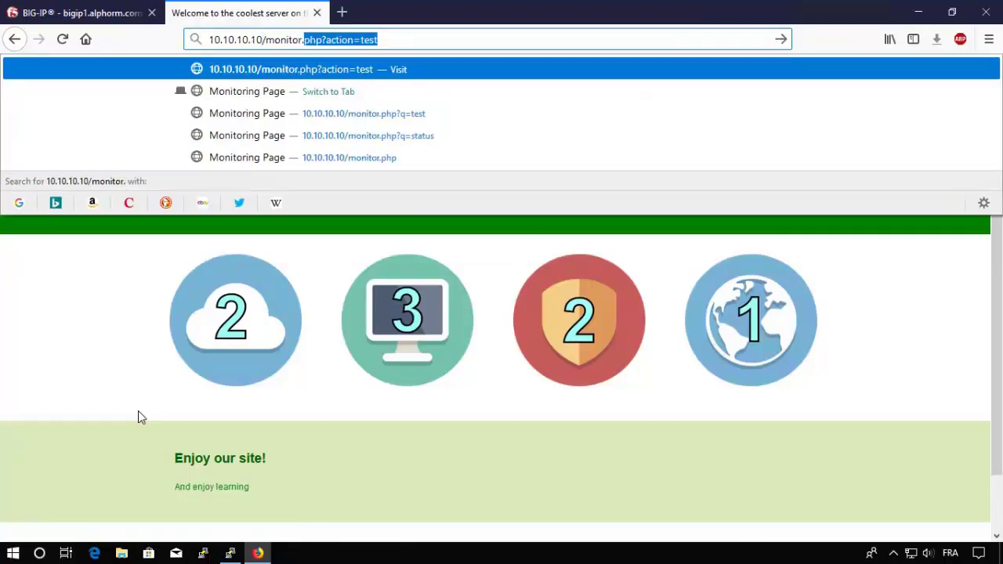
pyautogui.press('Delete')
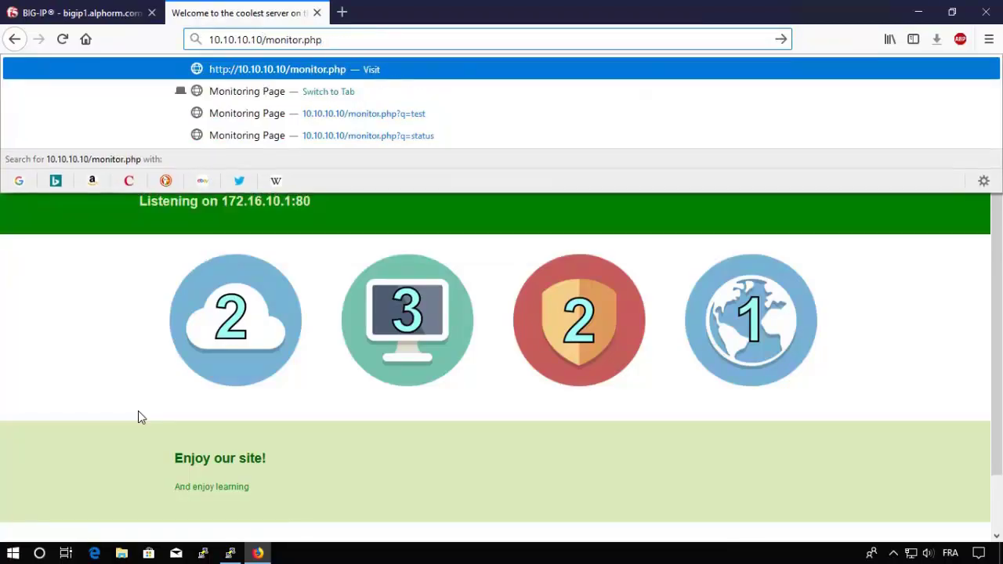
pyautogui.press('Return')
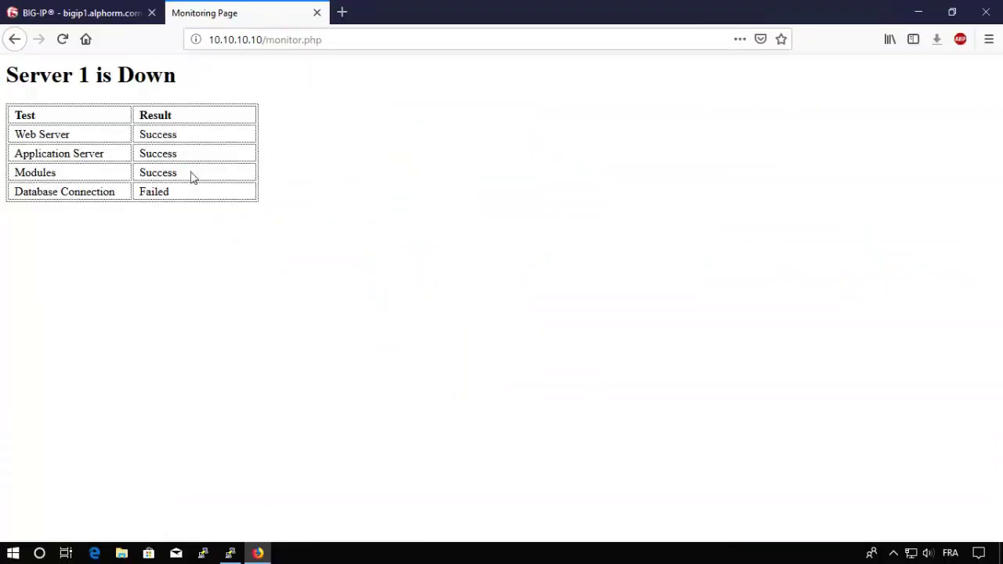
pyautogui.moveTo(62, 136); pyautogui.dragTo(38, 135)
pyautogui.moveTo(187, 197); pyautogui.dragTo(103, 144)
# Step: Set HTTP_monitor's Send String request path to monitor.php and save it
pyautogui.click(100, 17)
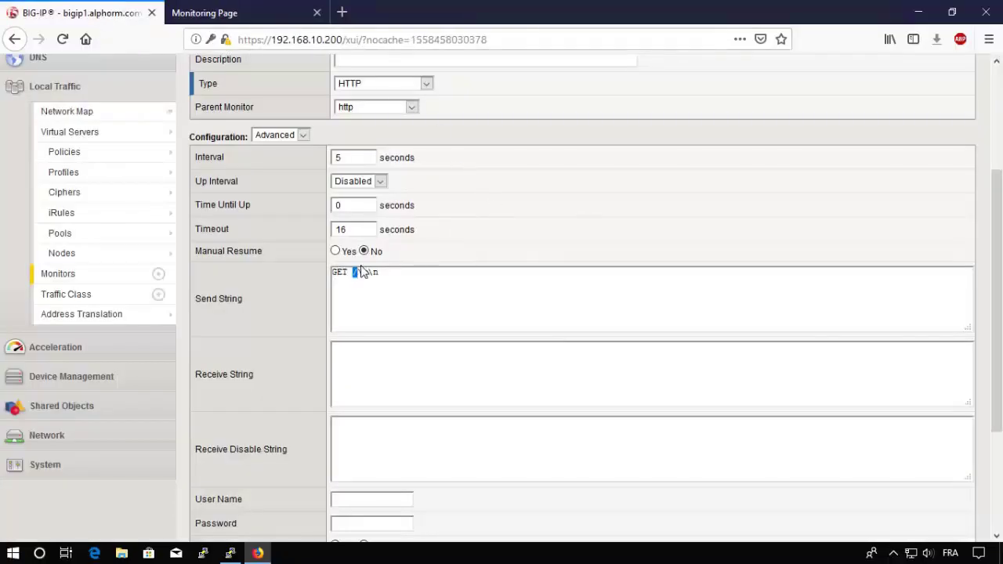
pyautogui.click(376, 271)
pyautogui.write('monitor.php')
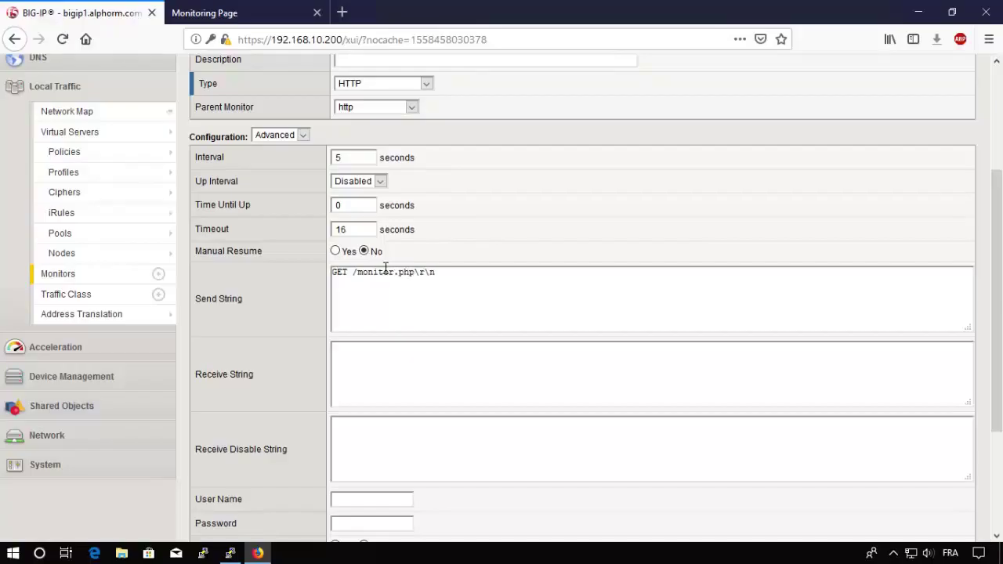
pyautogui.scroll(-4, 293, 338)
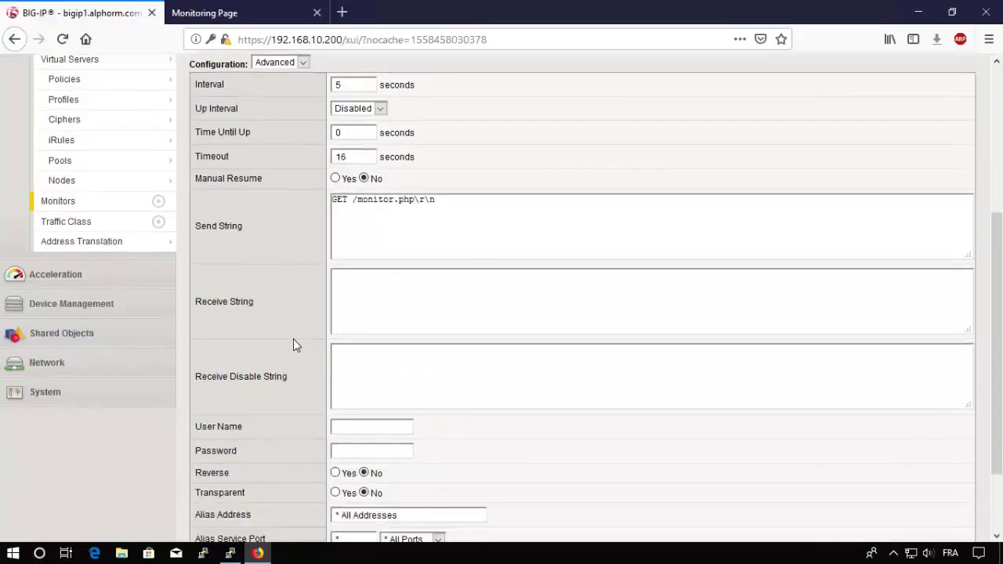
pyautogui.click(298, 518)
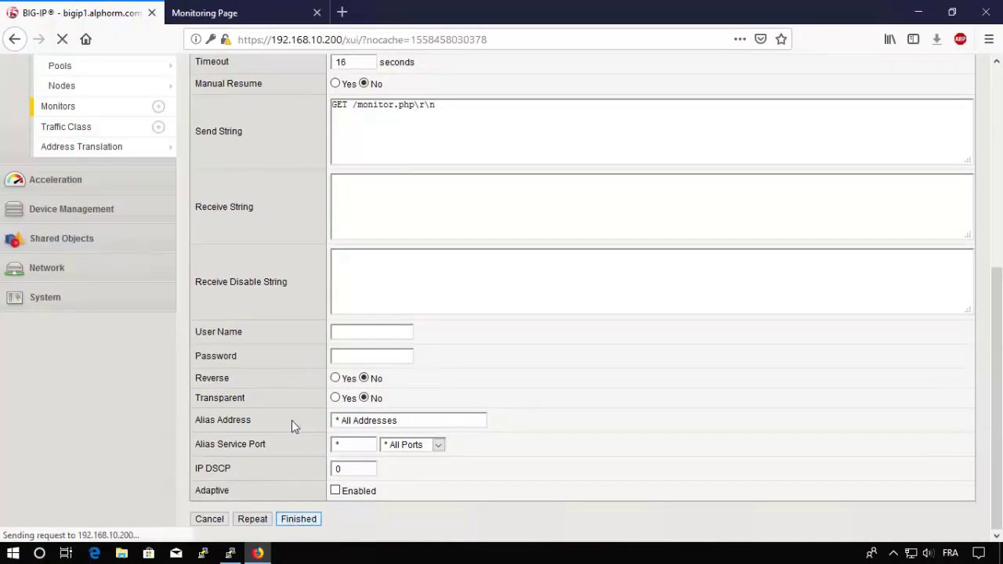
pyautogui.scroll(3, 347, 302)
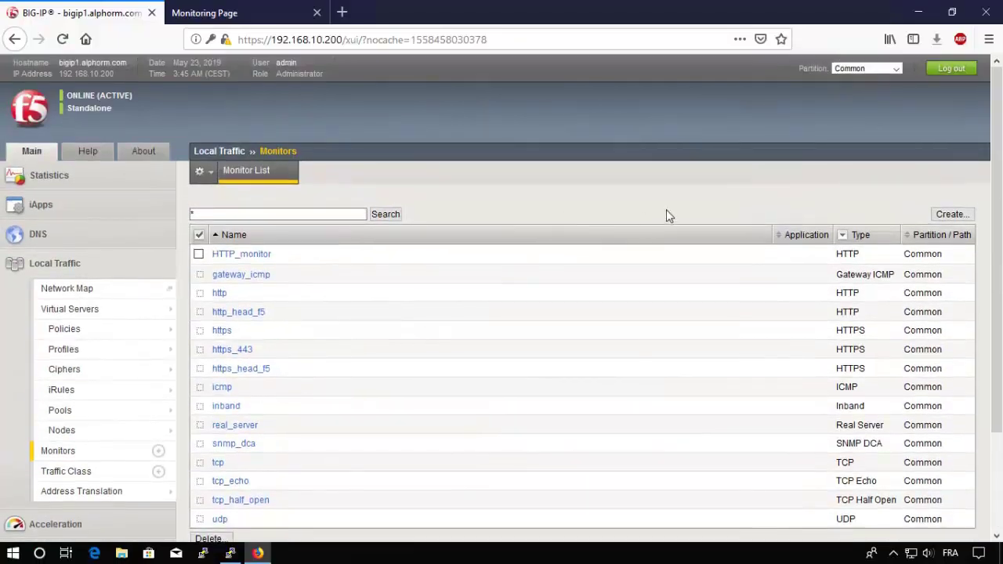
# Step: Create HTTPS_monitor of type HTTPS requesting monitor.php, using basic configuration
pyautogui.click(951, 214)
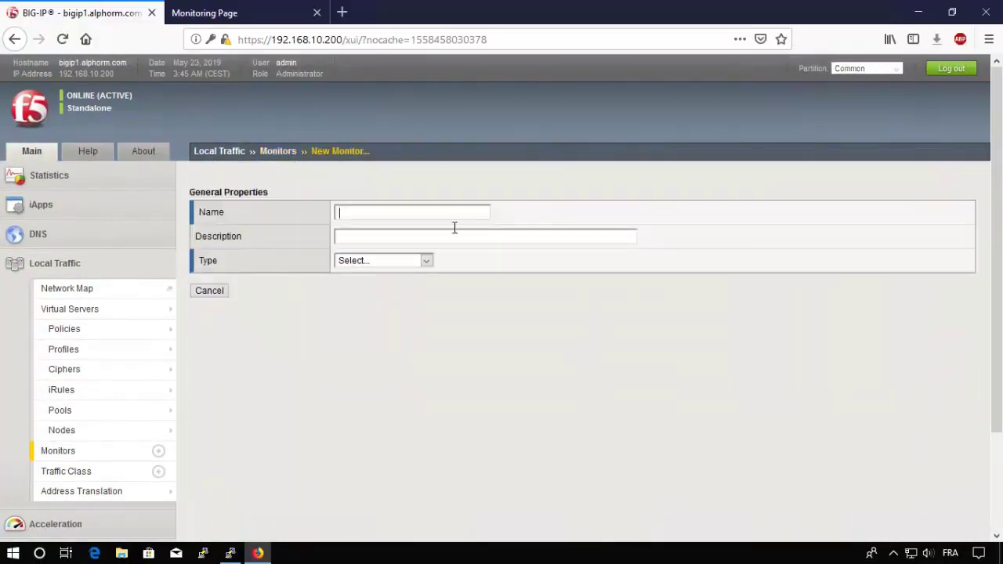
pyautogui.write('HTTPS_monitor')
pyautogui.click(403, 262)
pyautogui.click(357, 408)
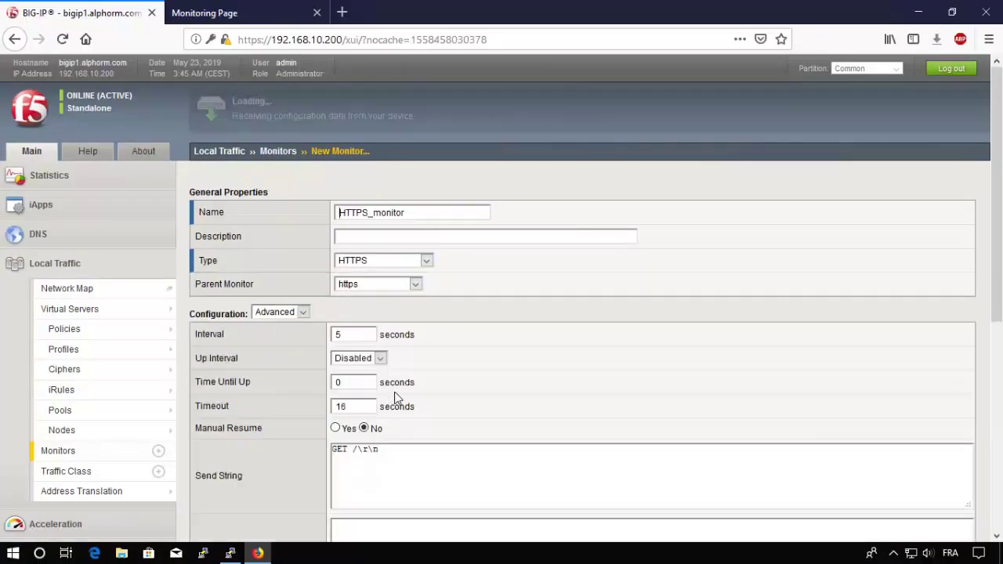
pyautogui.write('monitor.php')
pyautogui.scroll(-3, 225, 450)
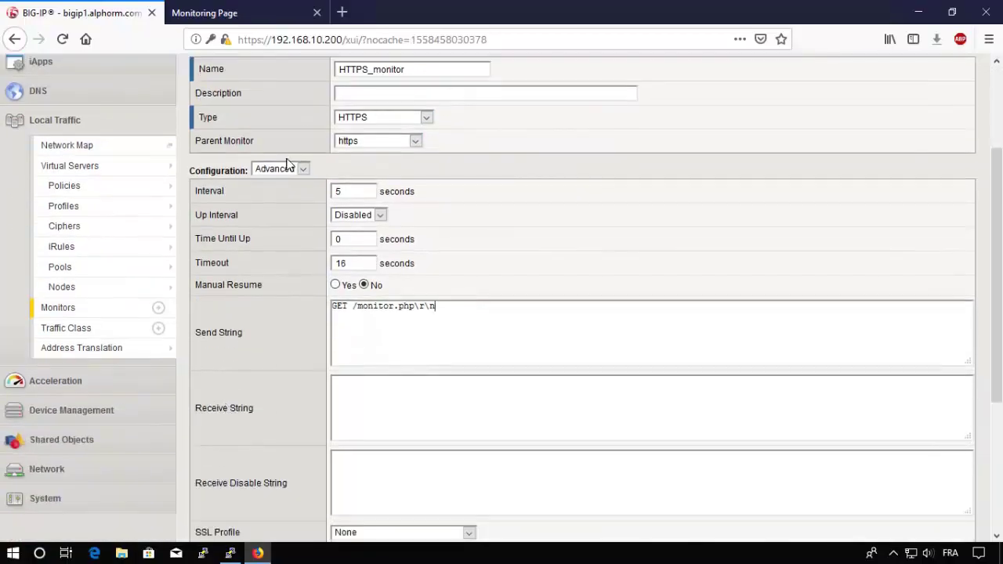
pyautogui.click(287, 170)
pyautogui.click(272, 186)
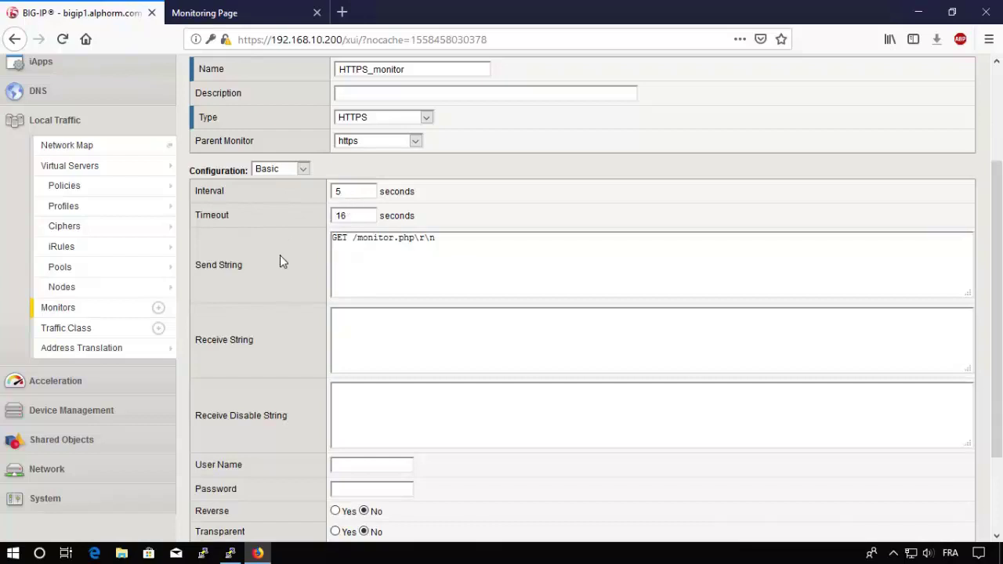
pyautogui.scroll(-3, 280, 257)
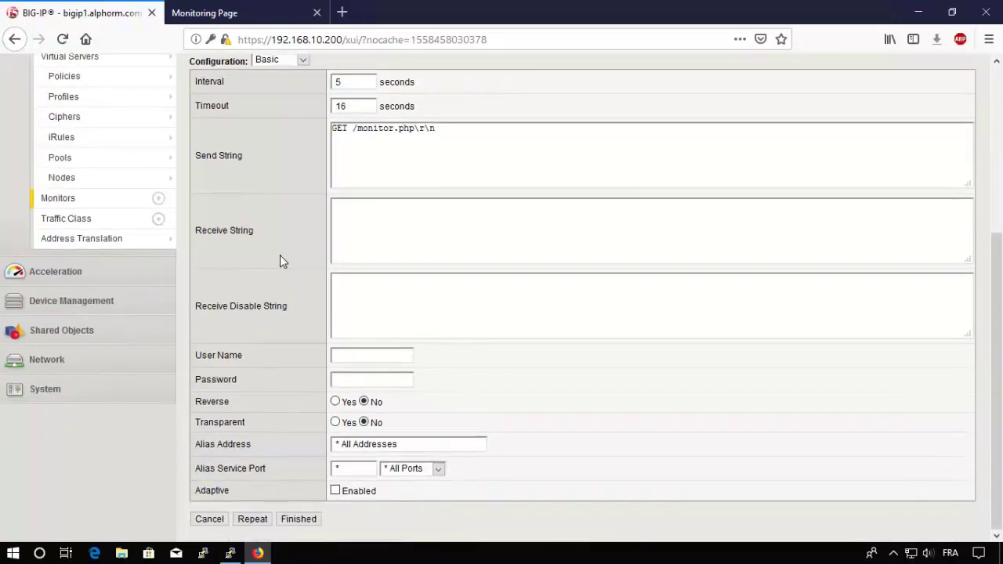
pyautogui.click(300, 521)
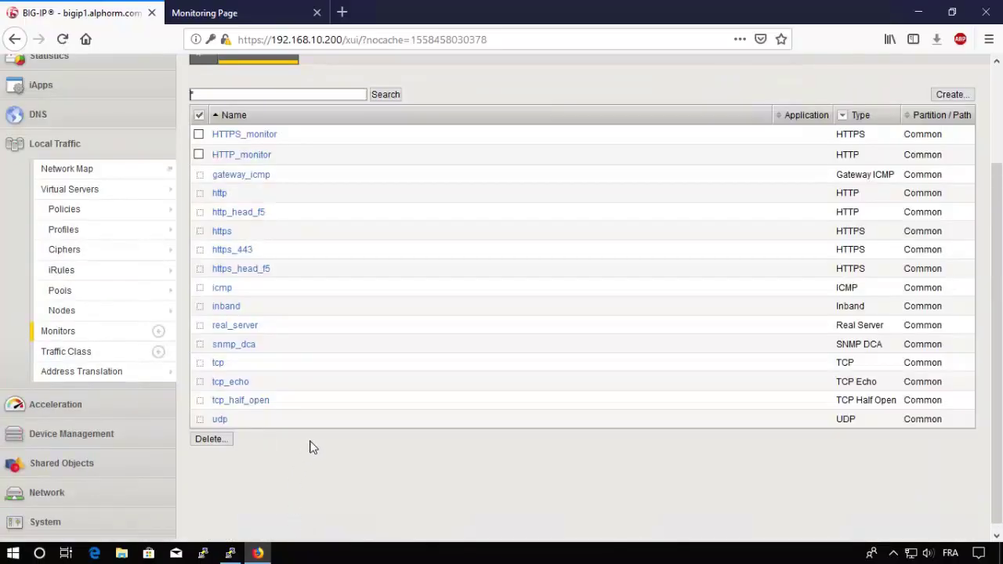
pyautogui.scroll(3, 309, 439)
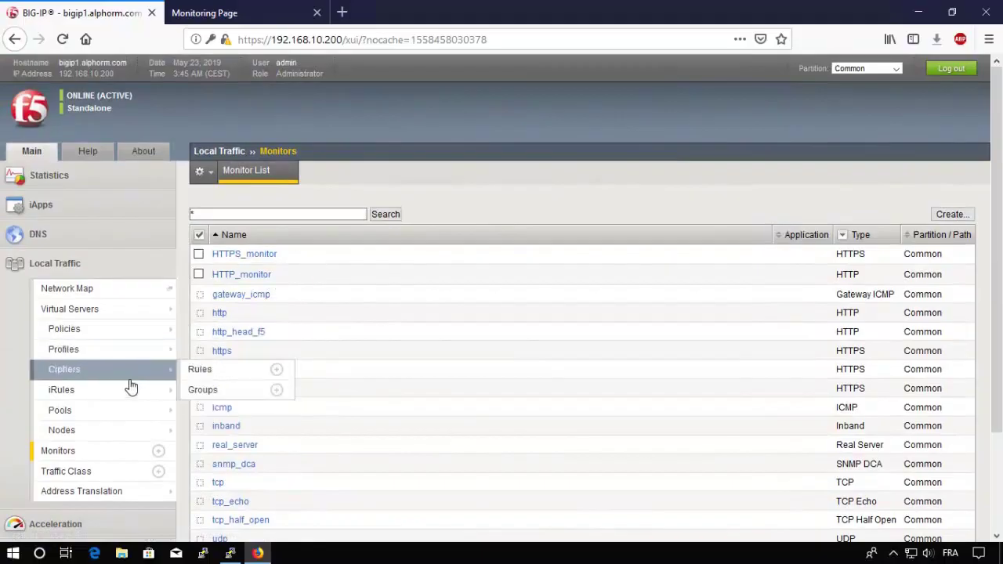
# Step: Assign HTTPS_monitor as HTTPS_pool's active health monitor
pyautogui.click(75, 417)
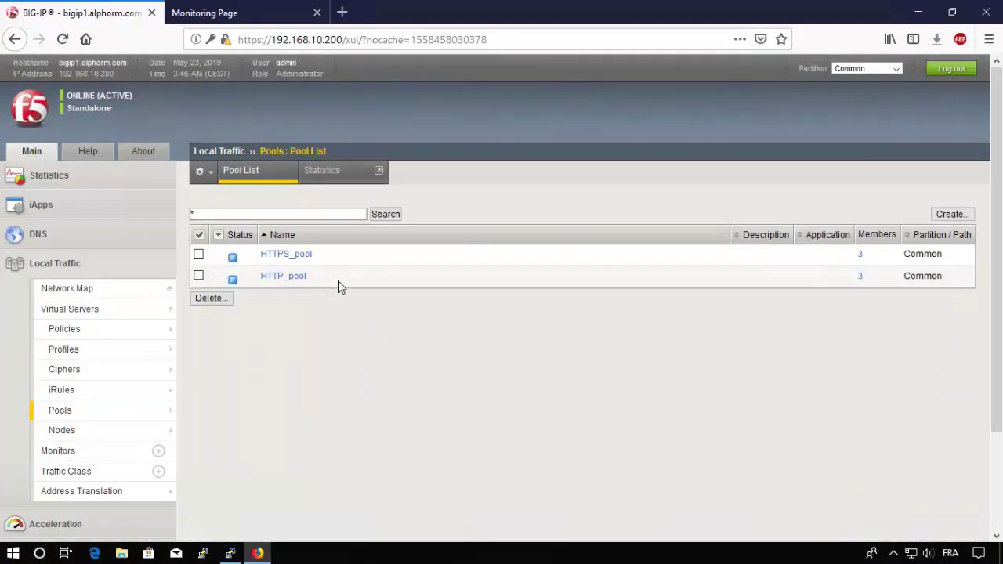
pyautogui.click(289, 255)
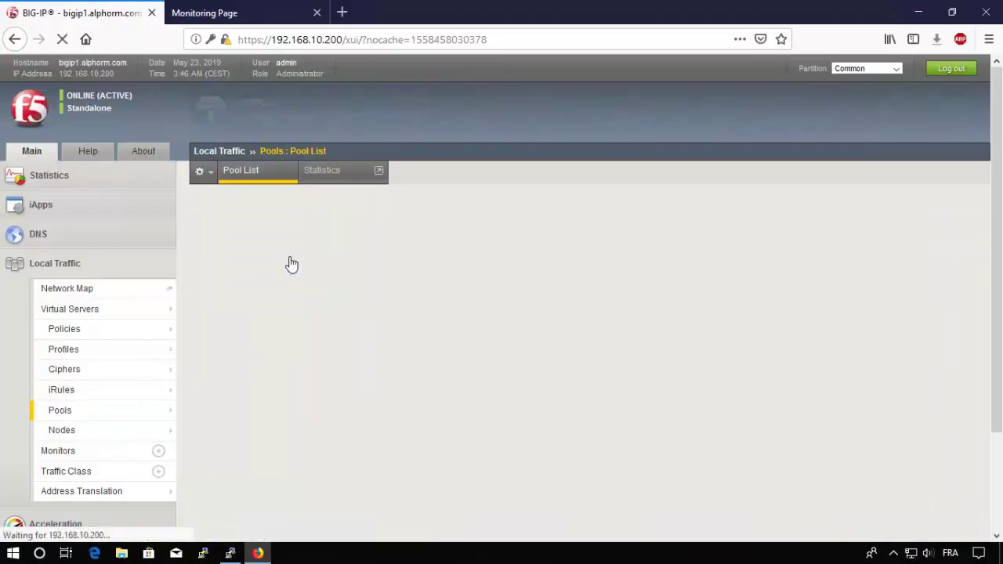
pyautogui.click(487, 368)
pyautogui.click(436, 368)
pyautogui.click(204, 429)
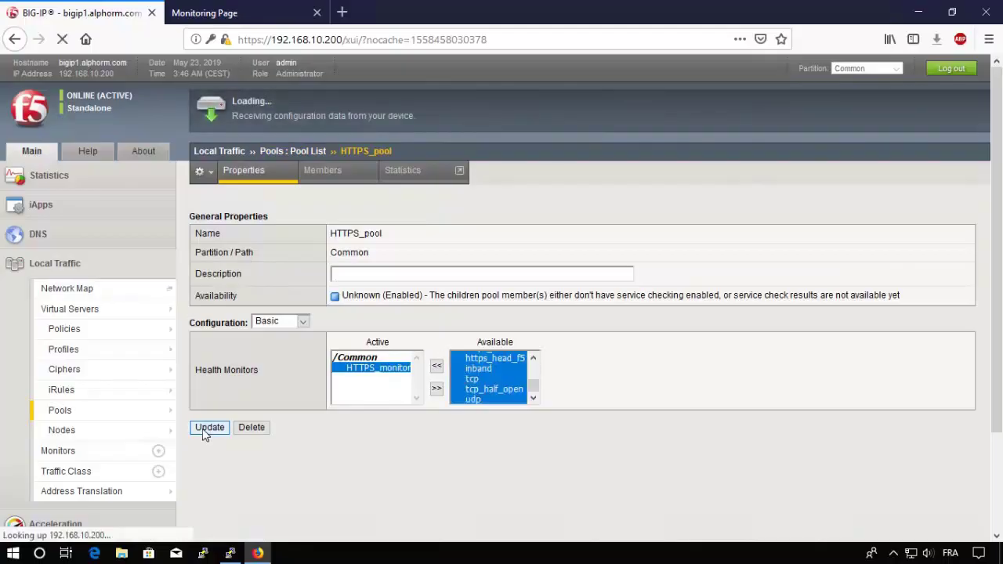
pyautogui.click(279, 152)
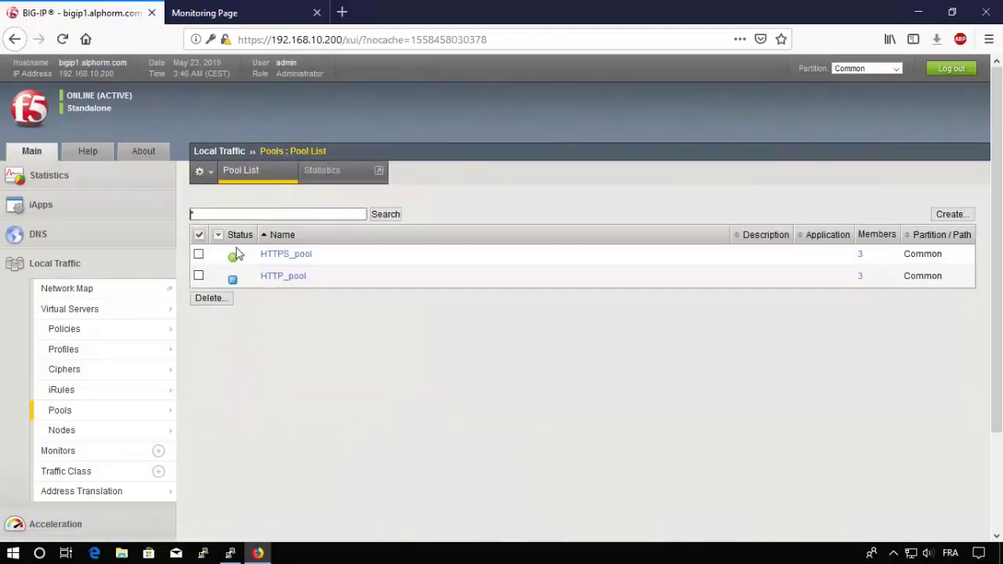
# Step: Assign HTTP_monitor as HTTP_pool's active health monitor
pyautogui.click(274, 279)
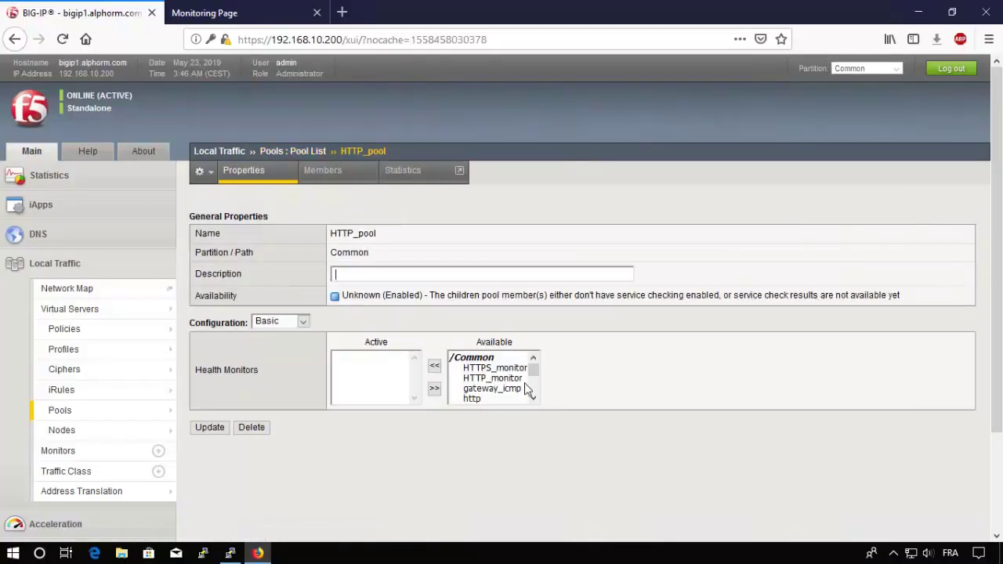
pyautogui.click(492, 378)
pyautogui.click(434, 365)
pyautogui.click(217, 427)
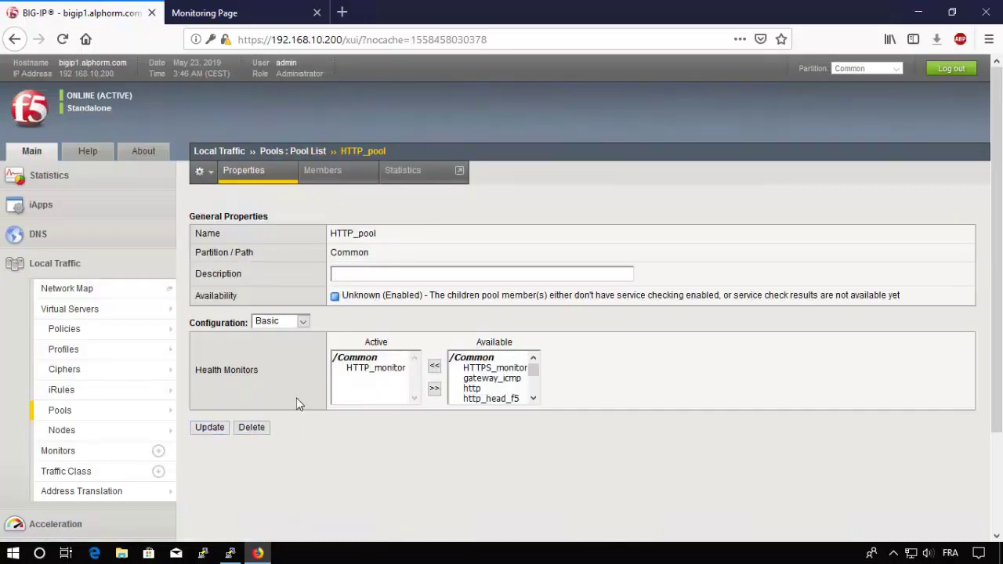
pyautogui.click(304, 152)
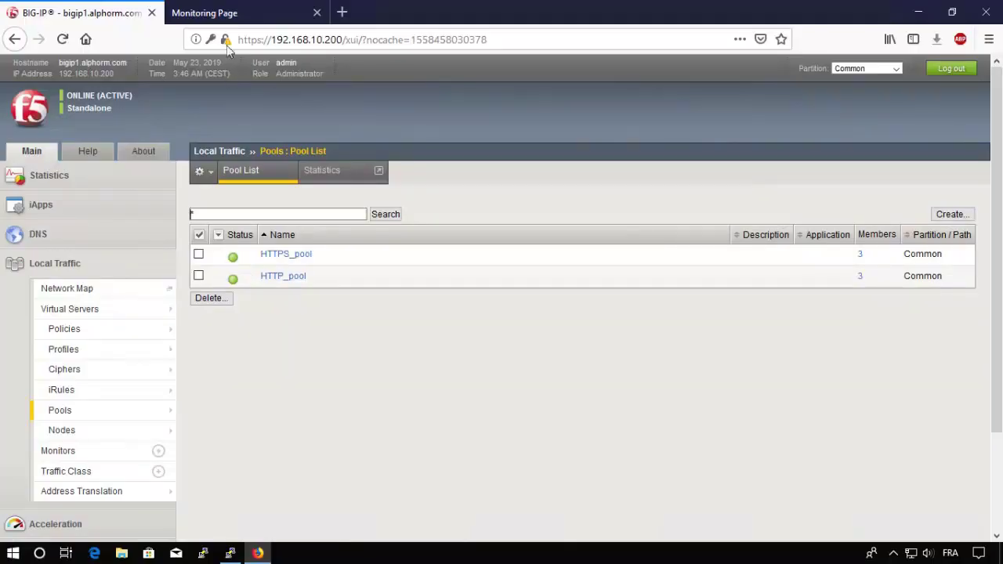
pyautogui.click(225, 13)
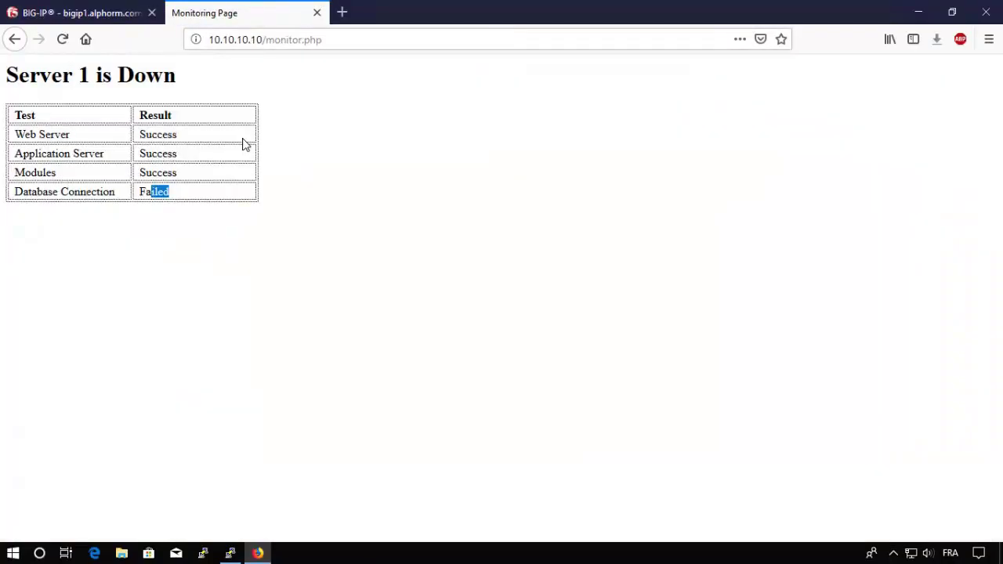
# Step: Select and copy the 'Server 1 is Down' heading on the monitor.php page
pyautogui.moveTo(4, 76); pyautogui.dragTo(208, 80)
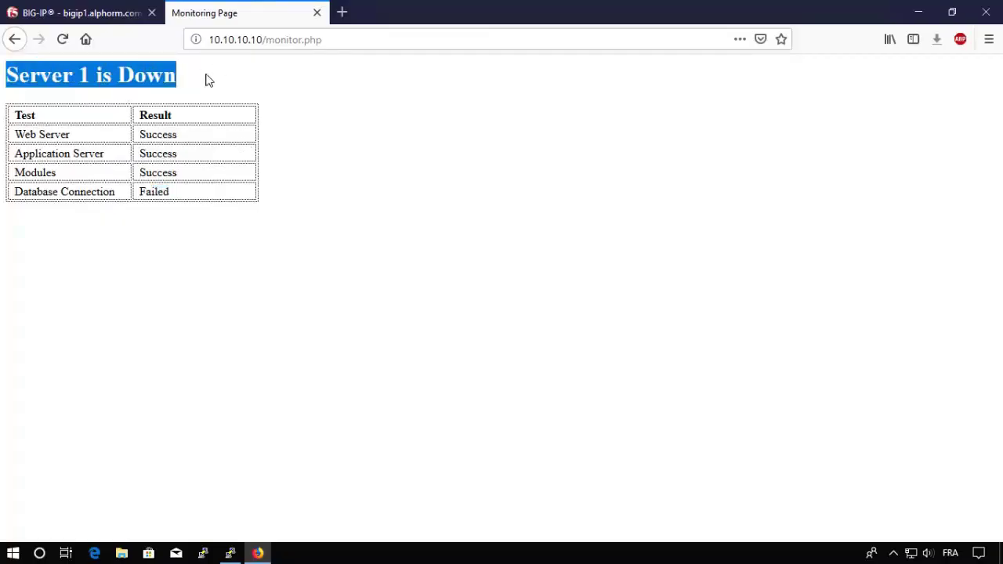
pyautogui.click(100, 98)
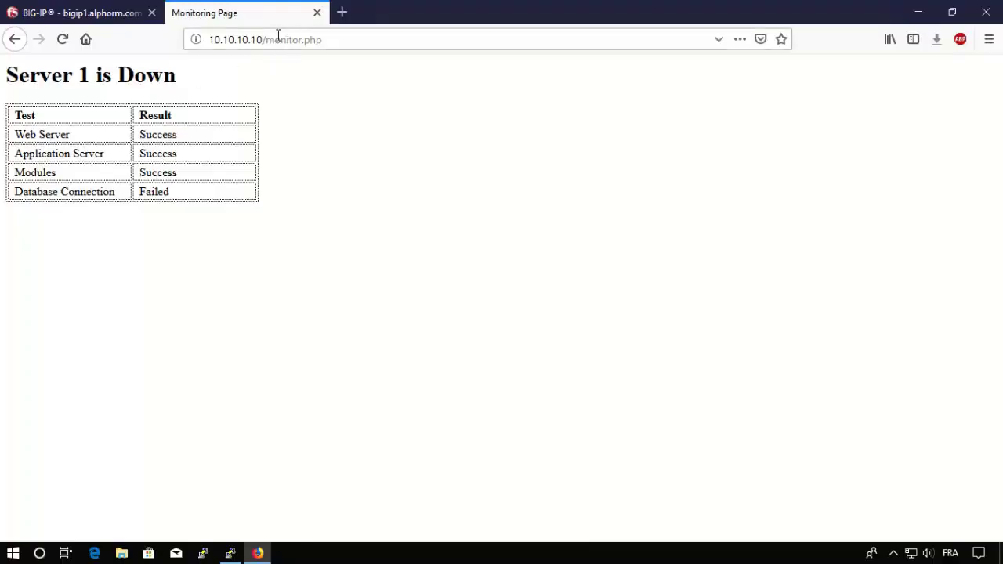
pyautogui.moveTo(3, 80); pyautogui.dragTo(210, 86)
pyautogui.hotkey('ctrl', 'c')
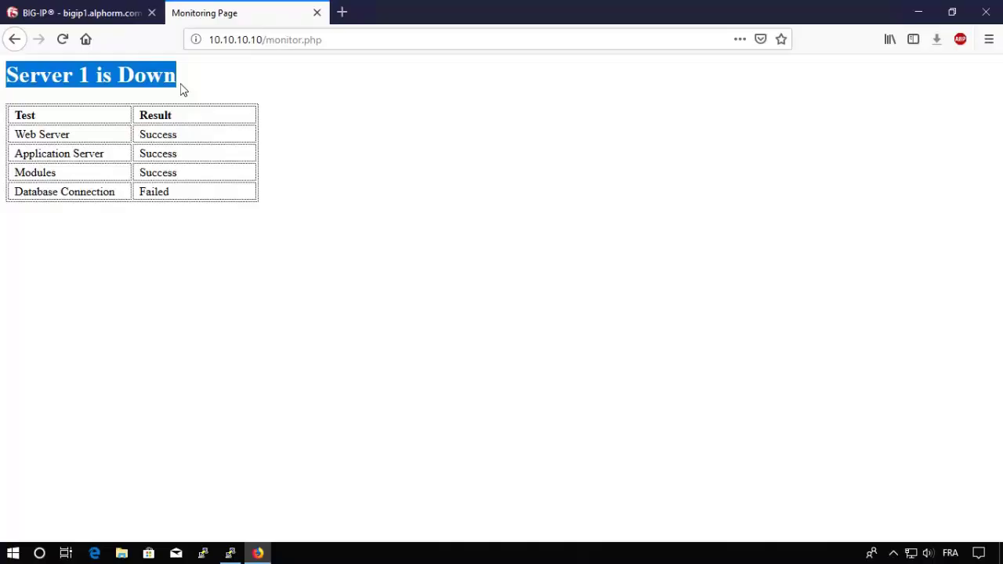
# Step: Open HTTP_monitor's settings from the Local Traffic monitor list
pyautogui.click(109, 14)
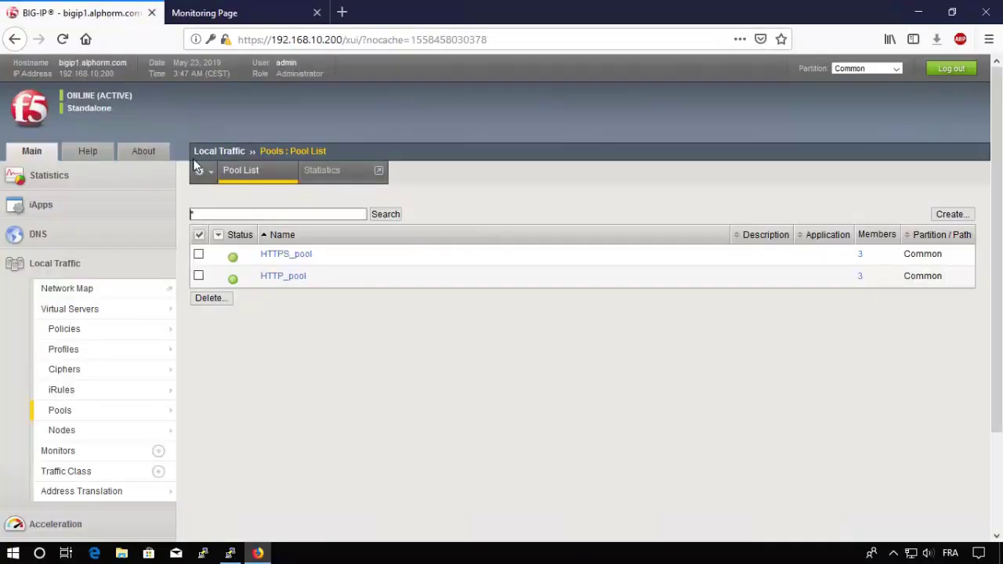
pyautogui.moveTo(85, 430)
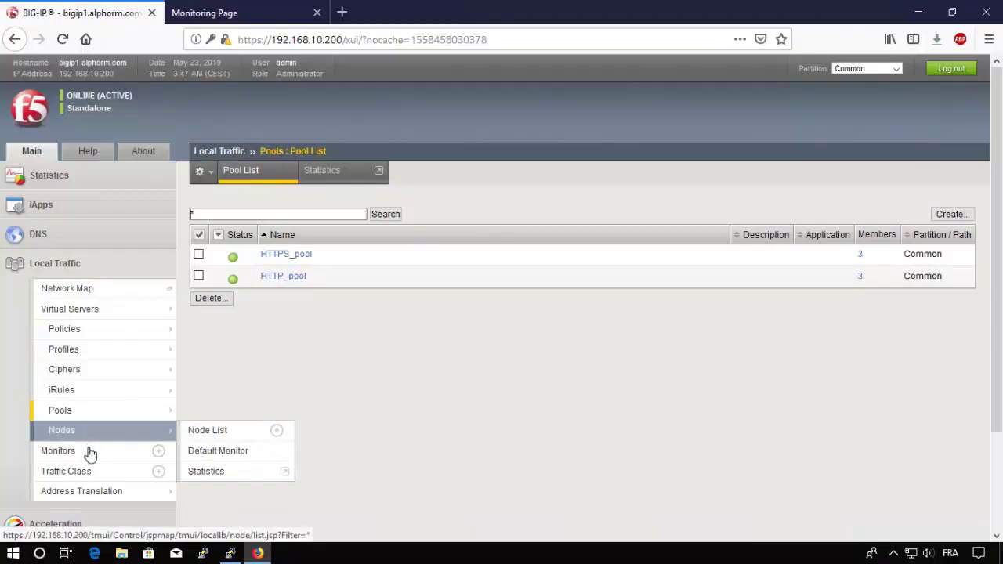
pyautogui.click(86, 455)
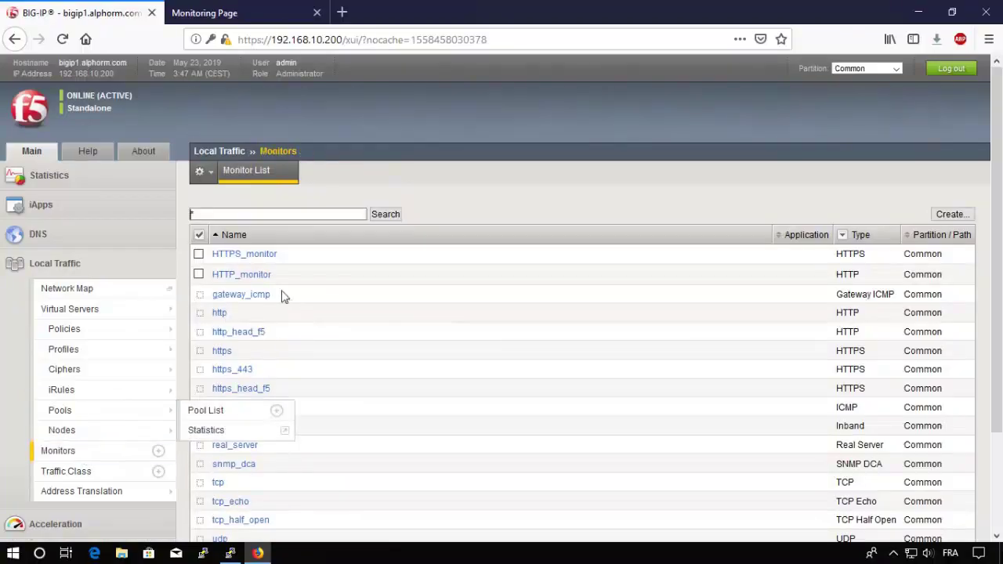
pyautogui.click(240, 275)
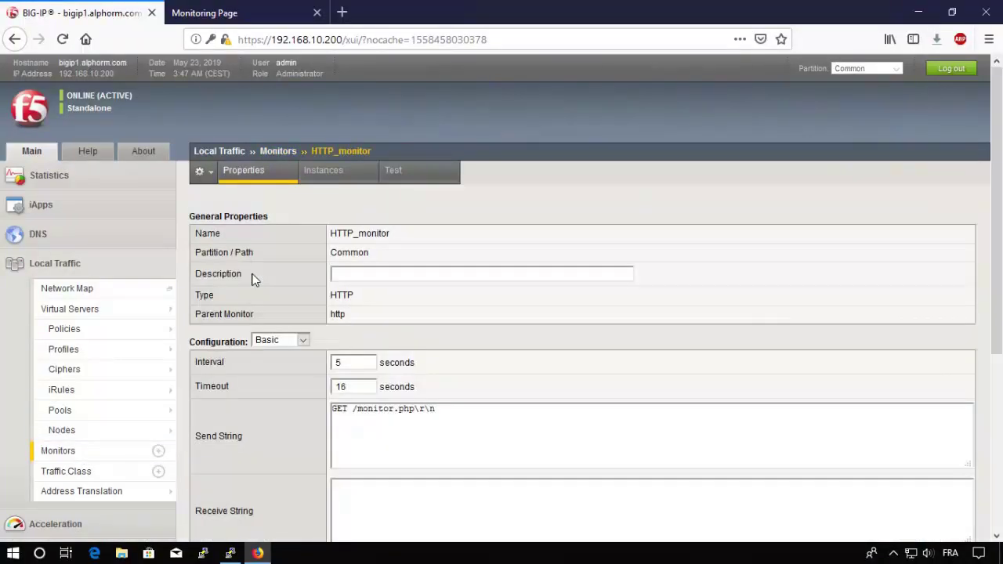
pyautogui.scroll(-5, 252, 280)
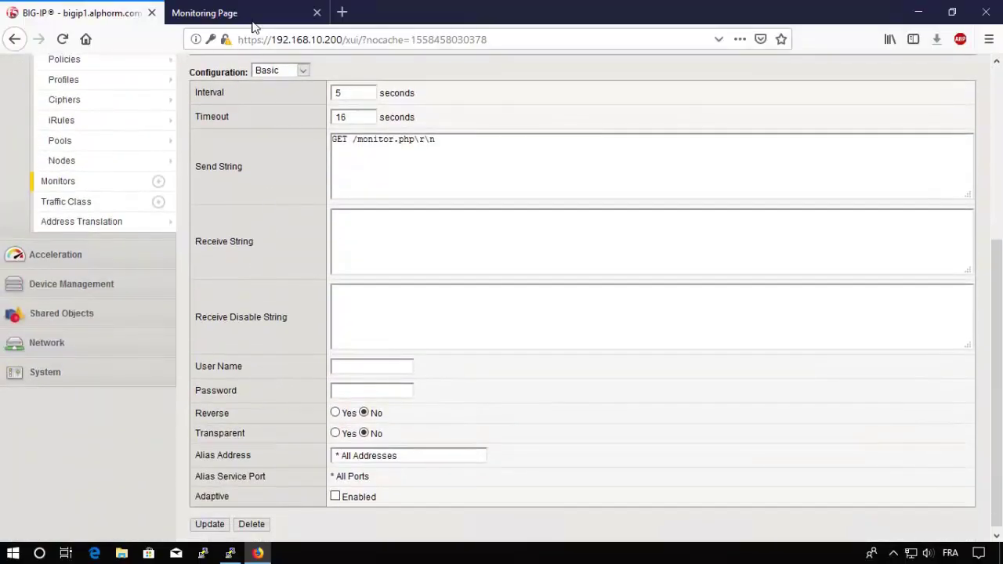
pyautogui.click(255, 22)
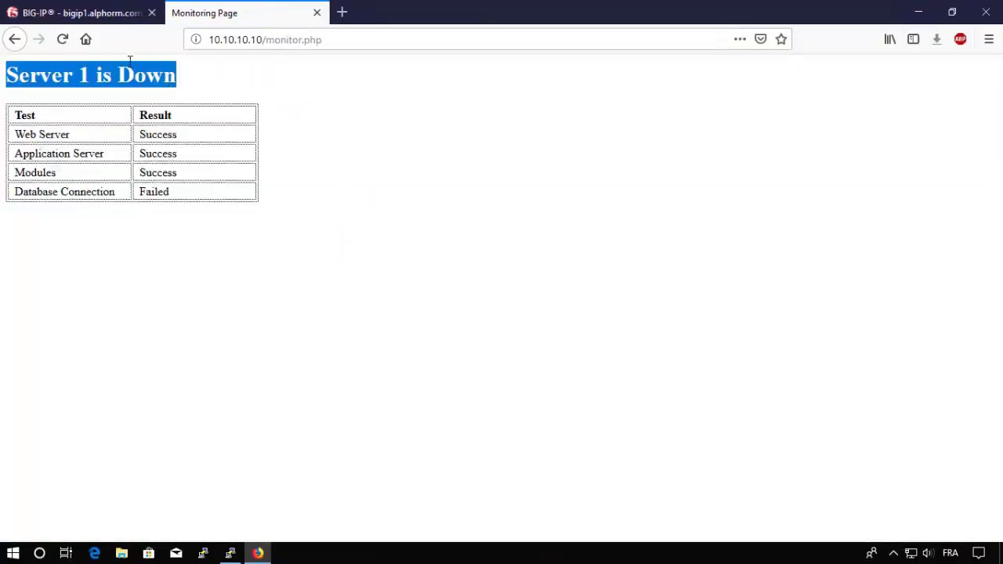
pyautogui.click(114, 19)
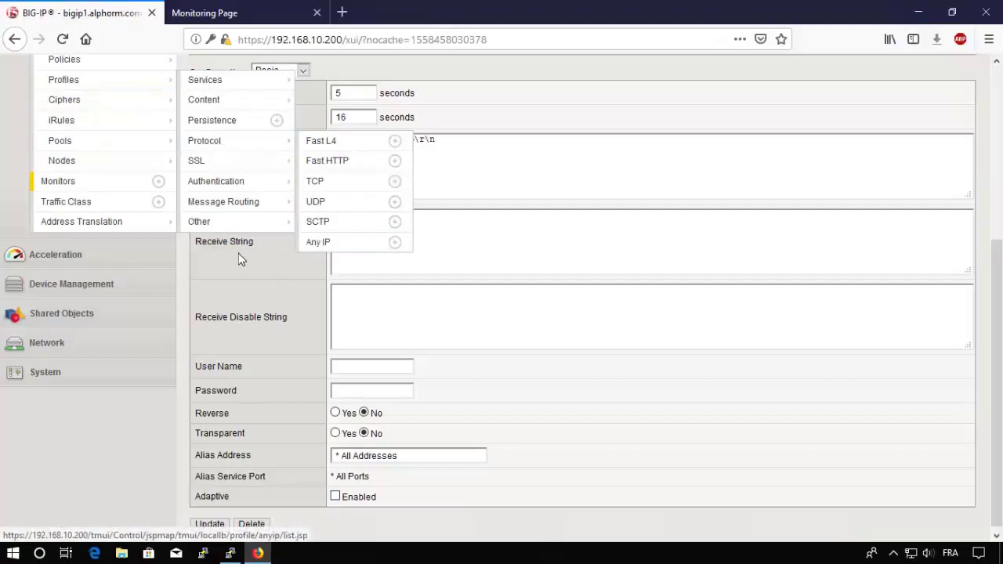
# Step: Paste the heading into Receive String, change it to 'Server [1-3] is up', and save
pyautogui.click(363, 242)
pyautogui.hotkey('ctrl', 'v')
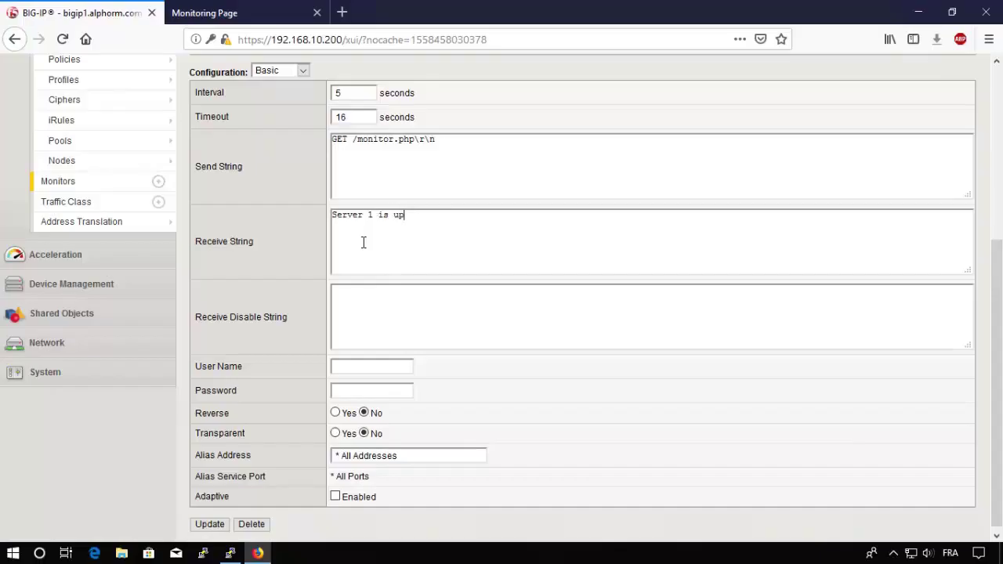
pyautogui.doubleClick(371, 214)
pyautogui.write('[1-3]')
pyautogui.scroll(-1, 239, 343)
pyautogui.click(210, 521)
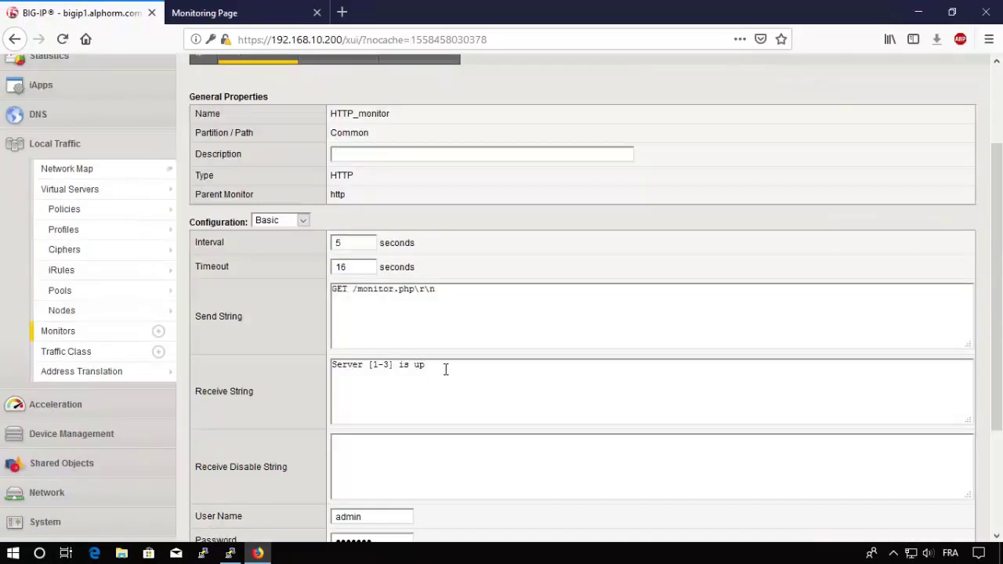
pyautogui.moveTo(430, 372); pyautogui.dragTo(329, 375)
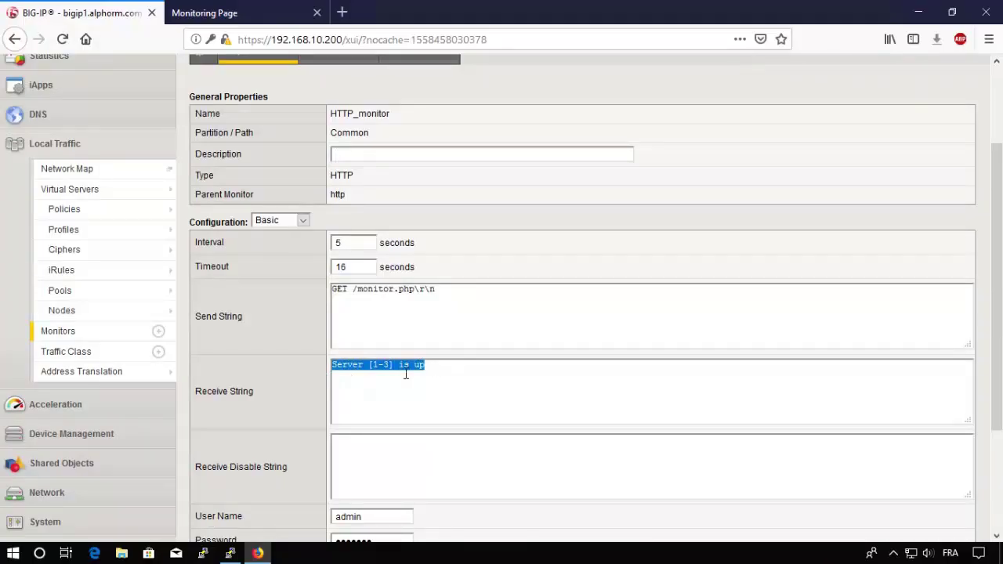
# Step: Check the failed database result on monitor.php, then open the BIG-IP Pool List showing HTTP_pool offline
pyautogui.click(223, 13)
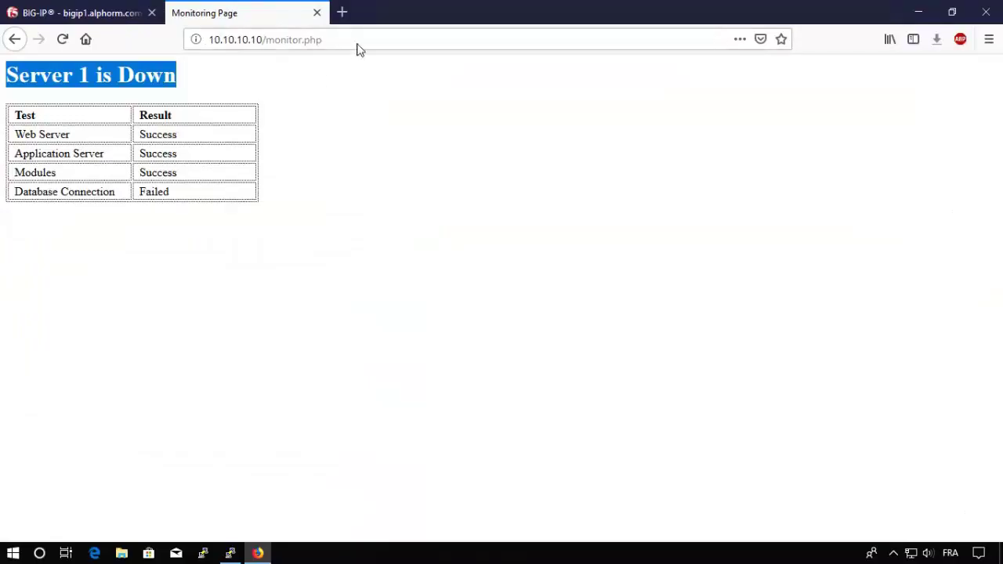
pyautogui.doubleClick(139, 192)
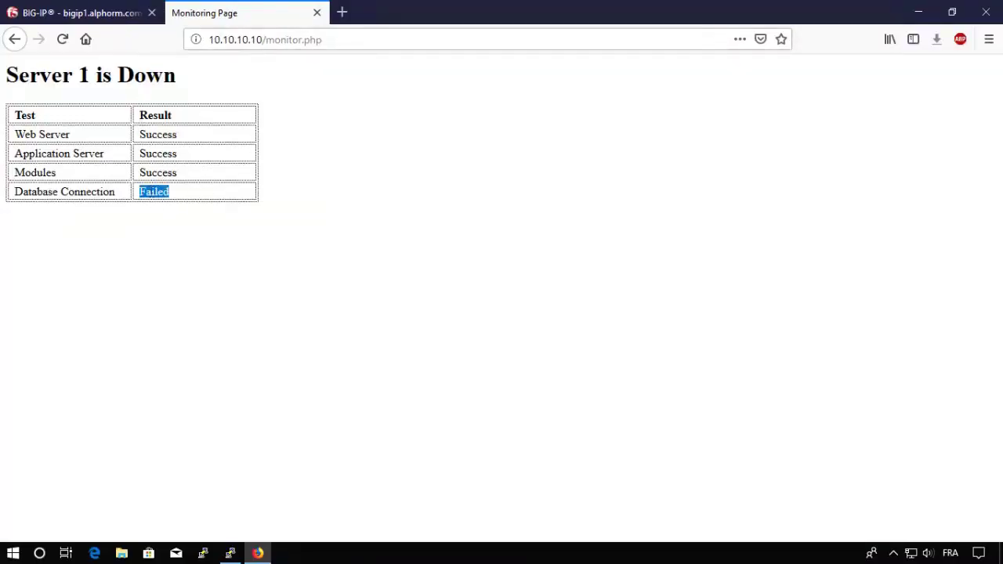
pyautogui.click(98, 16)
pyautogui.moveTo(159, 235)
pyautogui.scroll(3, 159, 246)
pyautogui.scroll(-6, 94, 372)
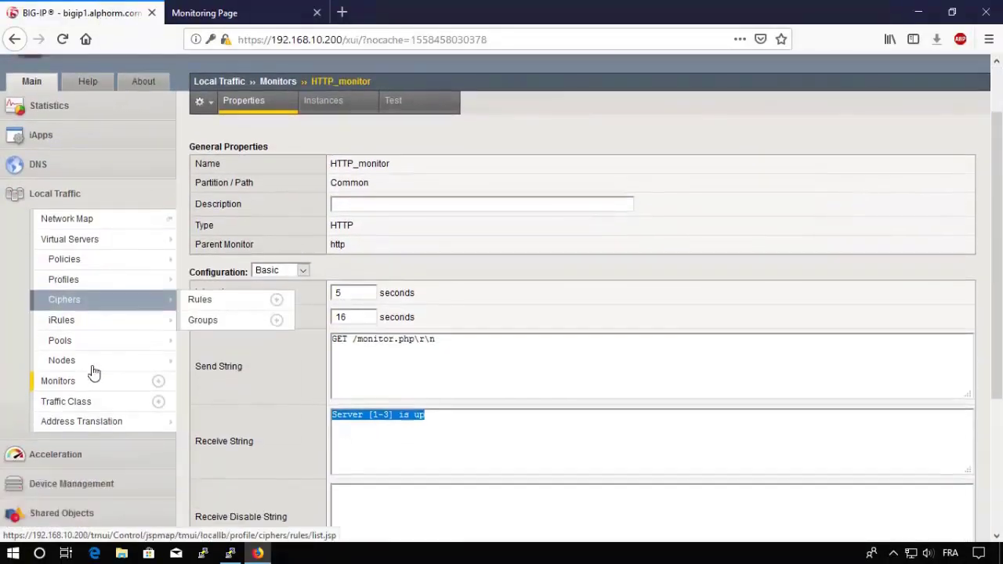
pyautogui.click(74, 134)
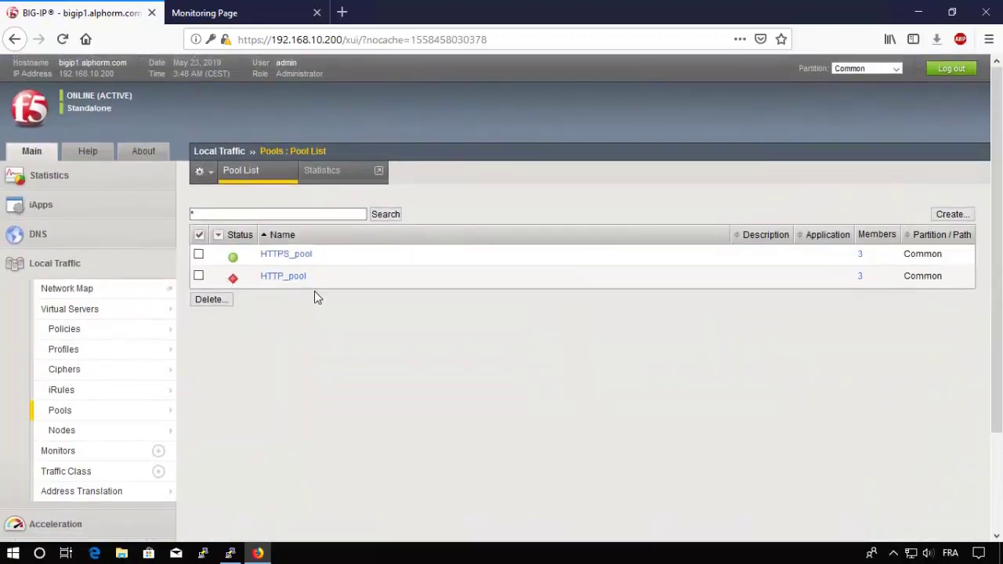
# Step: Open HTTP_pool's Members tab to confirm all three members are offline
pyautogui.click(270, 279)
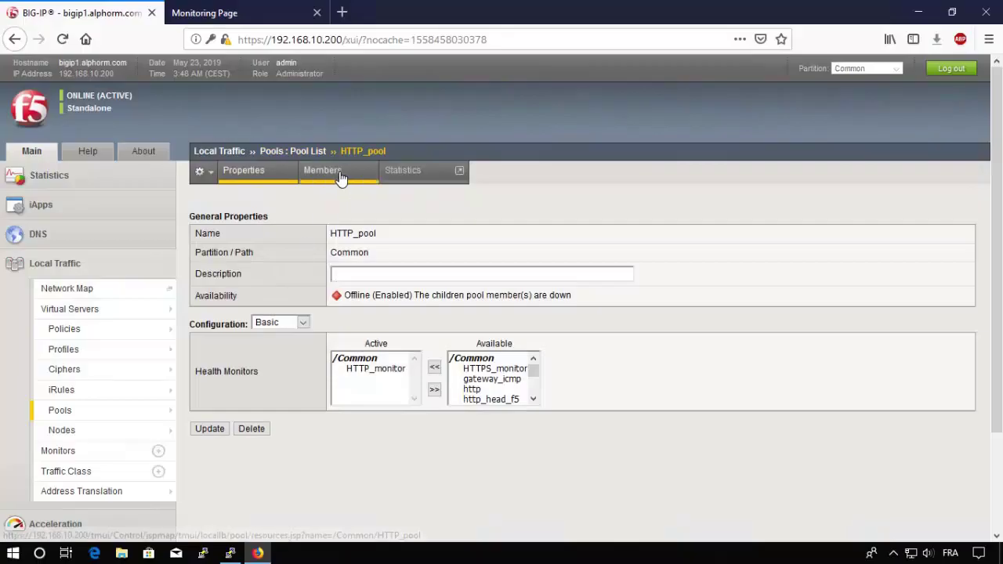
pyautogui.click(337, 174)
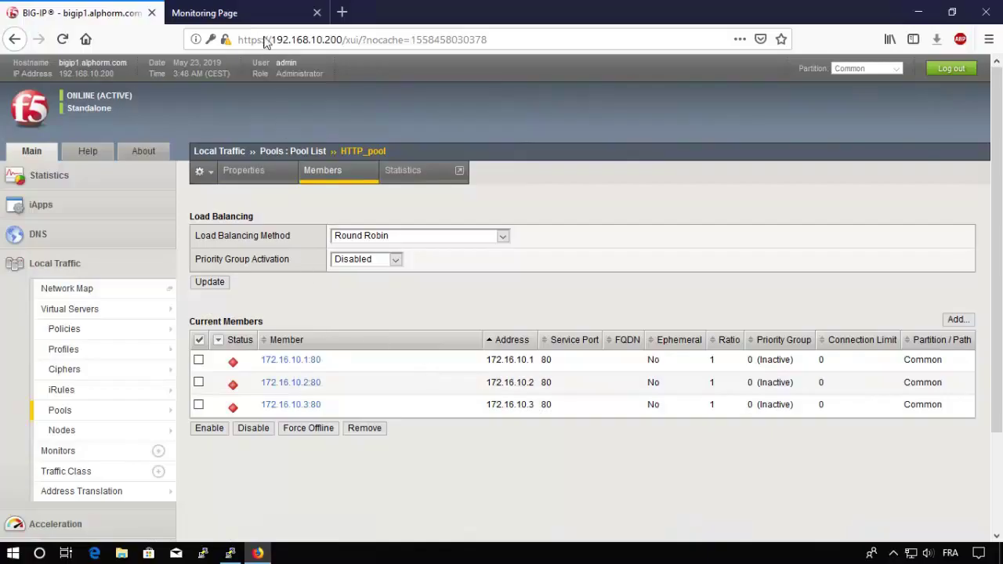
pyautogui.click(232, 14)
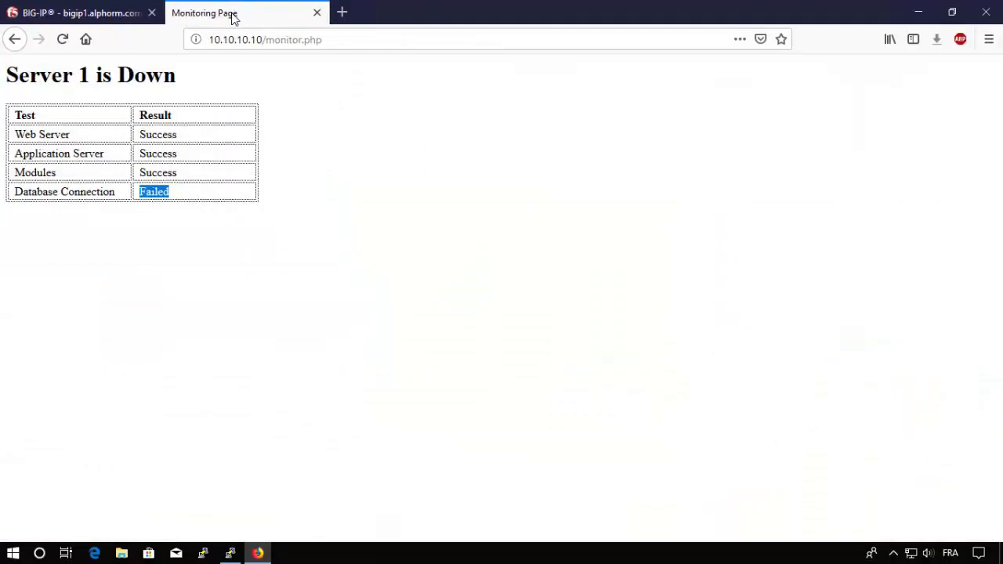
# Step: Load 10.10.10.10/monitor.php?action=test, which ends in a connection-reset error
pyautogui.click(333, 40)
pyautogui.click(333, 40)
pyautogui.write('?')
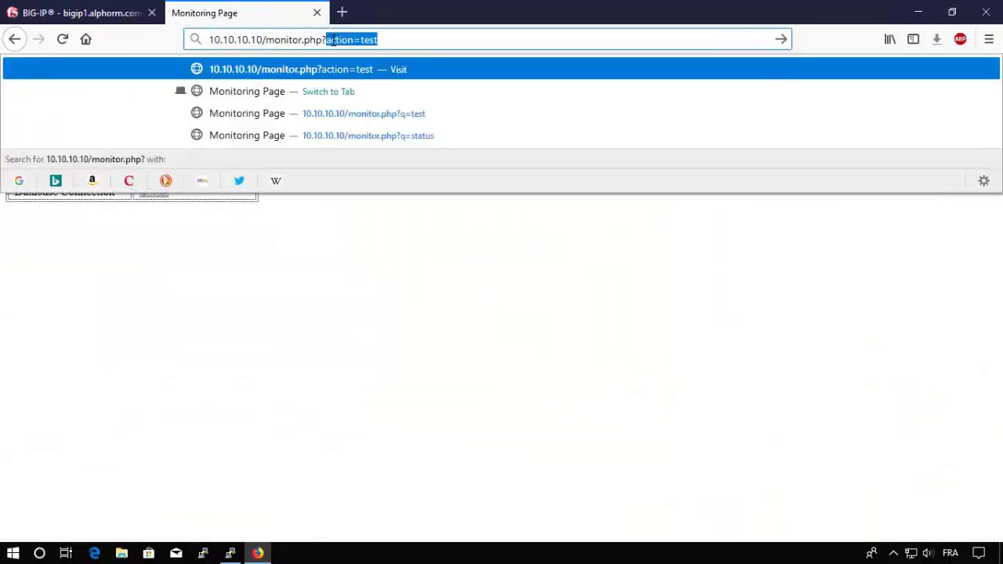
pyautogui.press('Return')
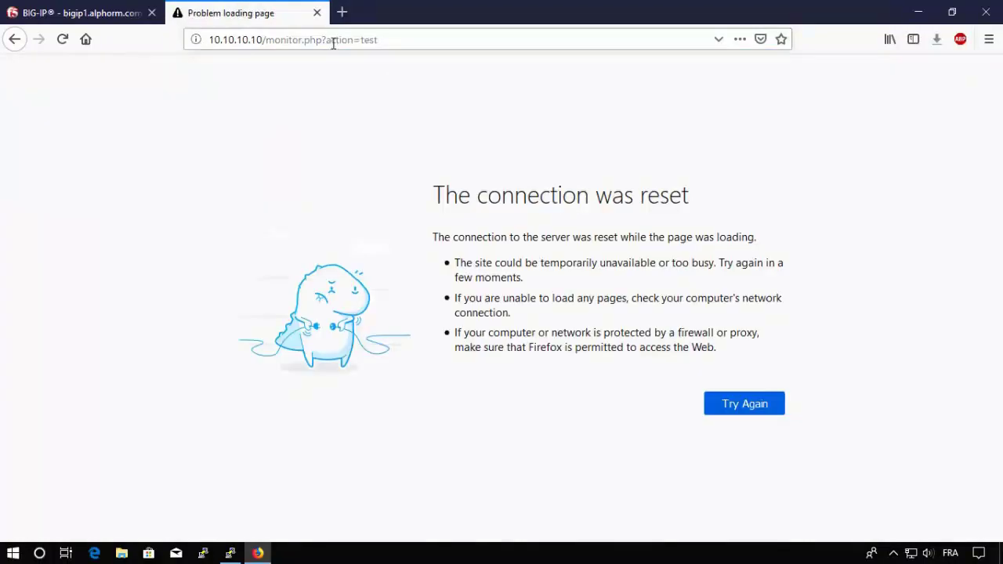
# Step: Remove HTTP_monitor from HTTP_pool's active monitors, save, and return to the connection-reset monitoring page
pyautogui.click(110, 14)
pyautogui.moveTo(235, 409)
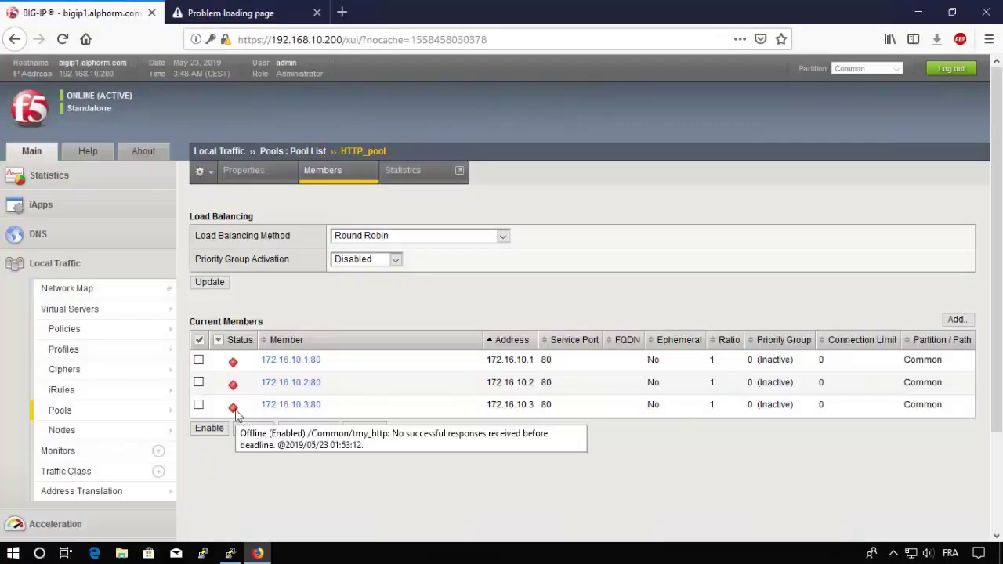
pyautogui.click(251, 175)
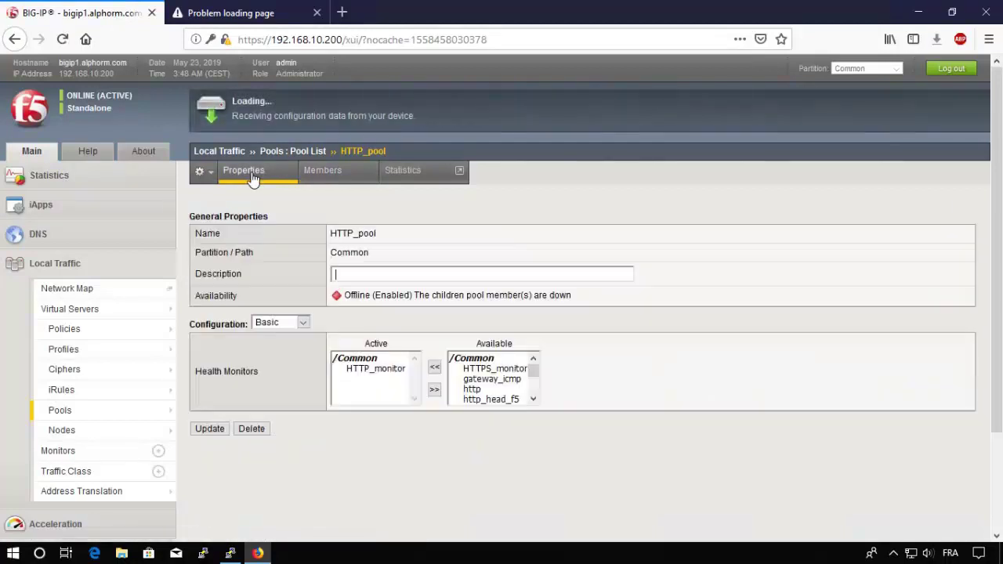
pyautogui.click(379, 369)
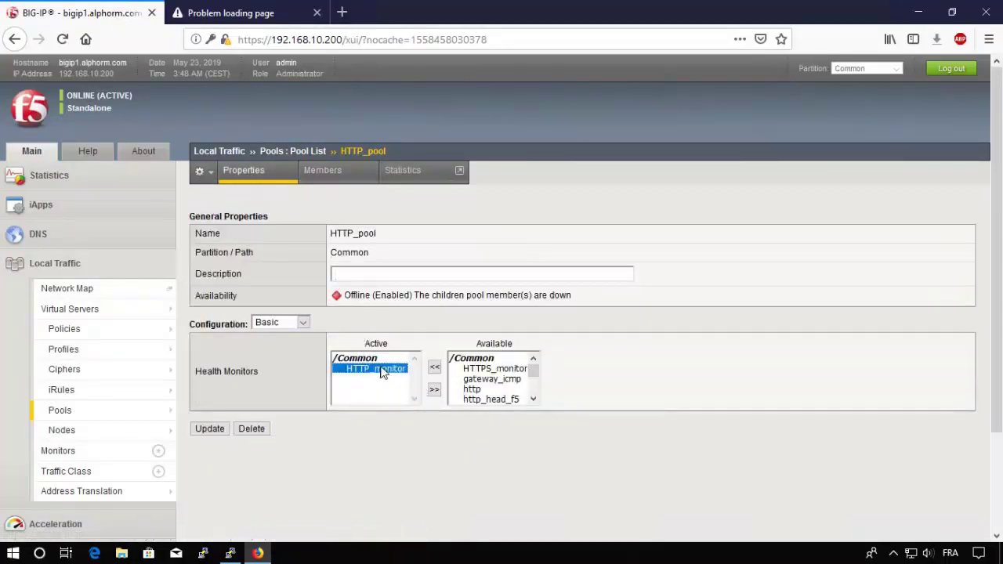
pyautogui.click(434, 389)
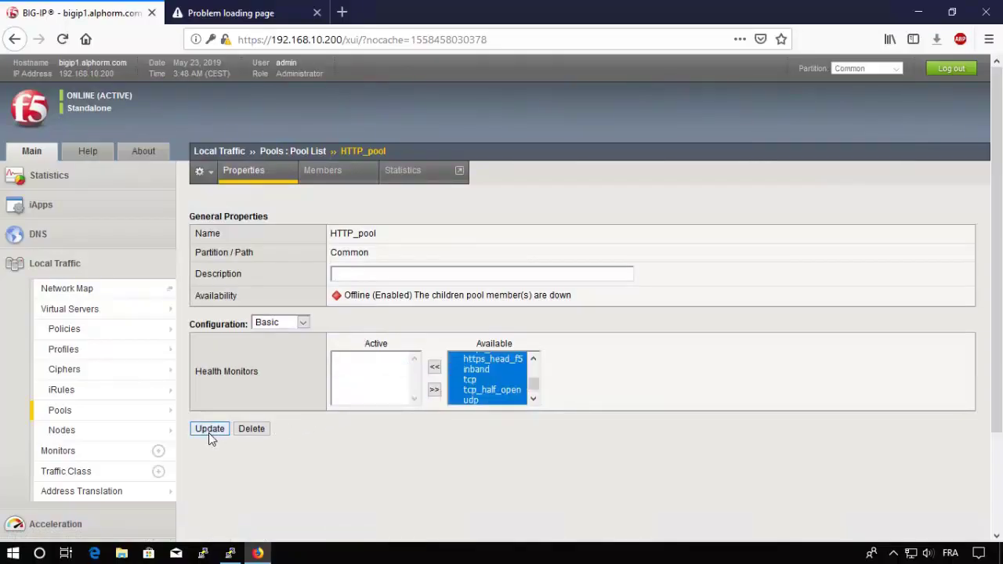
pyautogui.click(208, 432)
pyautogui.click(232, 14)
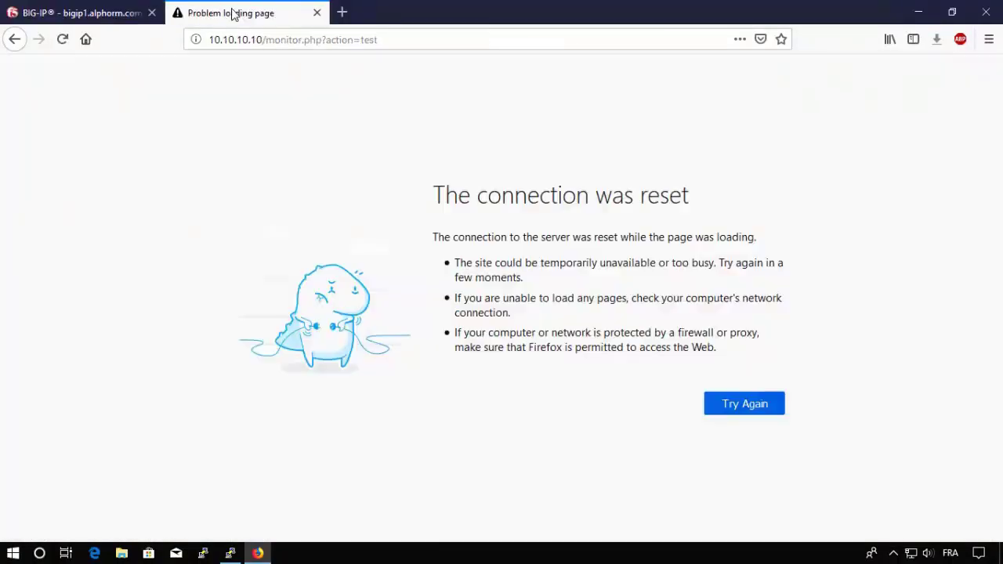
# Step: Reload the test page until it shows Server 1 is Up, and select its monitor.php?action=test path
pyautogui.press('Return')
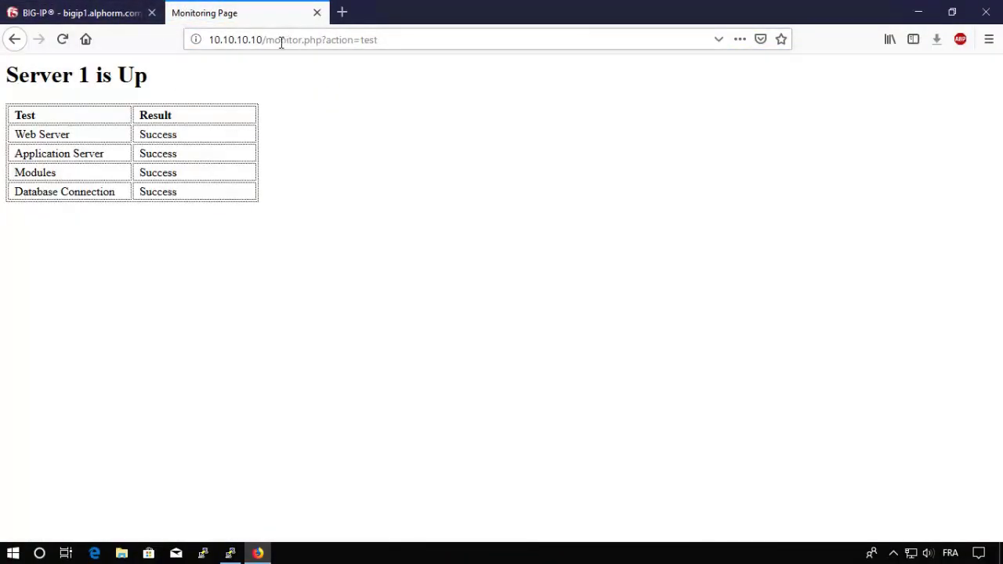
pyautogui.moveTo(266, 43); pyautogui.dragTo(424, 44)
pyautogui.hotkey('ctrl', 'c')
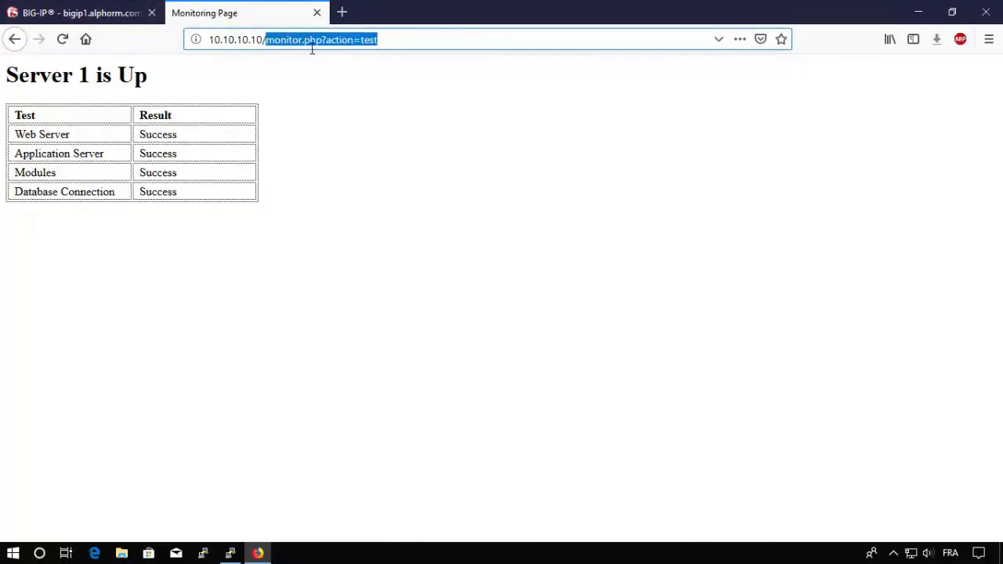
pyautogui.click(96, 15)
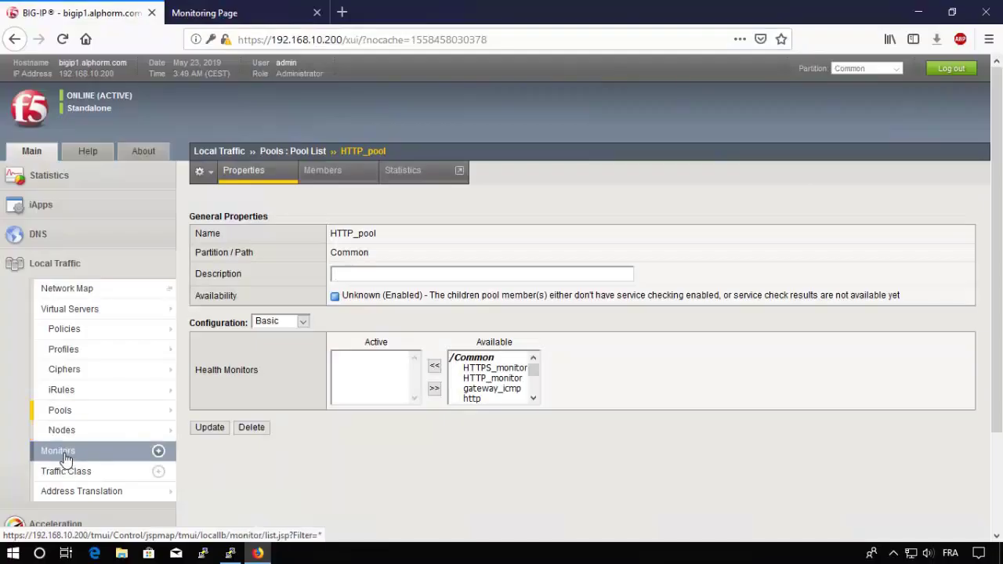
# Step: Change HTTP_monitor's send string to GET /monitor.php?action=test and save the monitor
pyautogui.click(61, 453)
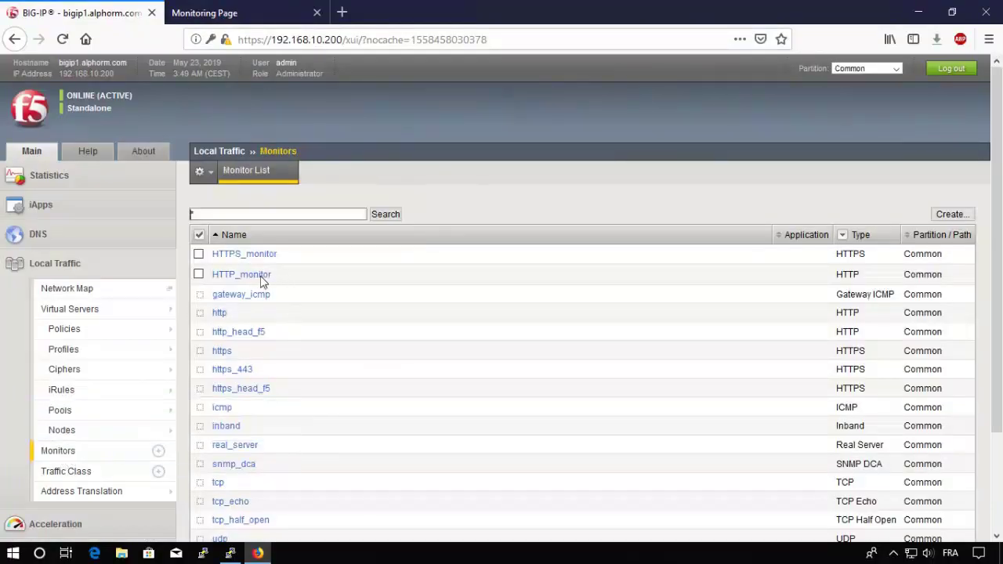
pyautogui.click(243, 275)
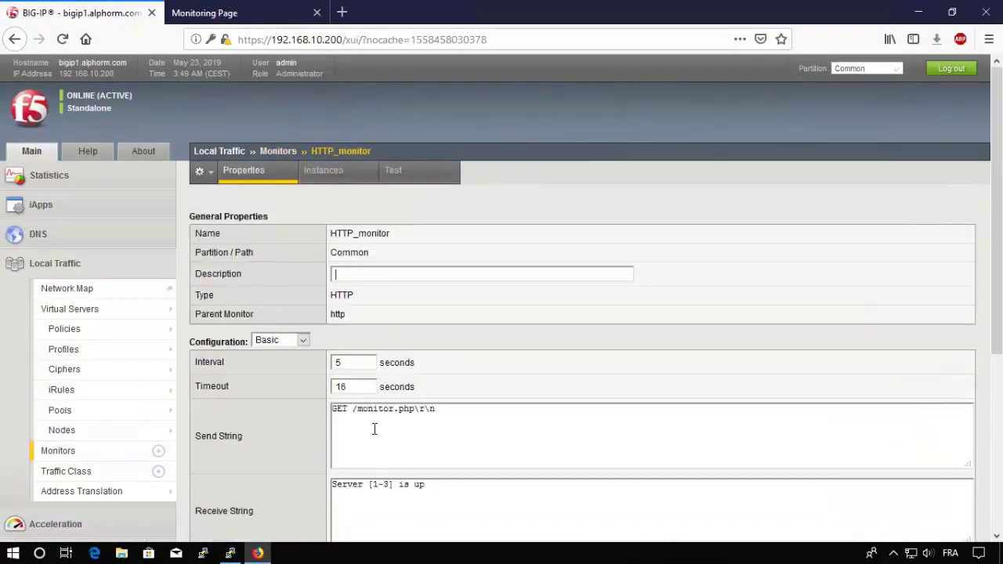
pyautogui.moveTo(352, 409); pyautogui.dragTo(415, 413)
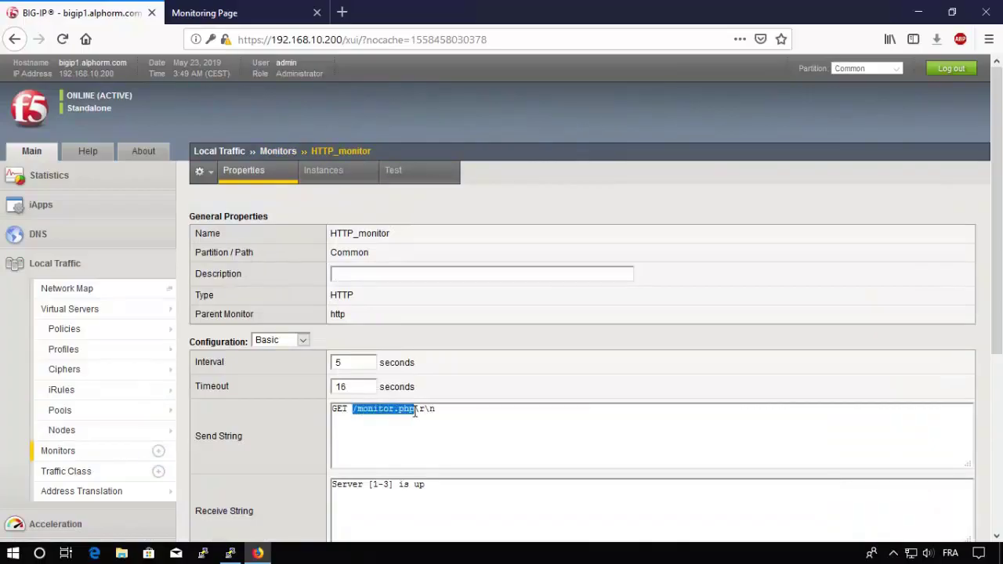
pyautogui.hotkey('ctrl', 'v')
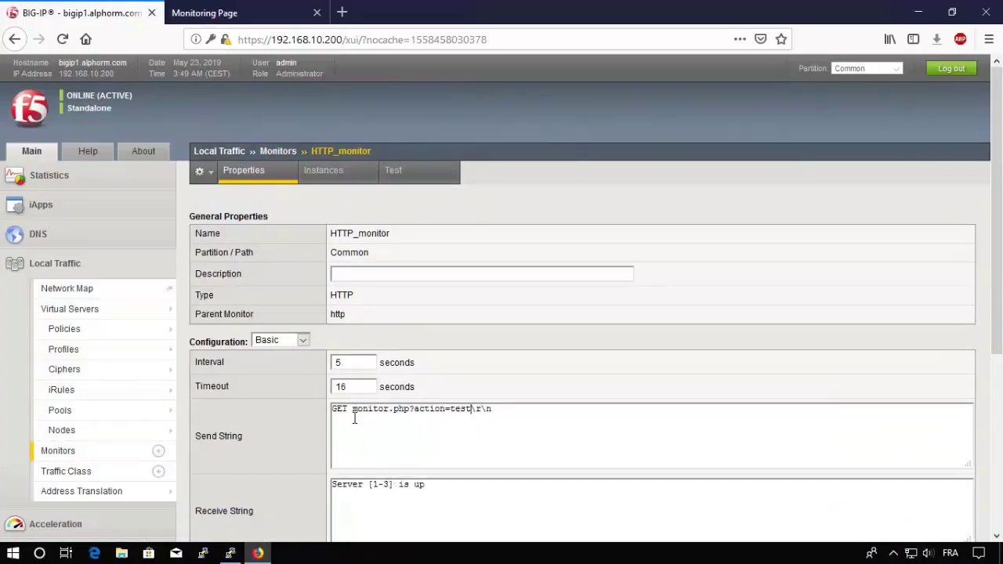
pyautogui.write('/')
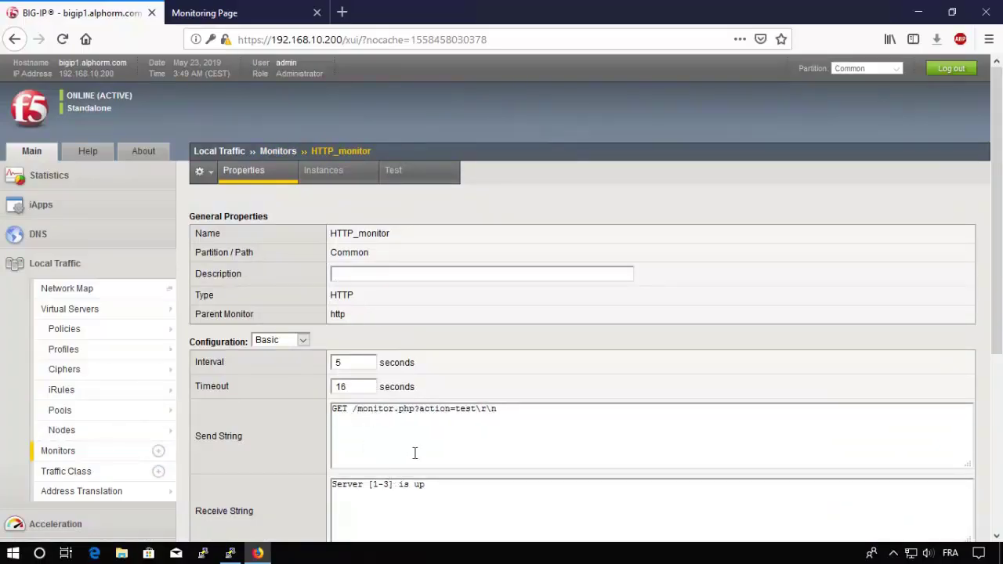
pyautogui.moveTo(453, 492); pyautogui.dragTo(324, 486)
pyautogui.click(276, 466)
pyautogui.scroll(-2, 275, 467)
pyautogui.scroll(-4, 274, 467)
pyautogui.click(212, 520)
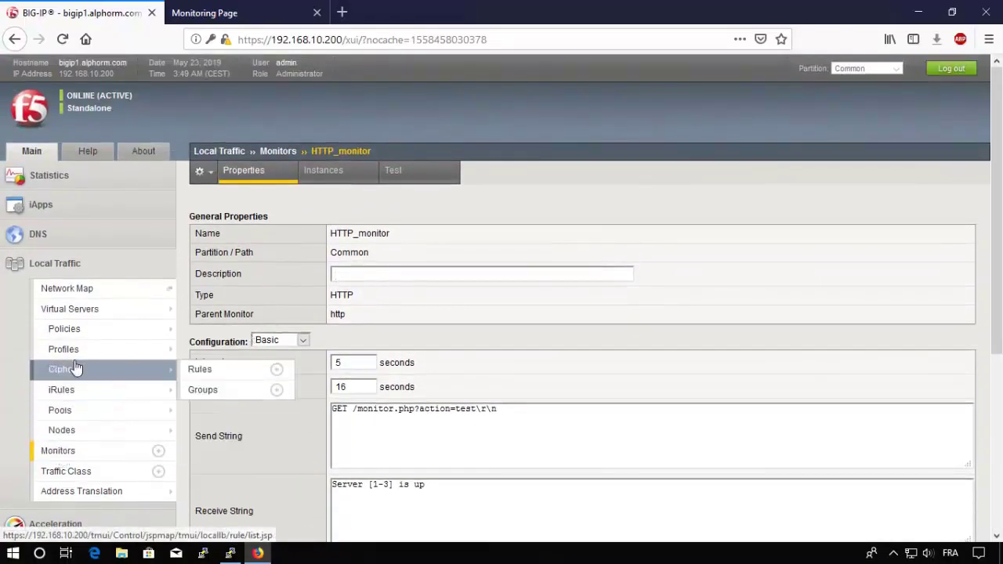
# Step: Add HTTP_monitor back to HTTP_pool's active monitors, save, and return to the Pool List
pyautogui.click(66, 410)
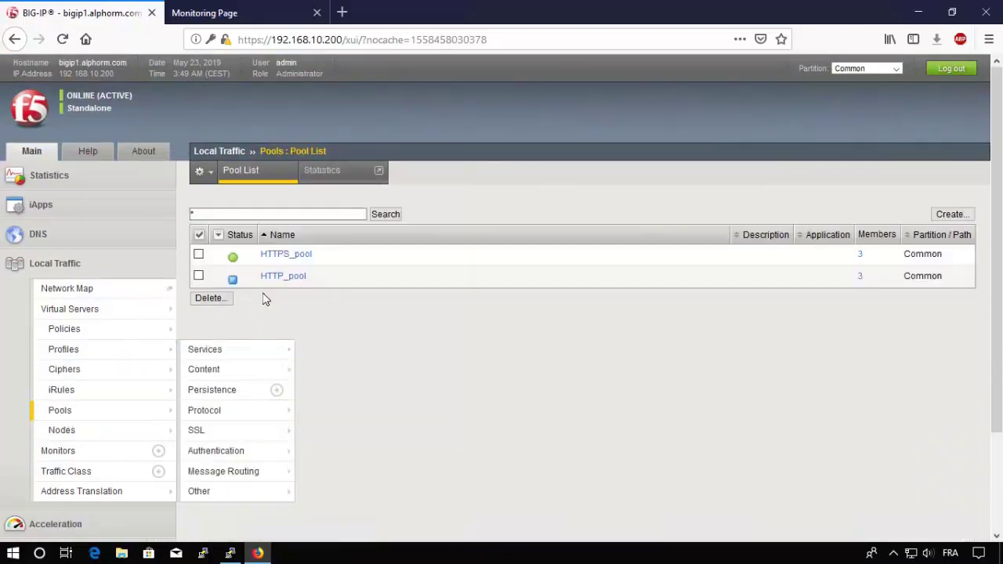
pyautogui.click(287, 279)
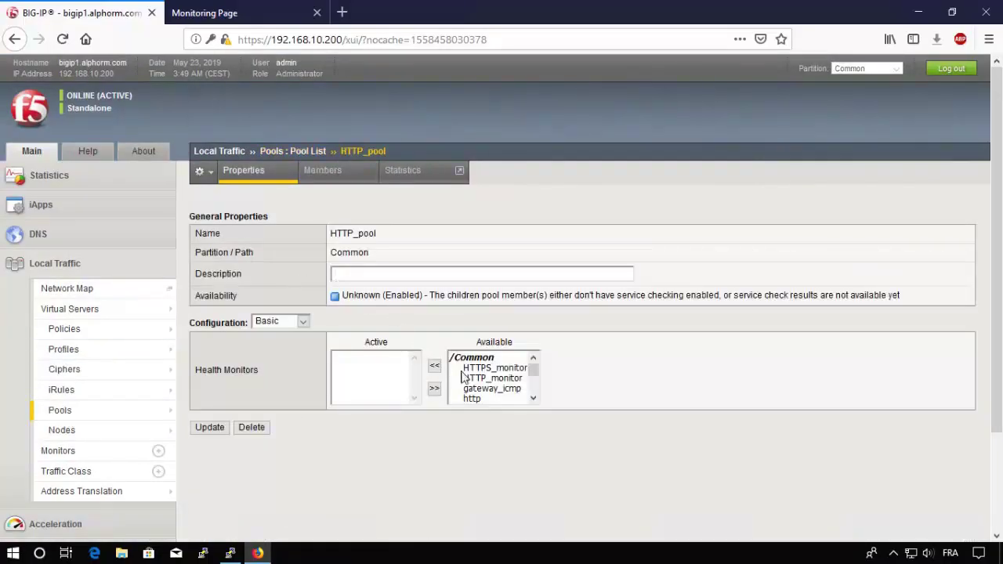
pyautogui.click(480, 378)
pyautogui.click(434, 365)
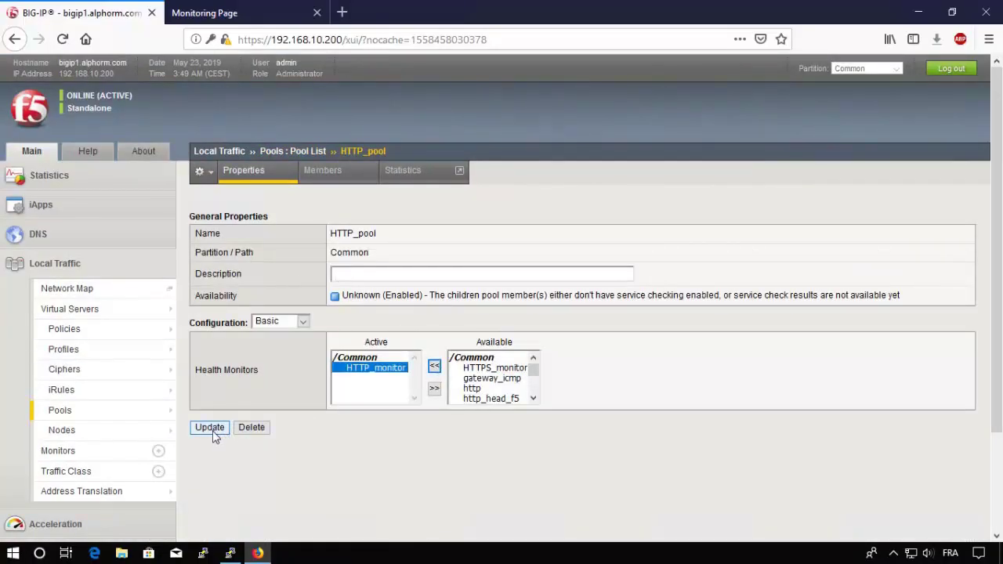
pyautogui.click(209, 427)
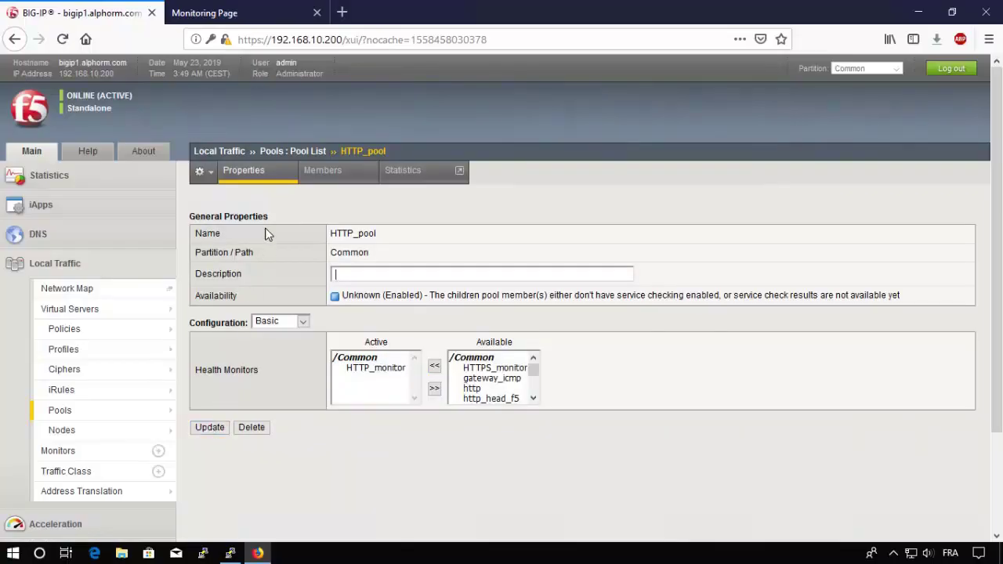
pyautogui.click(308, 155)
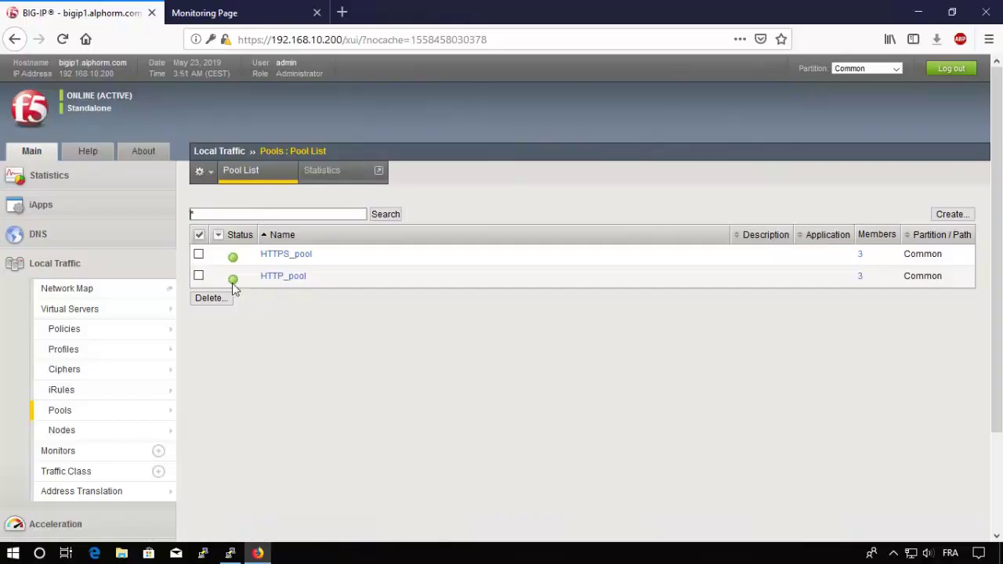
# Step: Check the monitoring page's Server 1 is Up heading, then return to BIG-IP
pyautogui.click(252, 14)
pyautogui.moveTo(5, 78); pyautogui.dragTo(179, 97)
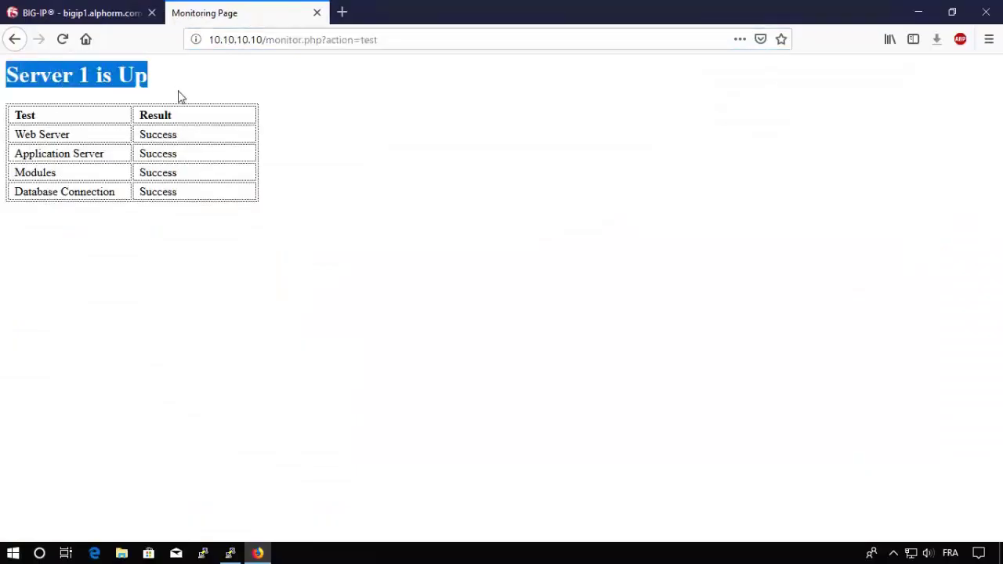
pyautogui.click(88, 17)
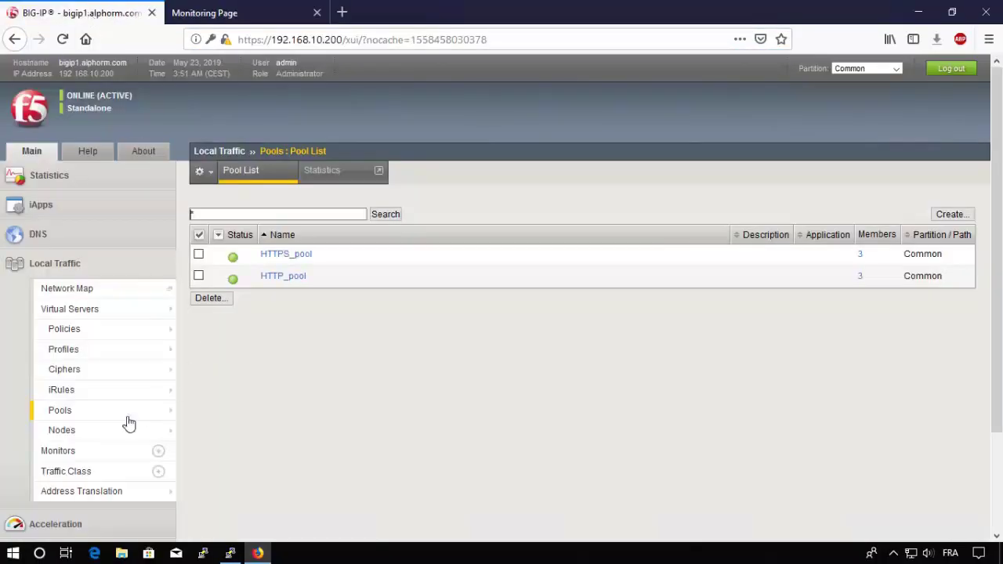
# Step: Change the server range in HTTP_monitor's receive string from [1-3] to [1-2] and save
pyautogui.click(74, 415)
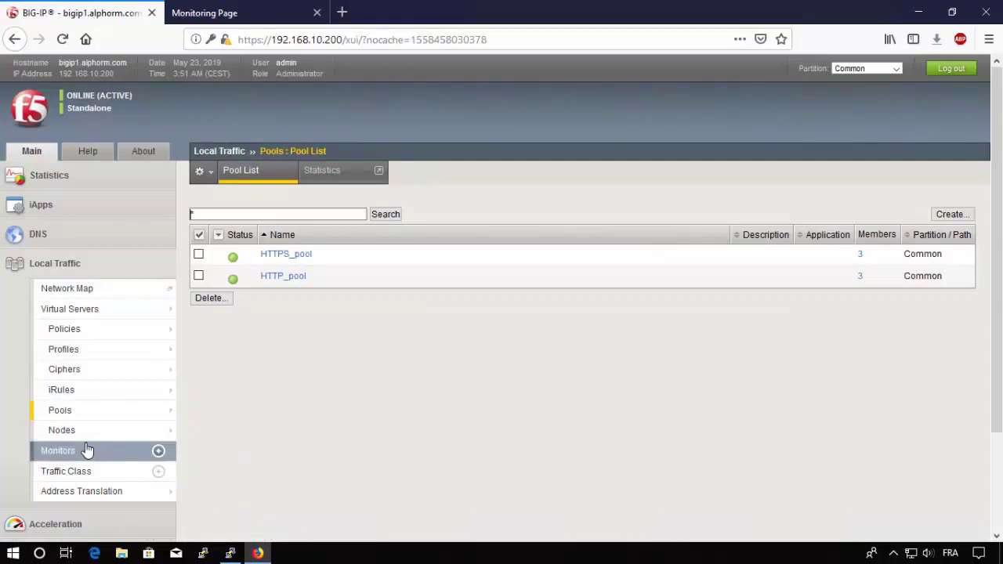
pyautogui.click(66, 453)
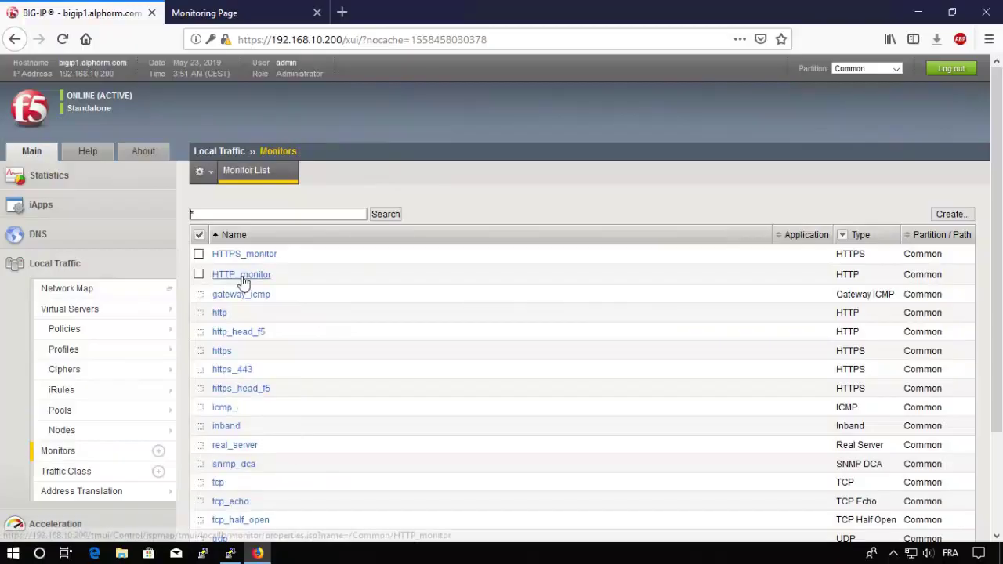
pyautogui.click(242, 276)
pyautogui.click(386, 484)
pyautogui.press('BackSpace')
pyautogui.write('2')
pyautogui.scroll(-5, 224, 497)
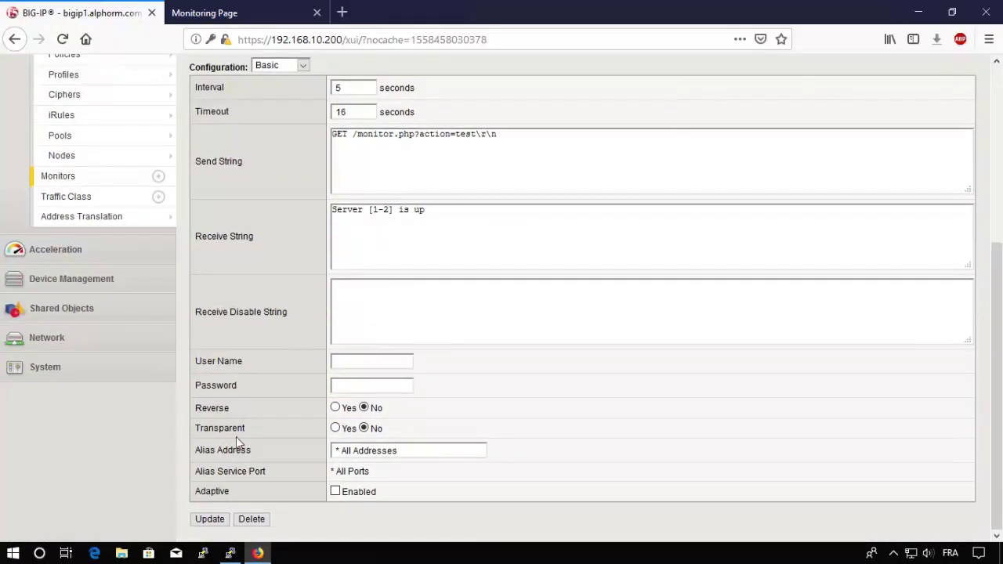
pyautogui.click(209, 520)
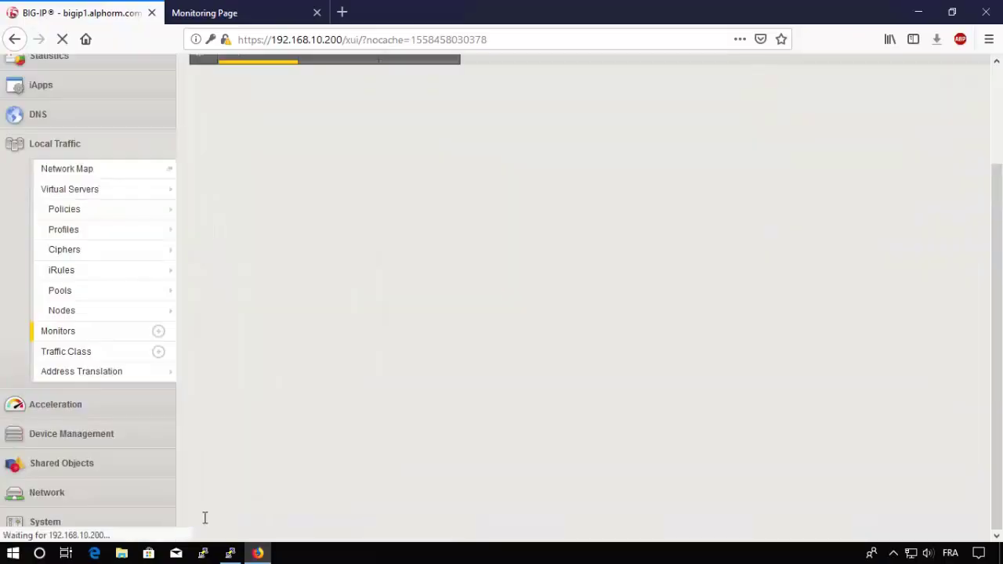
pyautogui.scroll(3, 265, 282)
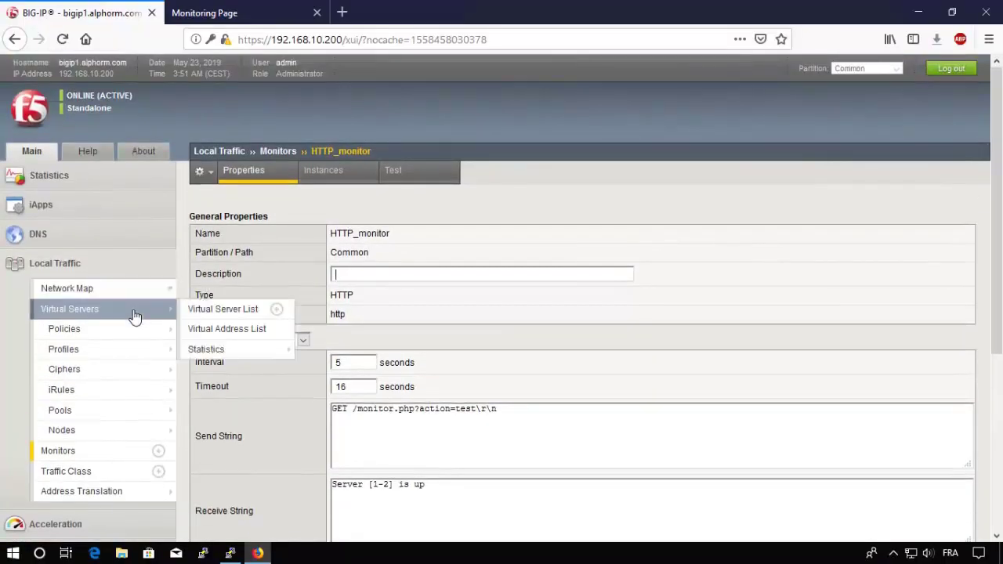
# Step: Refresh HTTP_pool's member list and inspect the offline status of 172.16.10.3
pyautogui.click(78, 416)
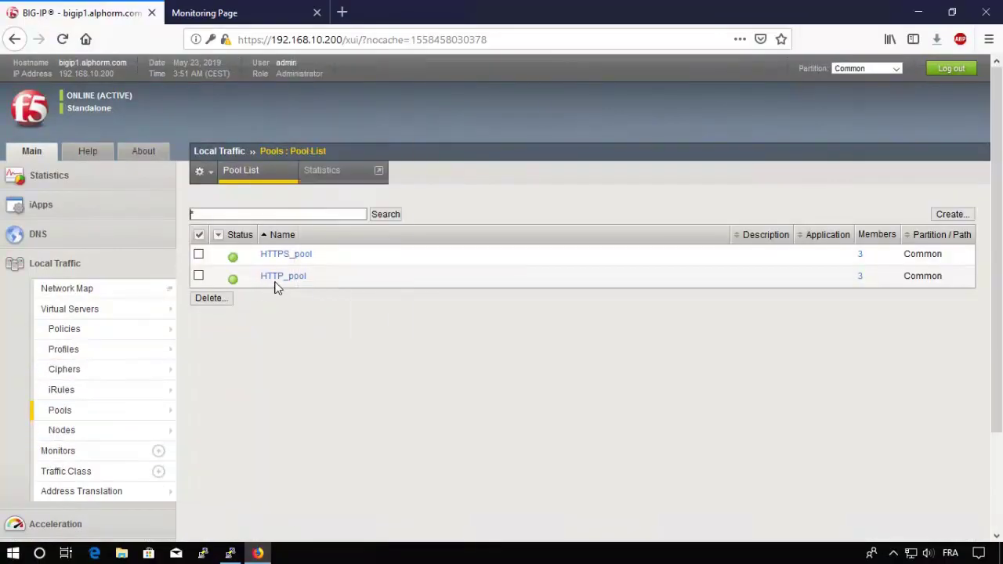
pyautogui.click(280, 279)
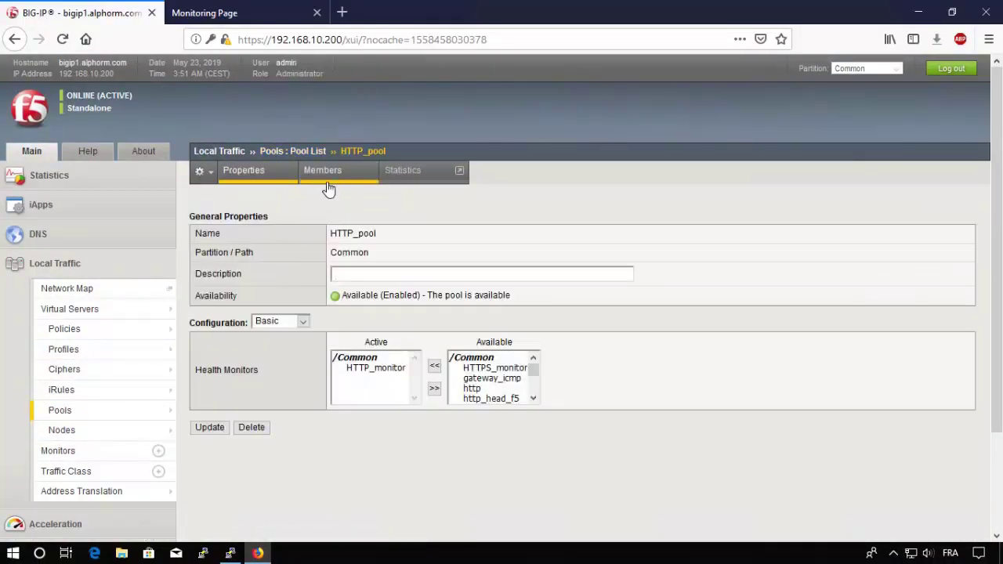
pyautogui.click(331, 179)
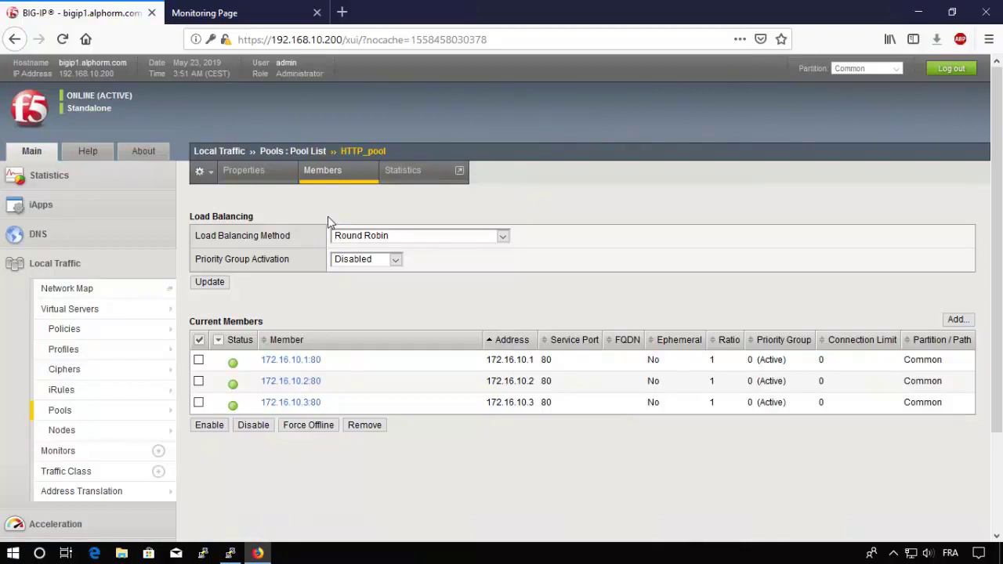
pyautogui.click(330, 176)
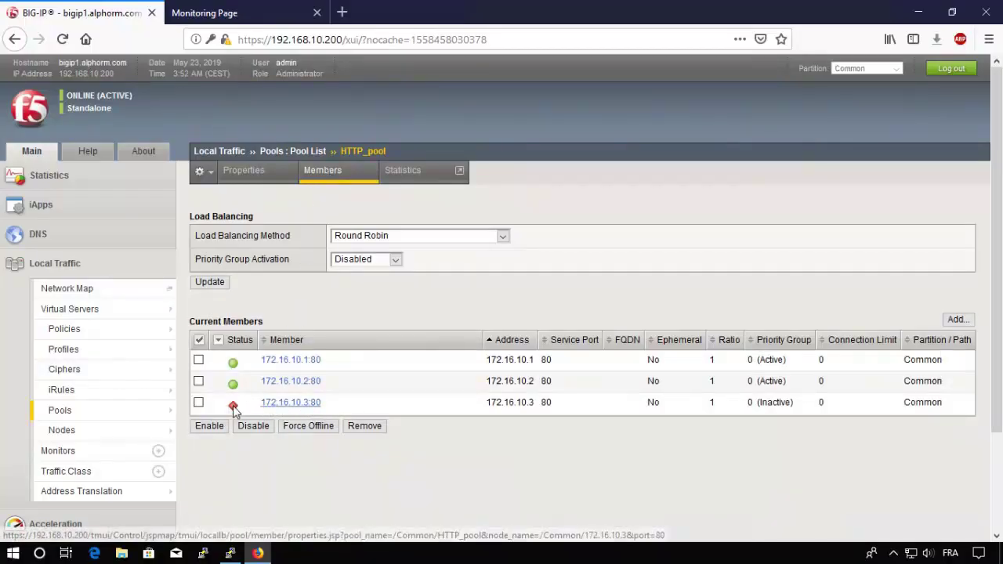
pyautogui.moveTo(235, 409)
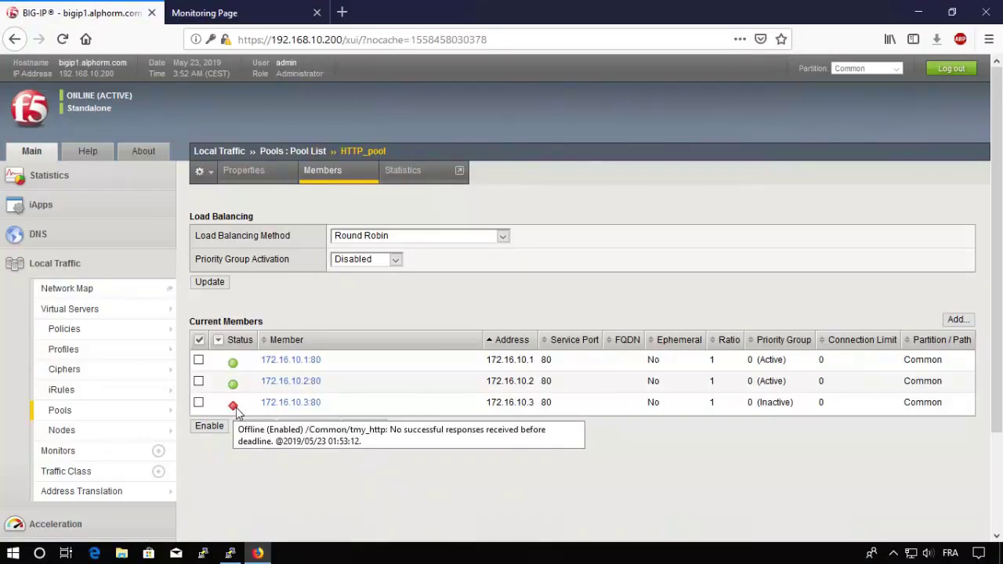
# Step: Compare the monitoring page's Server 1 is Up reply with the BIG-IP pool members page
pyautogui.click(251, 12)
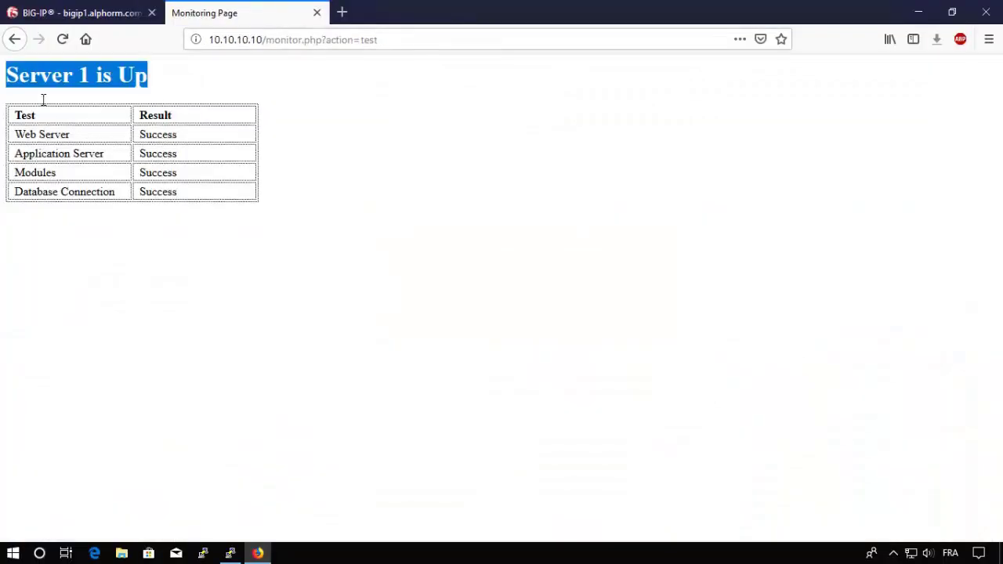
pyautogui.click(109, 21)
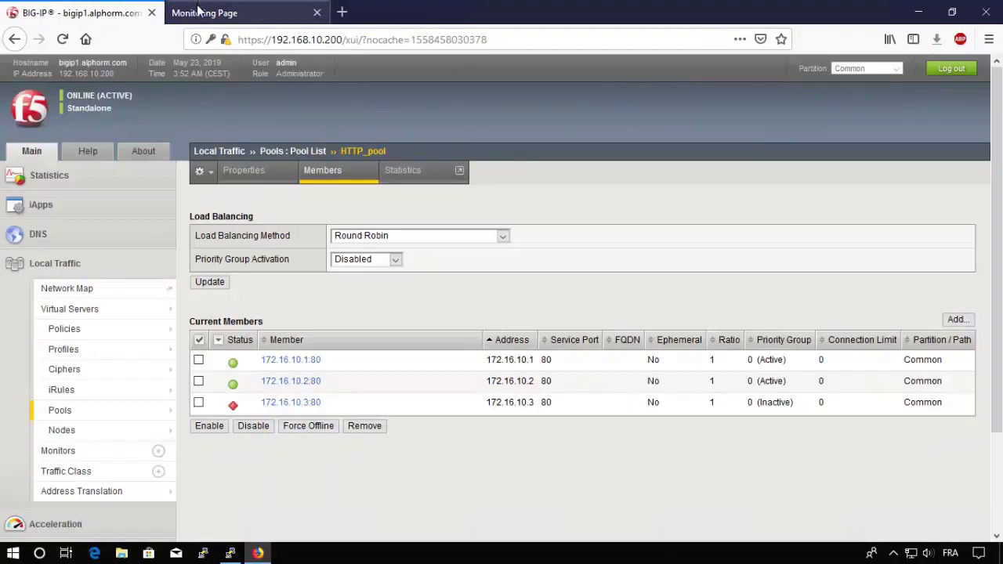
pyautogui.click(197, 13)
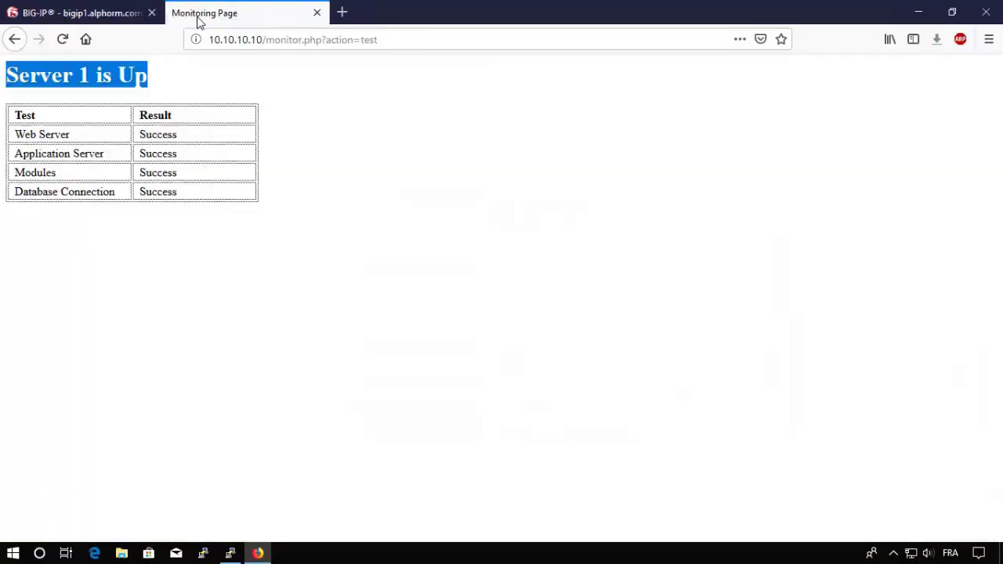
pyautogui.click(104, 22)
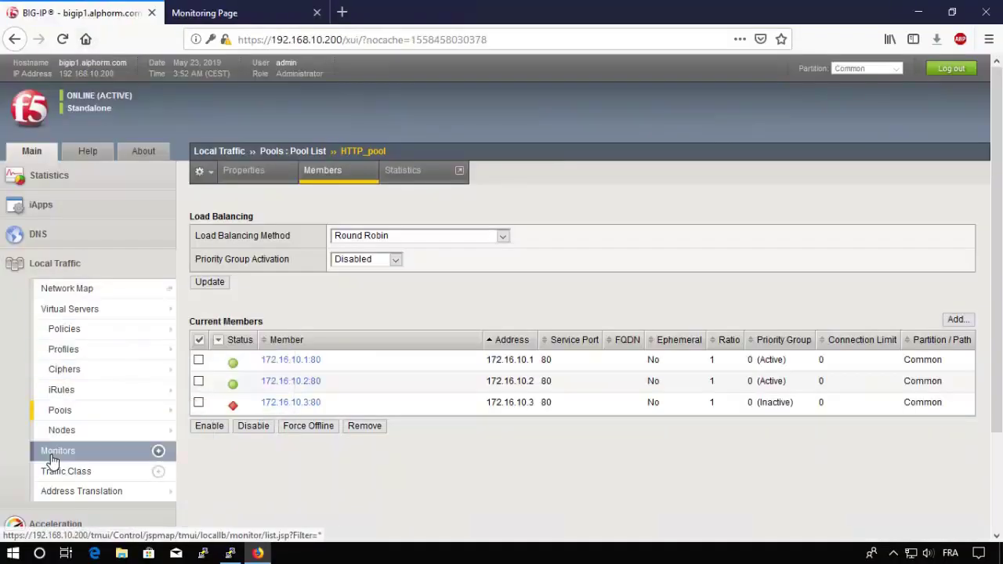
# Step: Rewrite HTTP_monitor's receive string as 'Server [1-3] is Up' and save the monitor
pyautogui.click(52, 454)
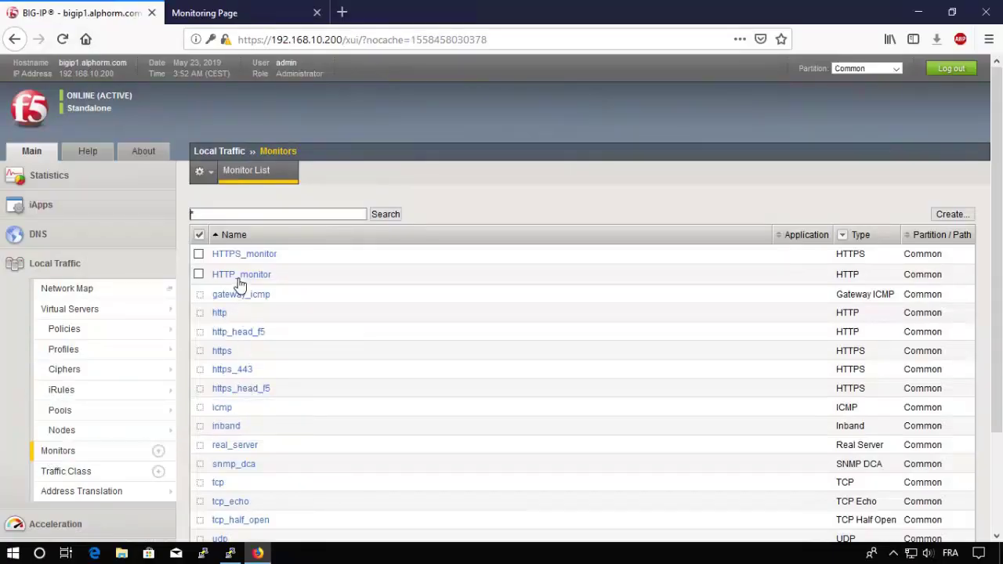
pyautogui.click(239, 279)
pyautogui.tripleClick(385, 499)
pyautogui.write('Server 1 is up')
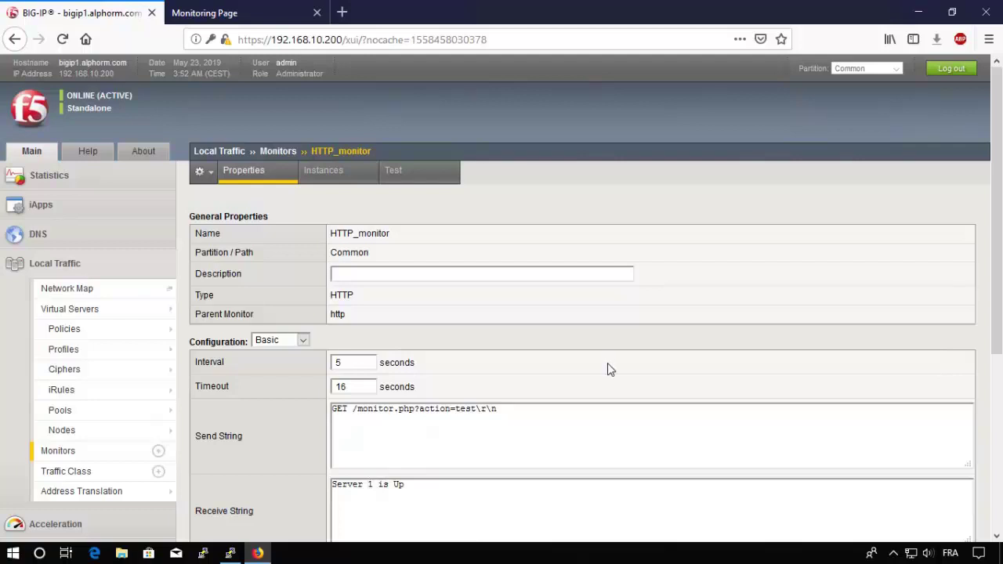
pyautogui.press('BackSpace')
pyautogui.write('?')
pyautogui.press('BackSpace')
pyautogui.write('[1-3]')
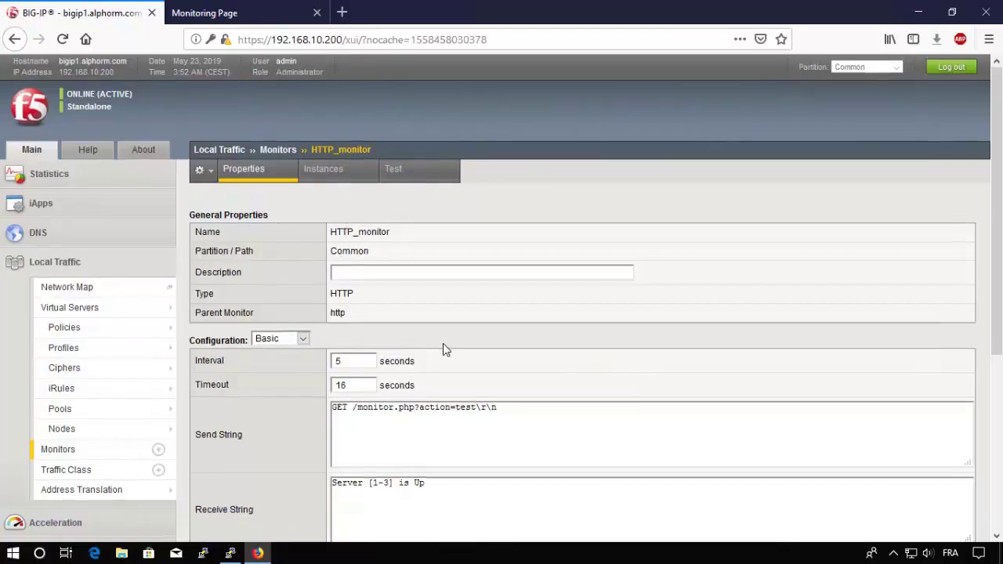
pyautogui.scroll(-4, 443, 343)
pyautogui.scroll(-2, 444, 343)
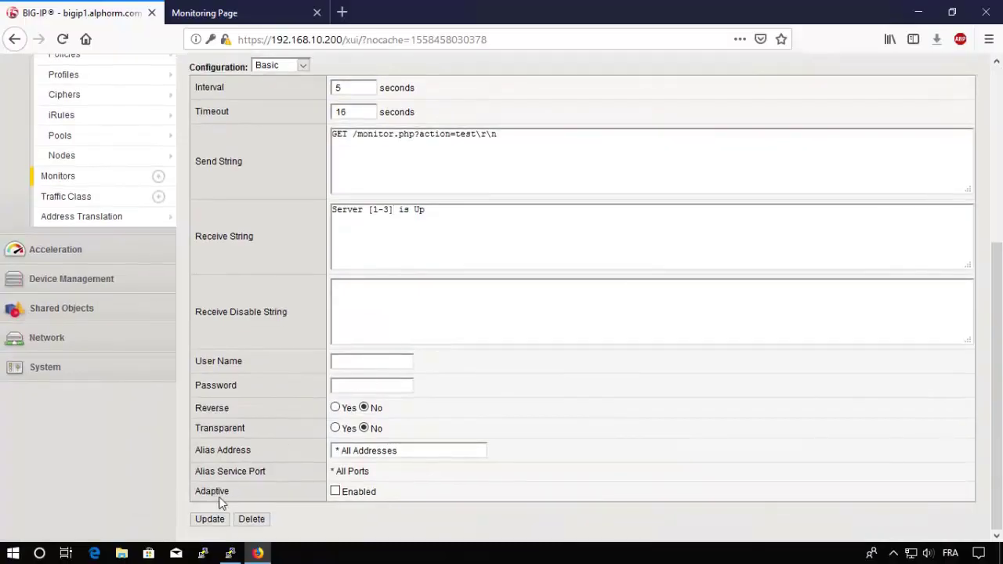
pyautogui.click(205, 520)
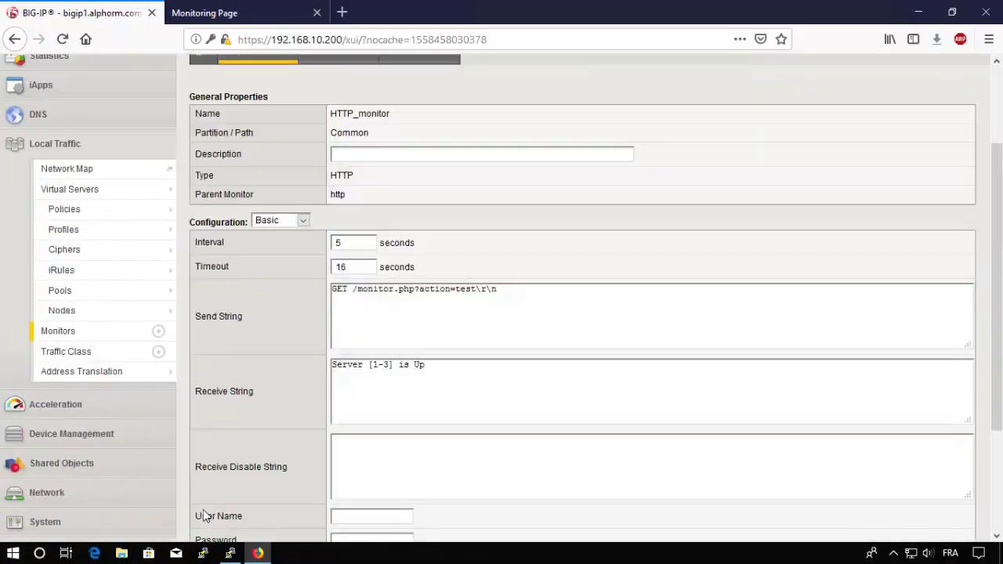
pyautogui.scroll(3, 264, 271)
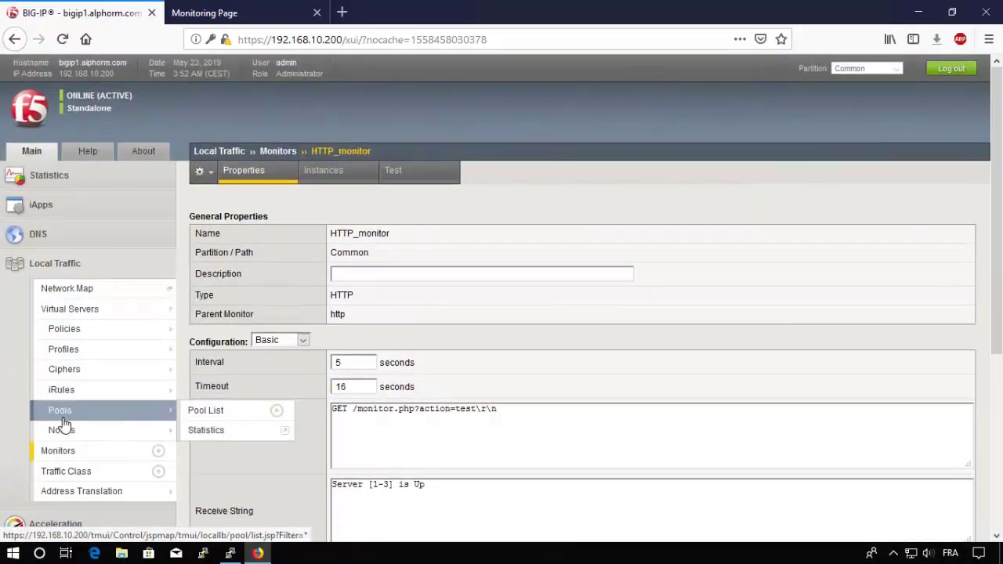
# Step: Verify all three HTTP_pool members show available again, then open the monitor list
pyautogui.click(63, 416)
pyautogui.click(279, 278)
pyautogui.click(321, 176)
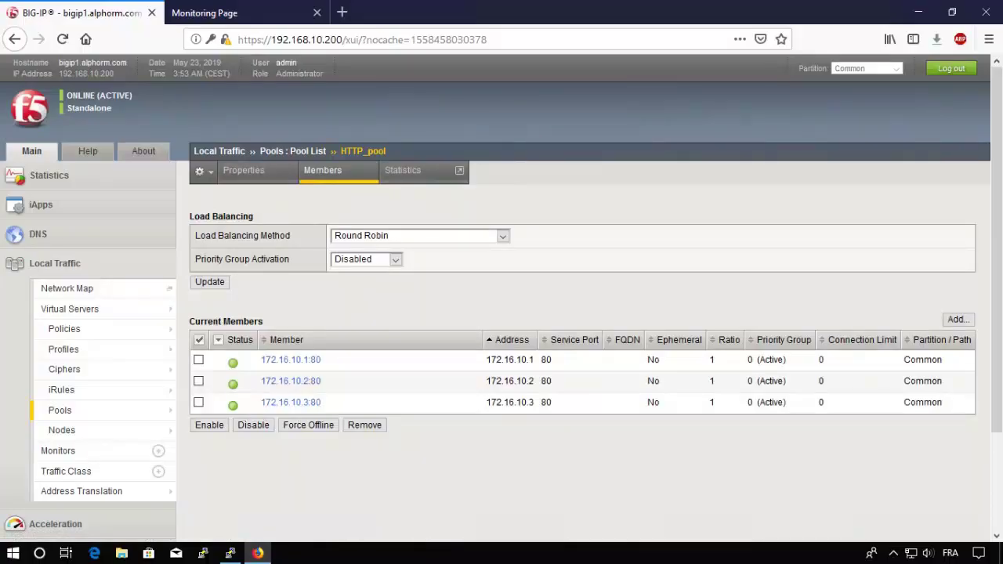
pyautogui.click(64, 451)
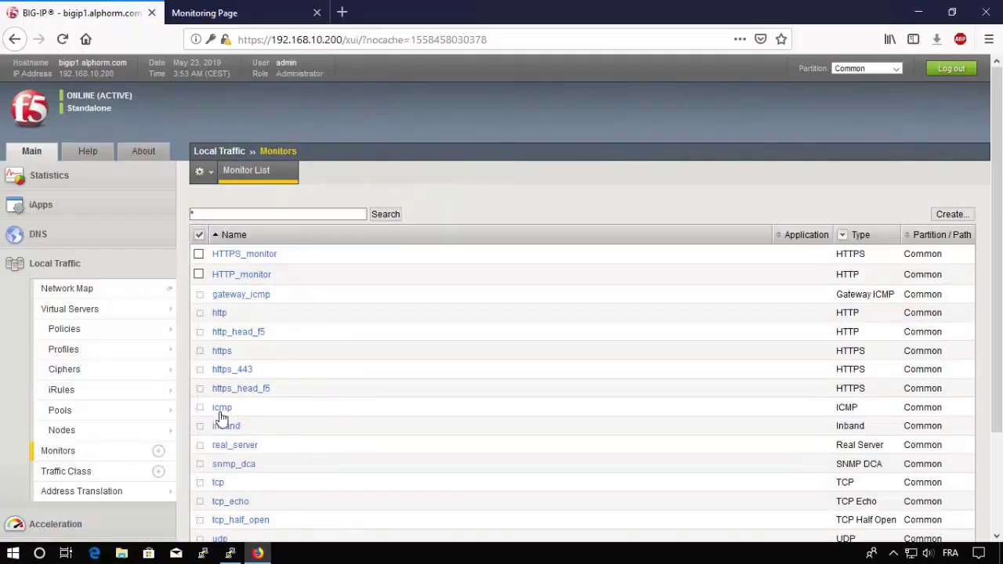
# Step: Compare HTTPS_monitor's empty receive string with HTTP_monitor's 'Server [1-3] is Up', then open the Network Map
pyautogui.click(245, 256)
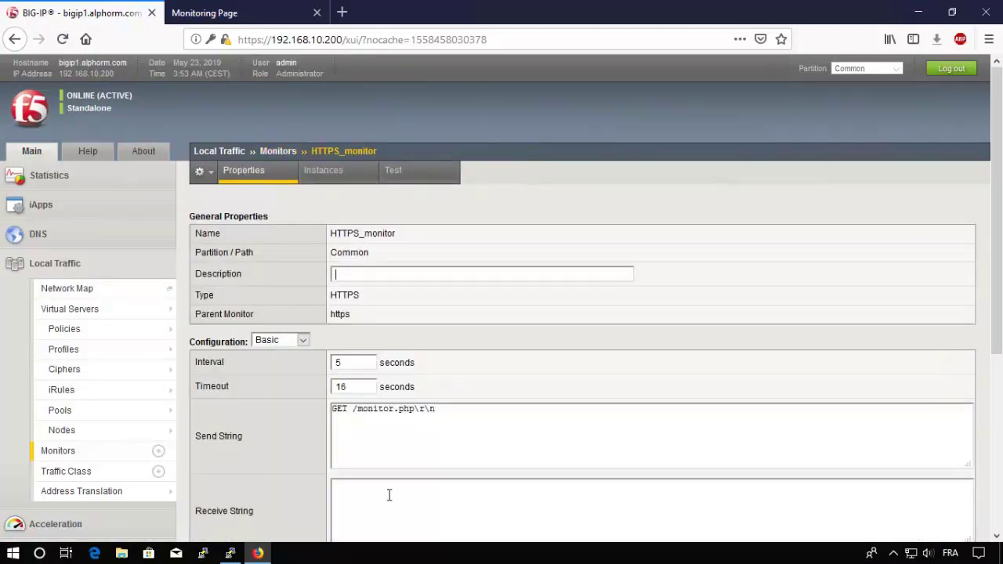
pyautogui.scroll(-5, 305, 495)
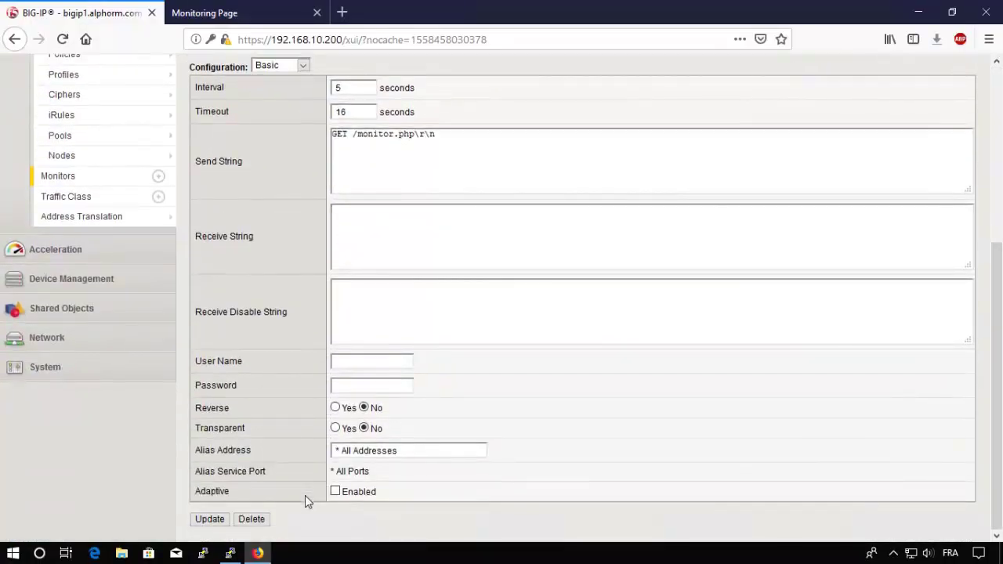
pyautogui.scroll(5, 305, 496)
pyautogui.click(287, 153)
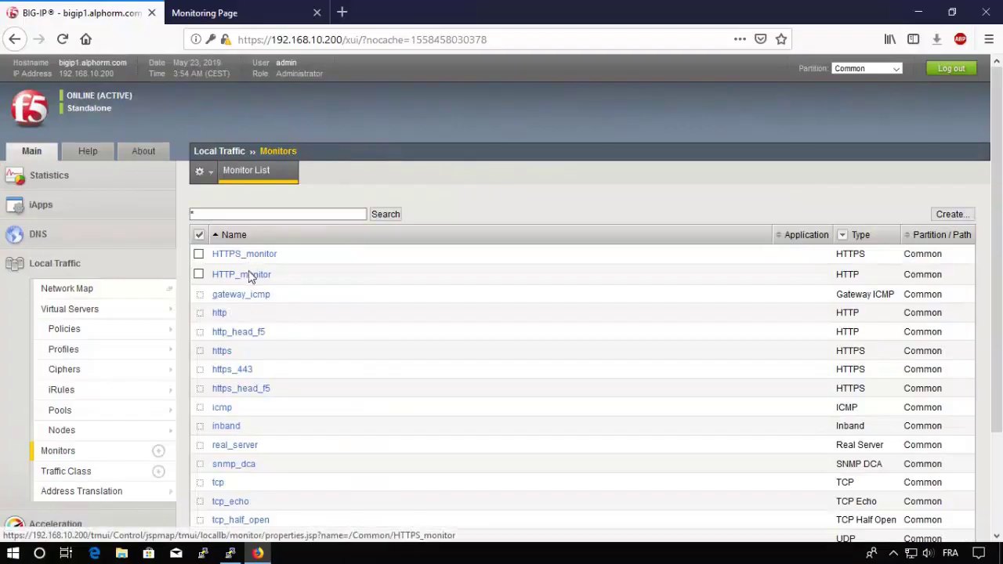
pyautogui.click(249, 276)
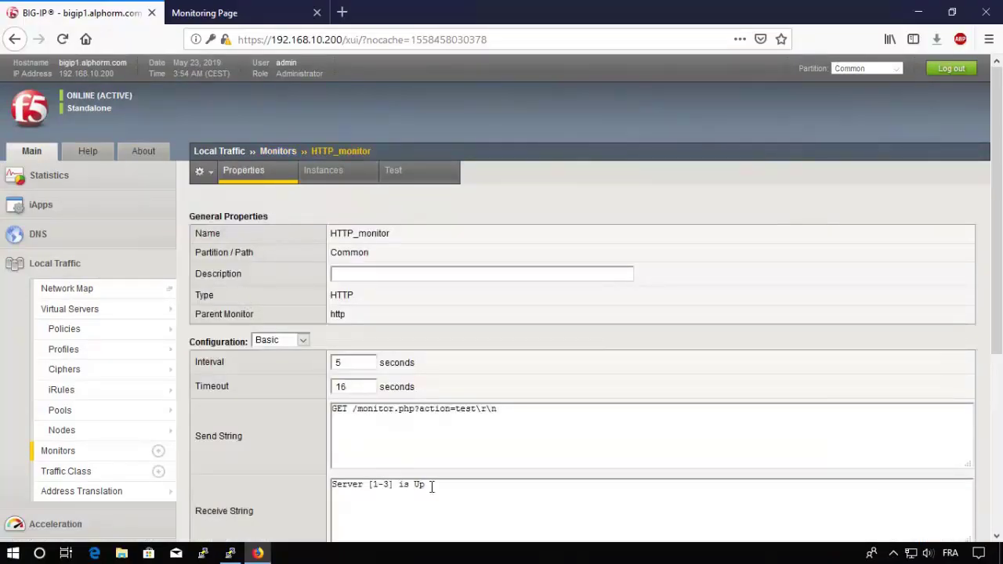
pyautogui.moveTo(447, 494); pyautogui.dragTo(322, 494)
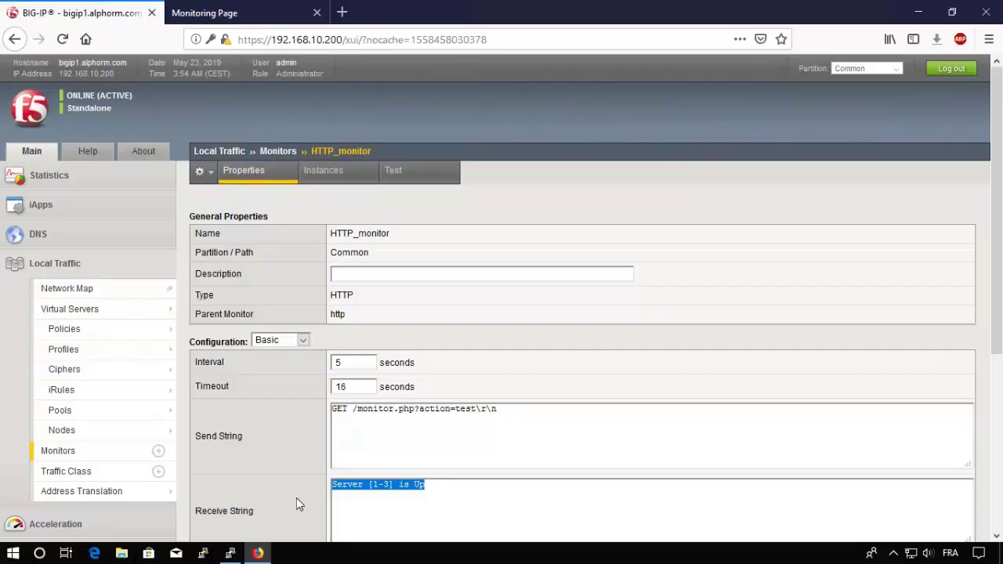
pyautogui.click(71, 291)
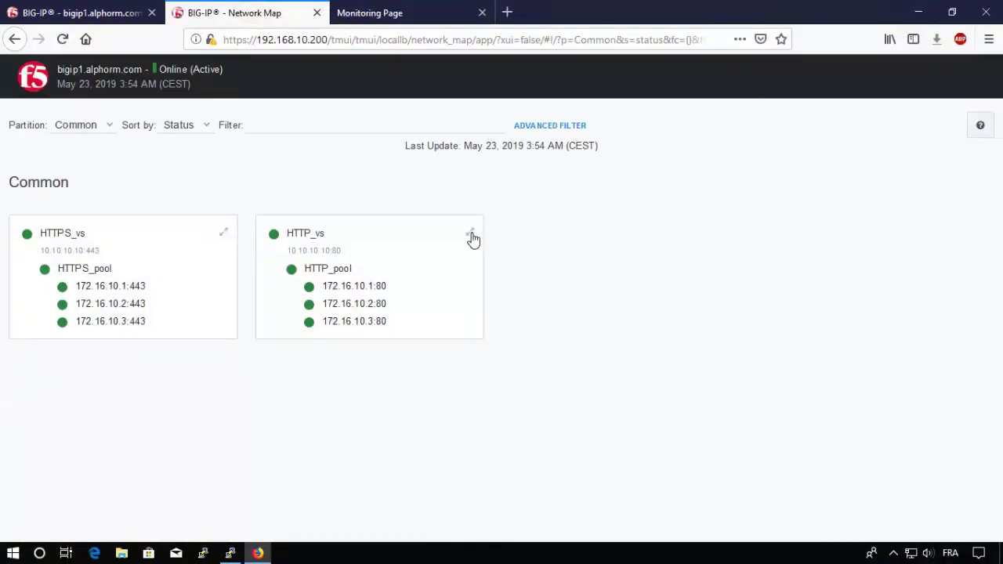
# Step: Expand HTTP_vs and view its diagram: HTTP_pool, three port-80 members and nodes, all green
pyautogui.click(471, 235)
pyautogui.click(100, 235)
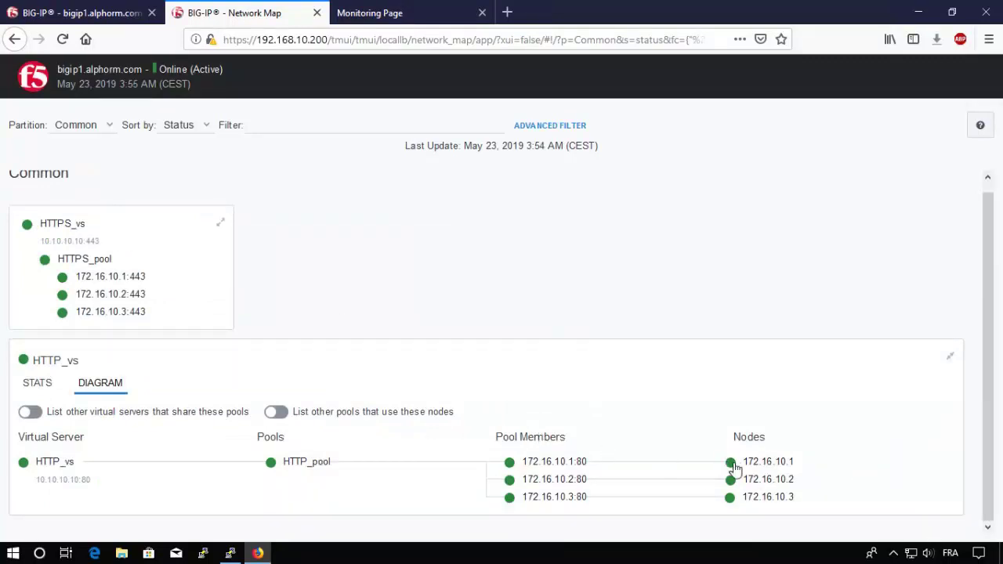
pyautogui.moveTo(733, 469)
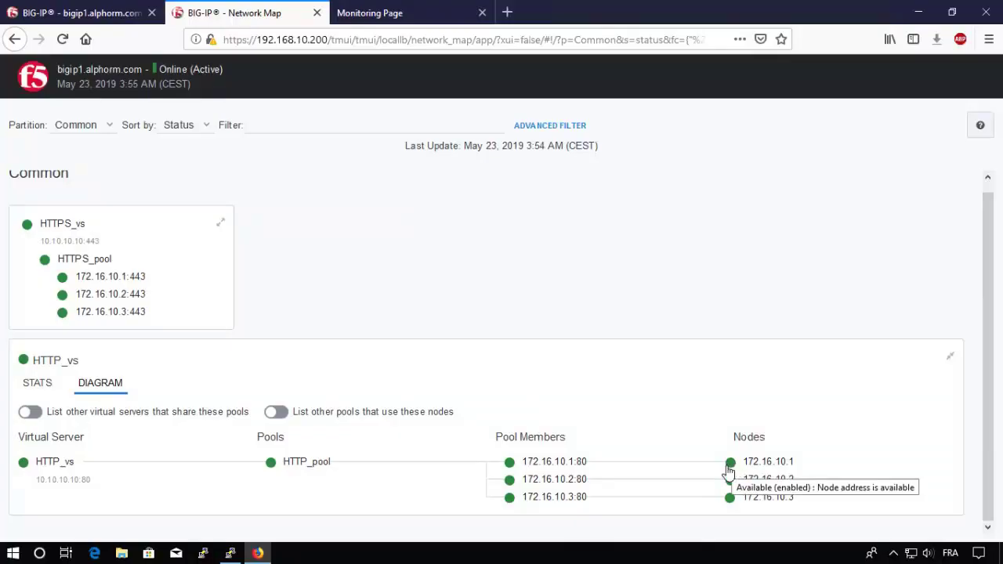
pyautogui.moveTo(511, 465)
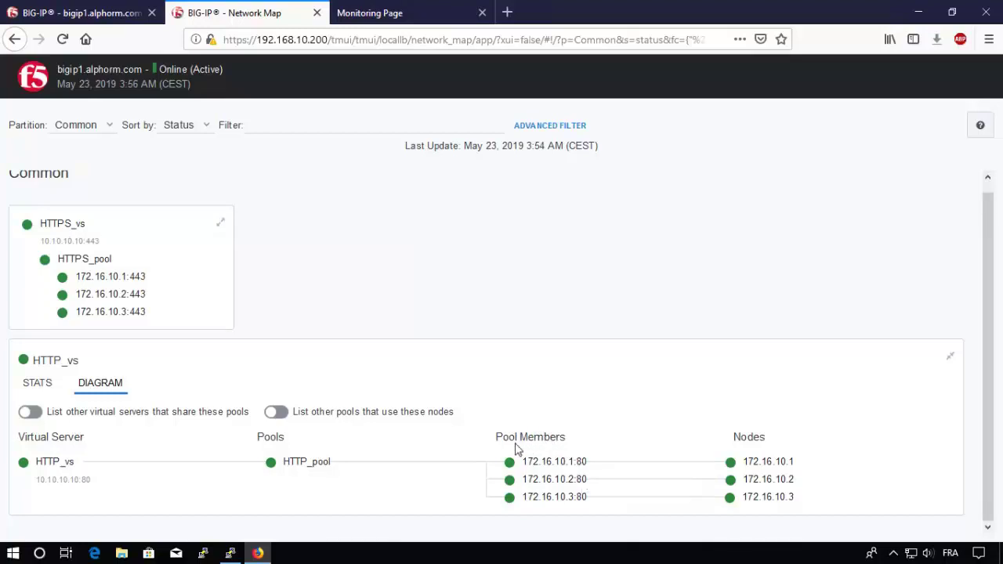
# Step: Remove icmp from the nodes' default monitor and save, then bring up the network map
pyautogui.click(118, 16)
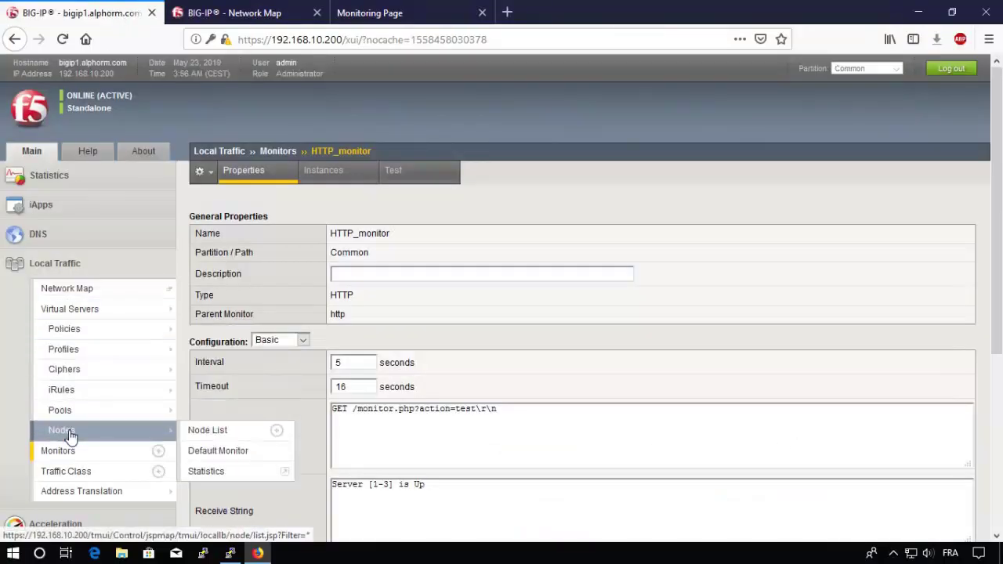
pyautogui.click(69, 436)
pyautogui.click(339, 172)
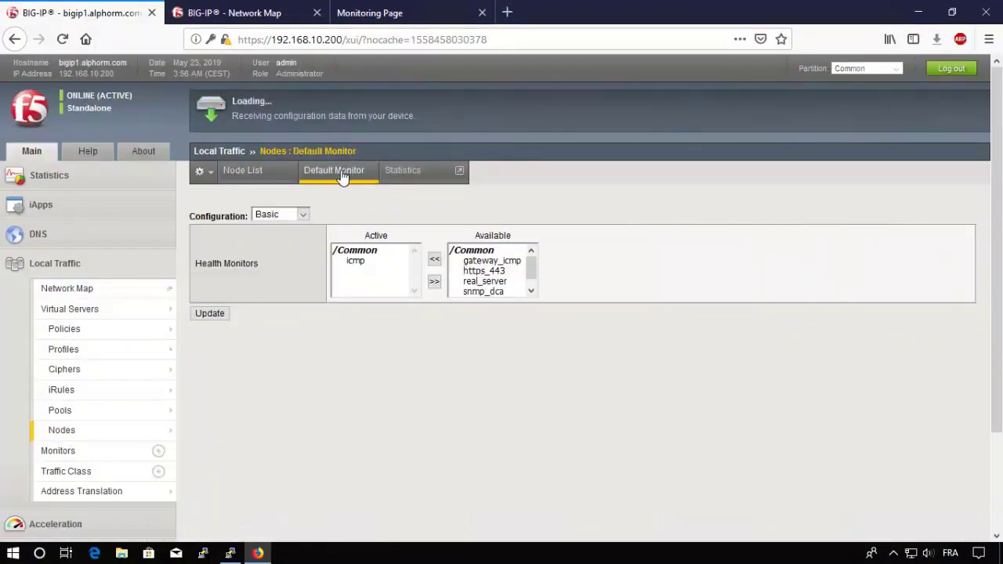
pyautogui.click(355, 261)
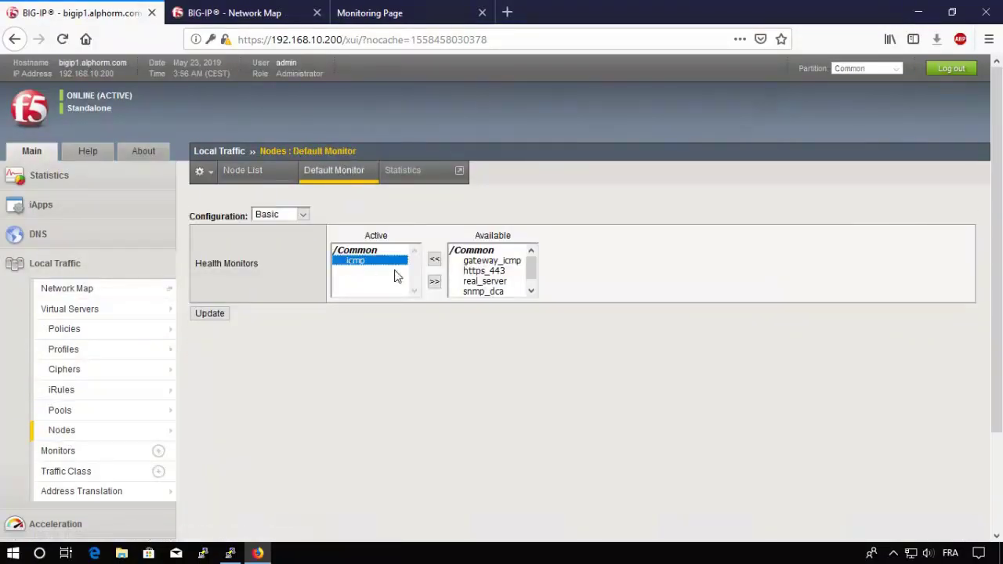
pyautogui.click(434, 283)
pyautogui.click(219, 314)
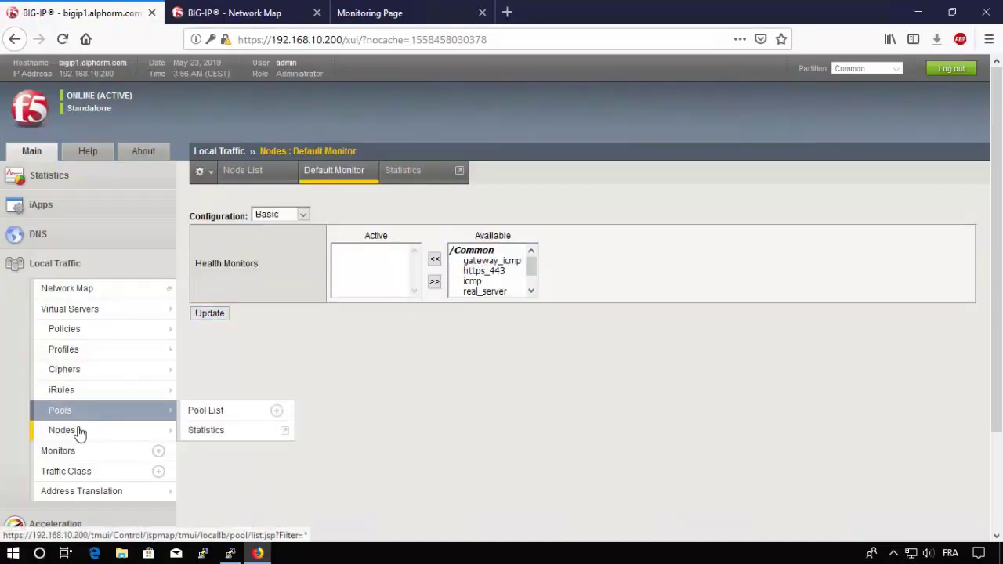
pyautogui.moveTo(80, 434)
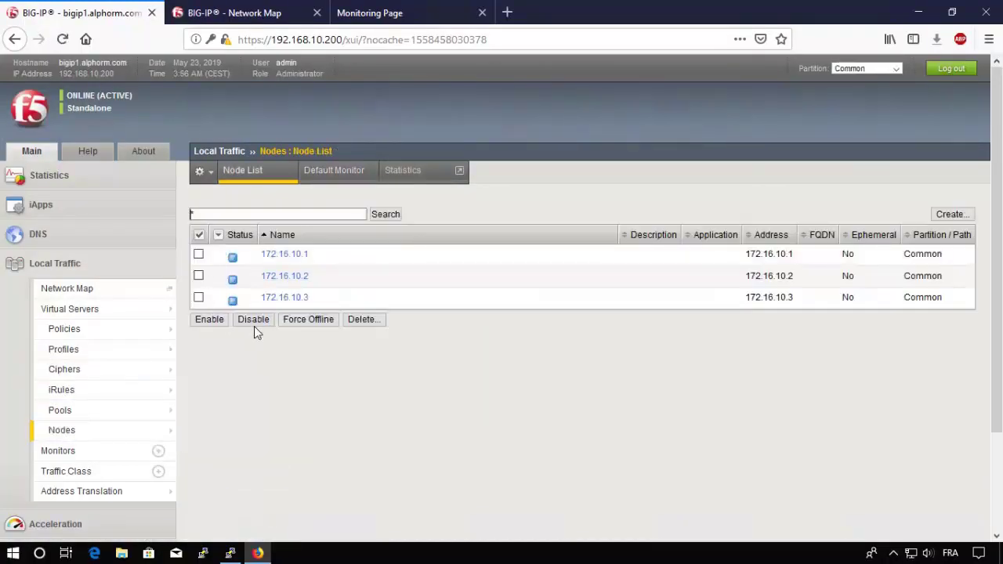
pyautogui.click(93, 289)
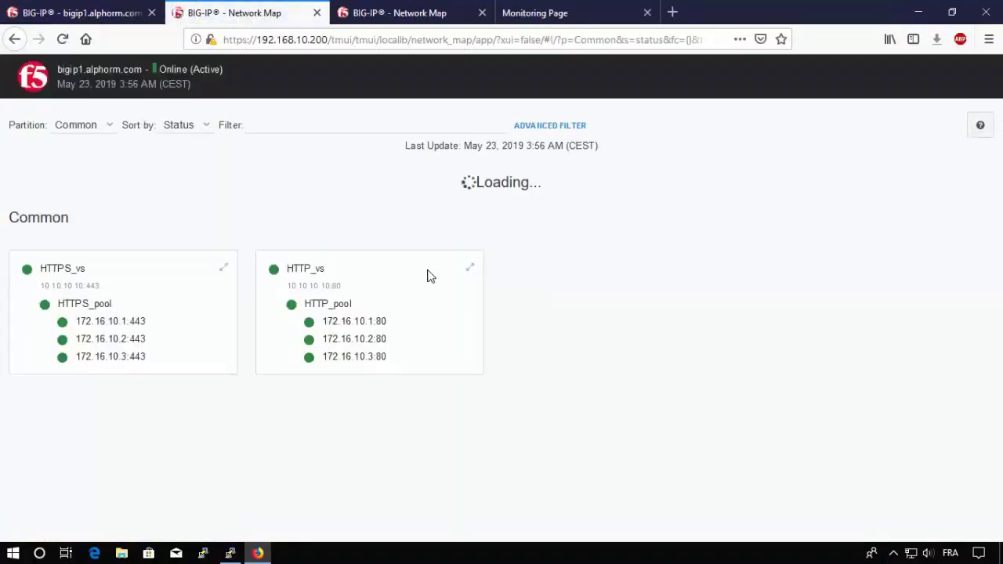
# Step: Check the HTTP_vs pool diagram with all three members available, then return to the Node List
pyautogui.click(319, 269)
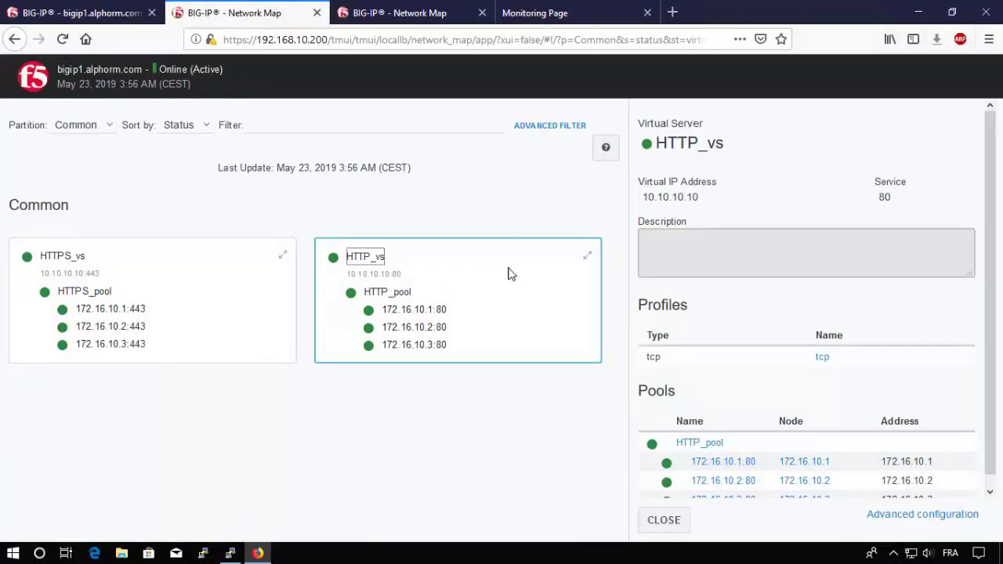
pyautogui.click(586, 257)
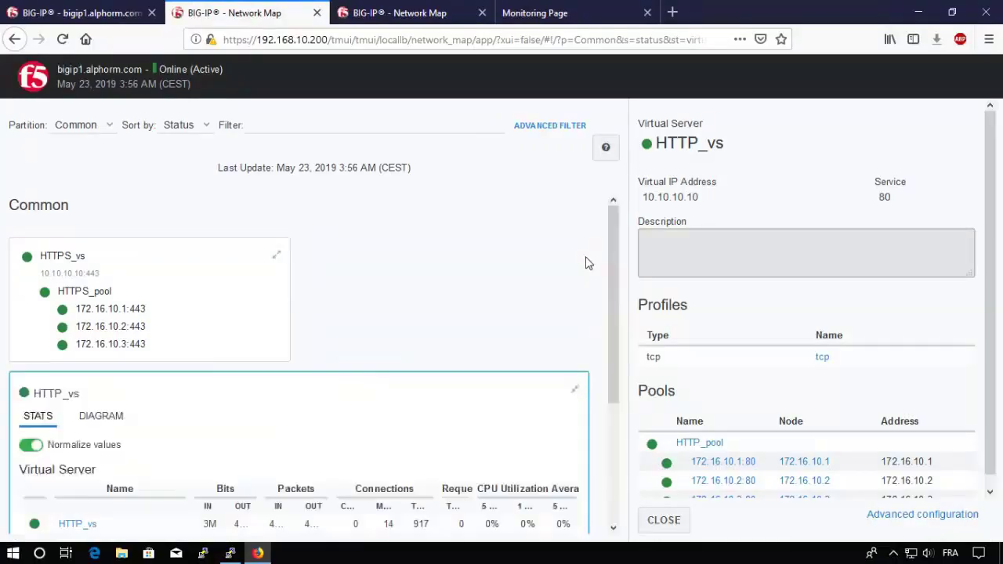
pyautogui.click(96, 256)
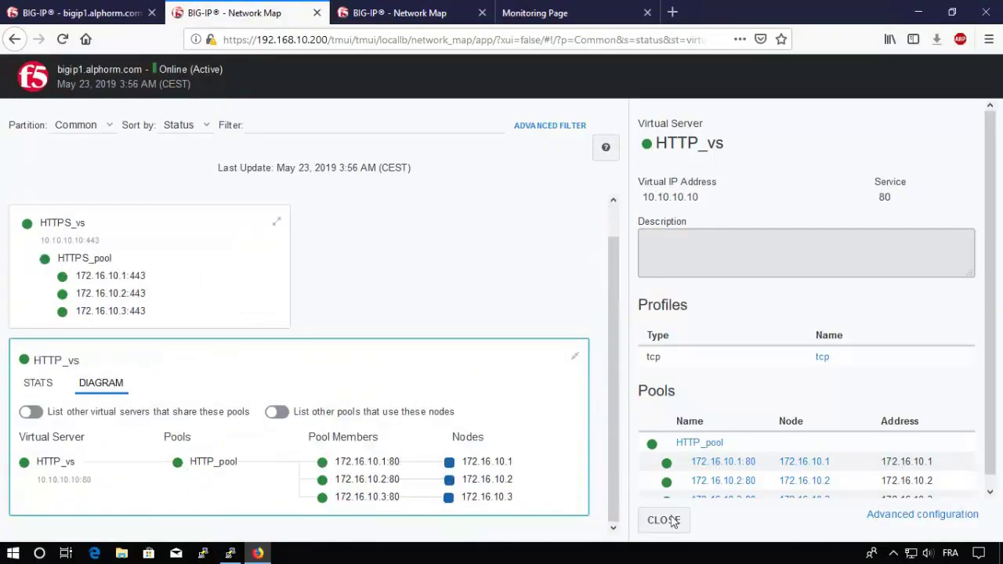
pyautogui.click(672, 522)
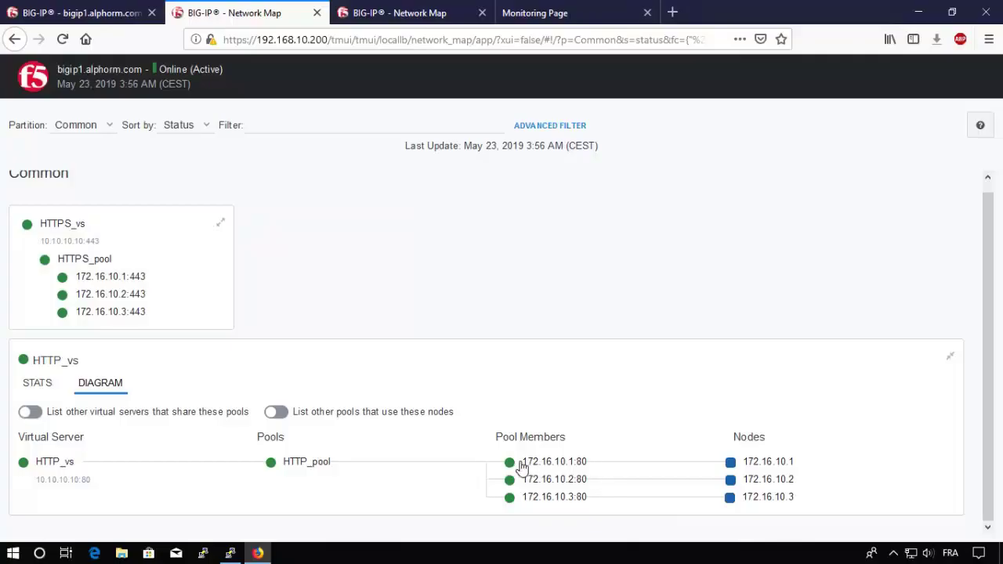
pyautogui.moveTo(511, 468)
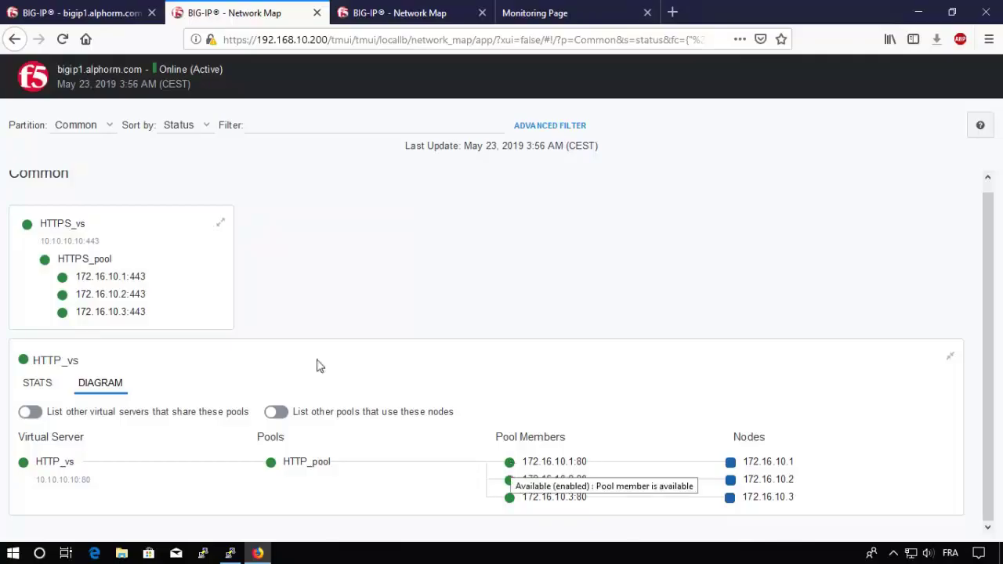
pyautogui.click(99, 17)
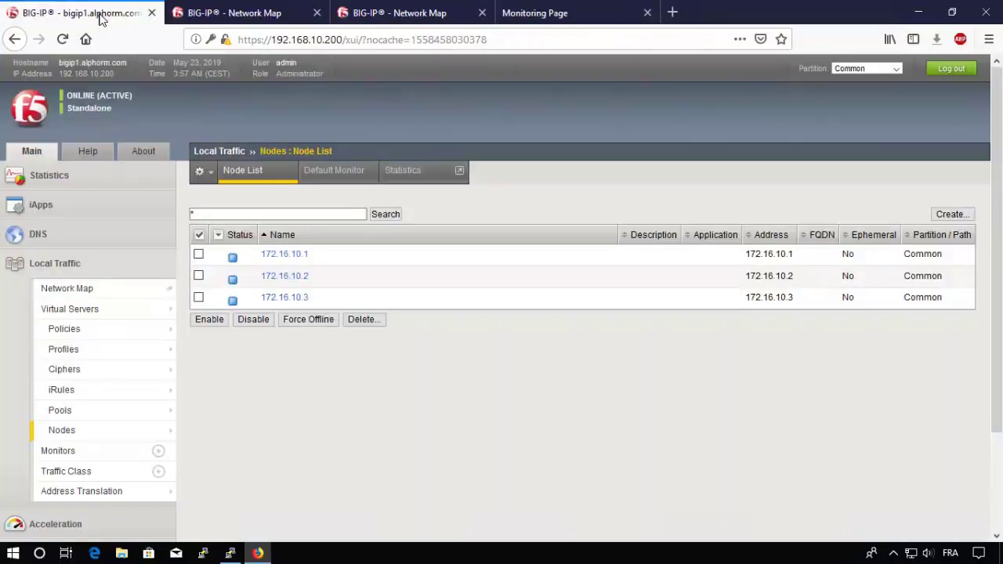
# Step: Replace HTTP_monitor with inband as HTTP_pool's active monitor and save
pyautogui.moveTo(69, 416)
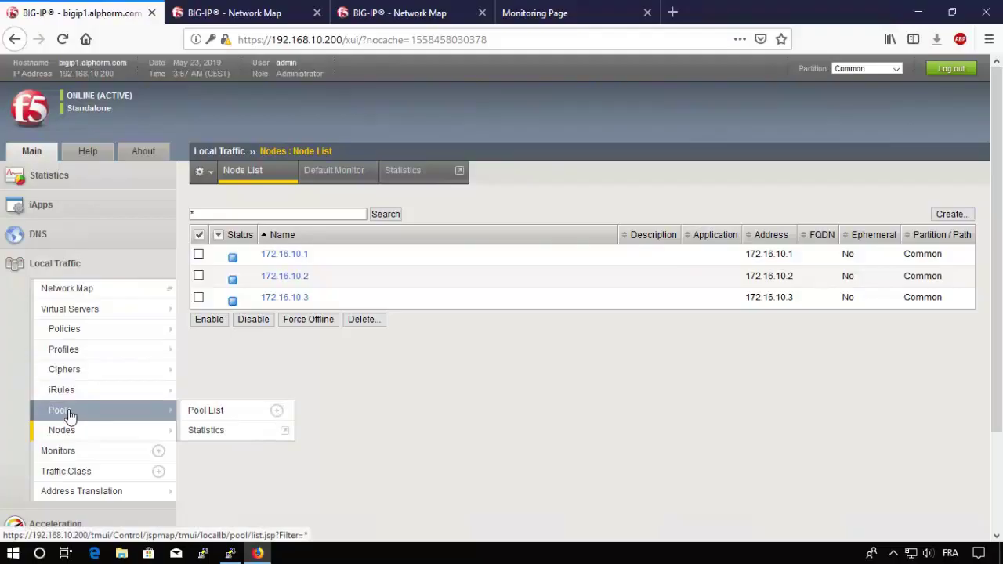
pyautogui.click(69, 415)
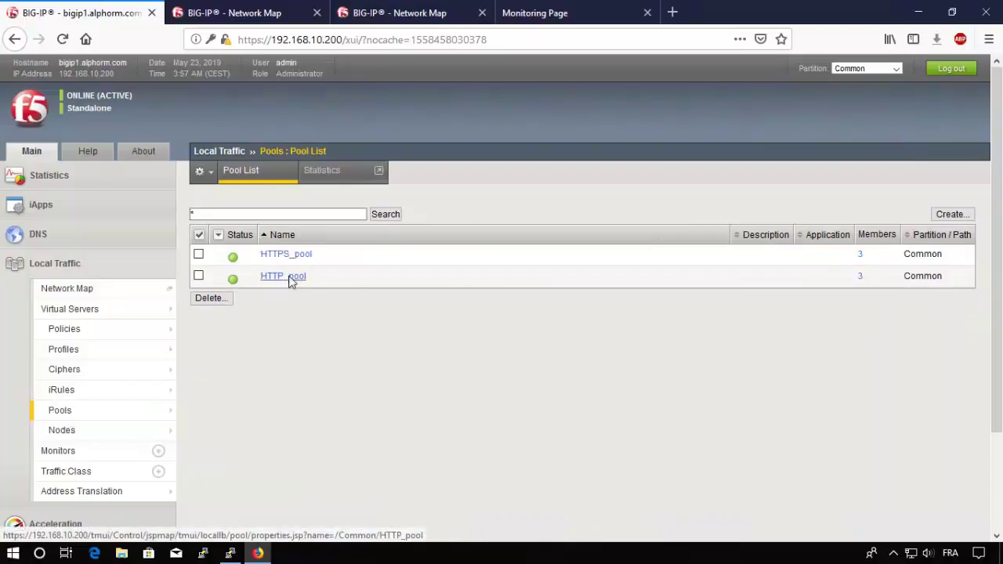
pyautogui.click(290, 276)
pyautogui.click(372, 368)
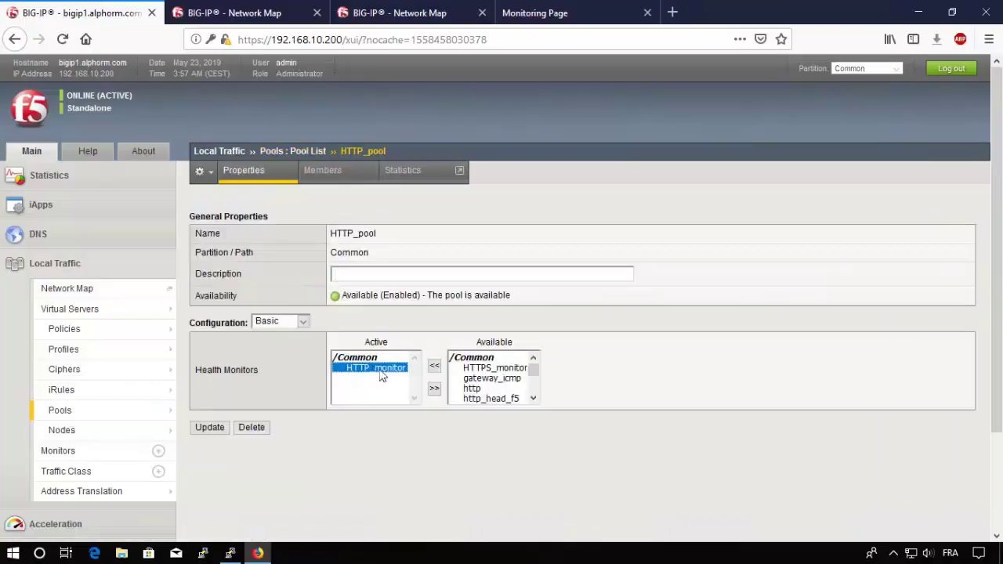
pyautogui.click(434, 389)
pyautogui.scroll(2, 532, 392)
pyautogui.click(484, 383)
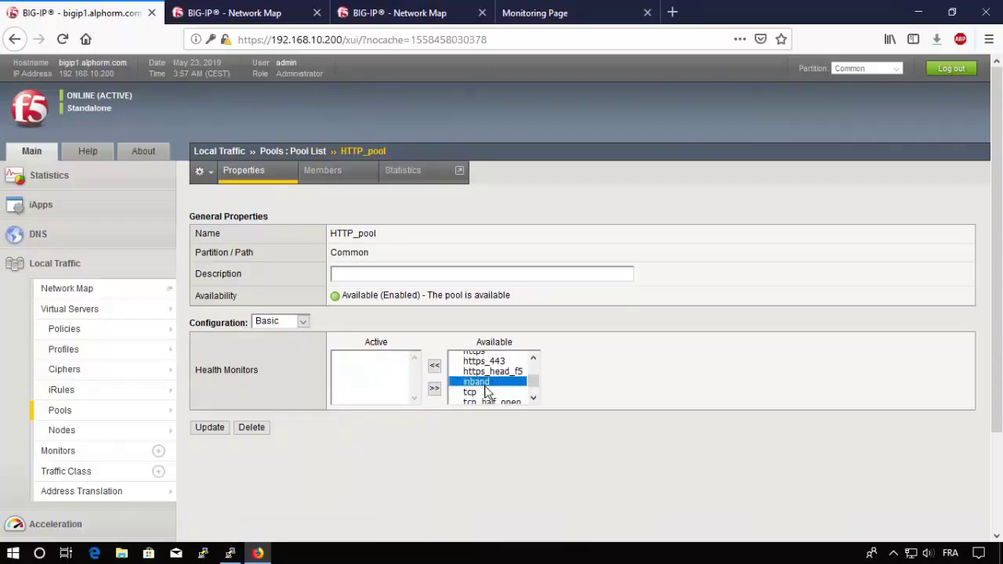
pyautogui.click(434, 366)
pyautogui.click(212, 428)
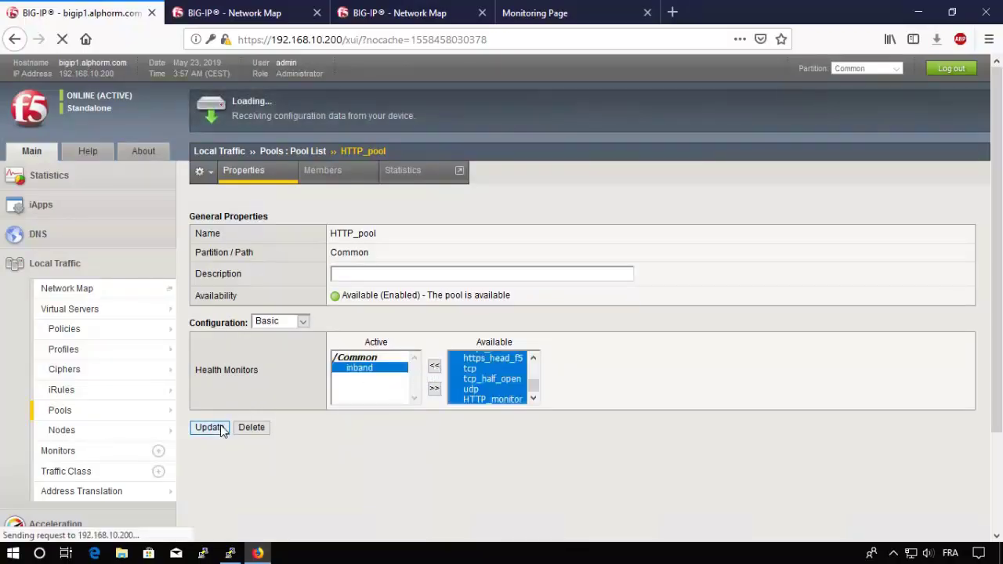
pyautogui.click(286, 153)
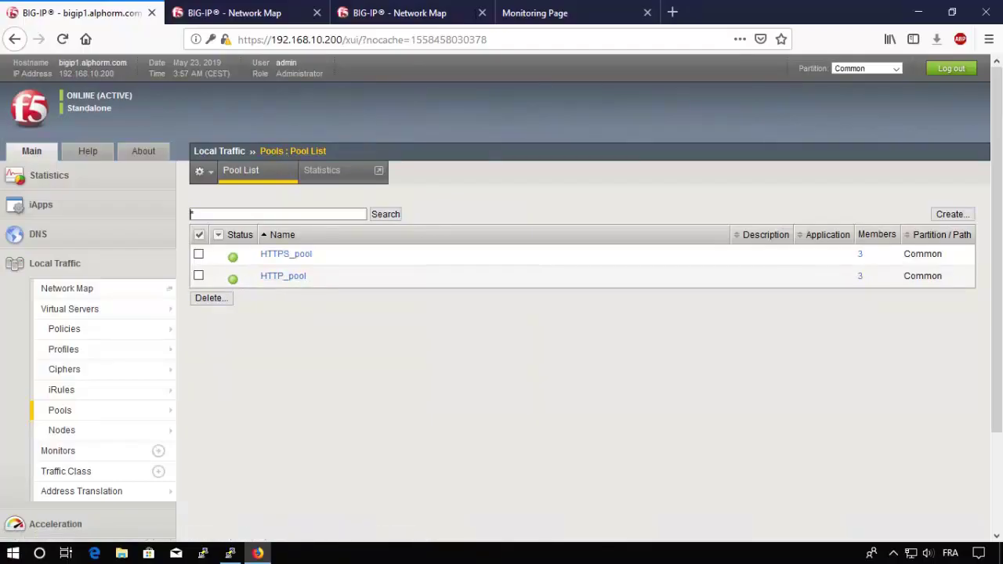
pyautogui.click(570, 12)
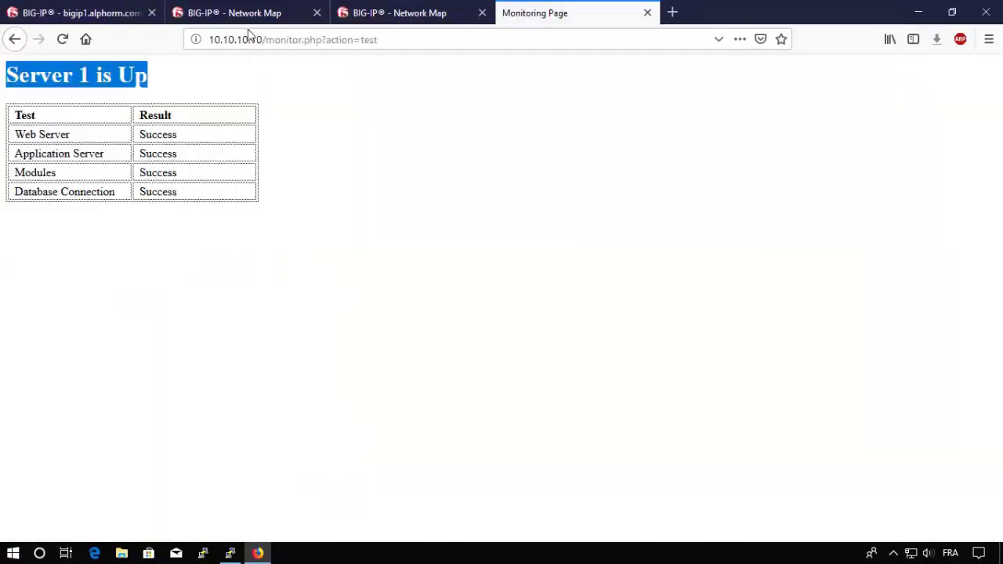
# Step: Load 10.10.10.10 and reload it, getting pages from Server 2 then Server 3
pyautogui.moveTo(266, 39); pyautogui.dragTo(625, 40)
pyautogui.press('BackSpace')
pyautogui.press('Return')
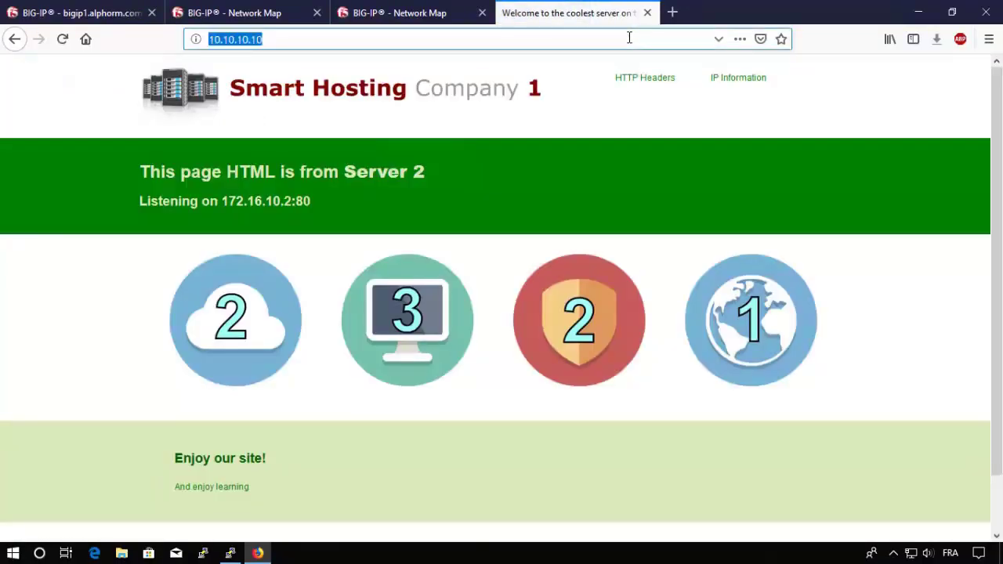
pyautogui.press('F5')
pyautogui.press('F5')
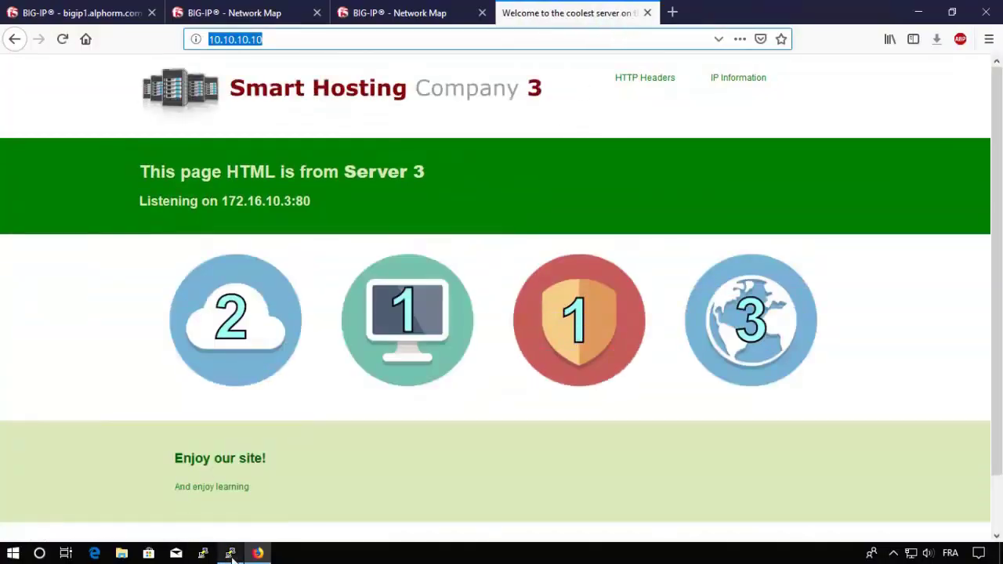
# Step: In the bigip1 terminal, enter the command 'ssh 172.16.10.1'
pyautogui.click(230, 554)
pyautogui.write('sh')
pyautogui.press('BackSpace')
pyautogui.write('sh 17')
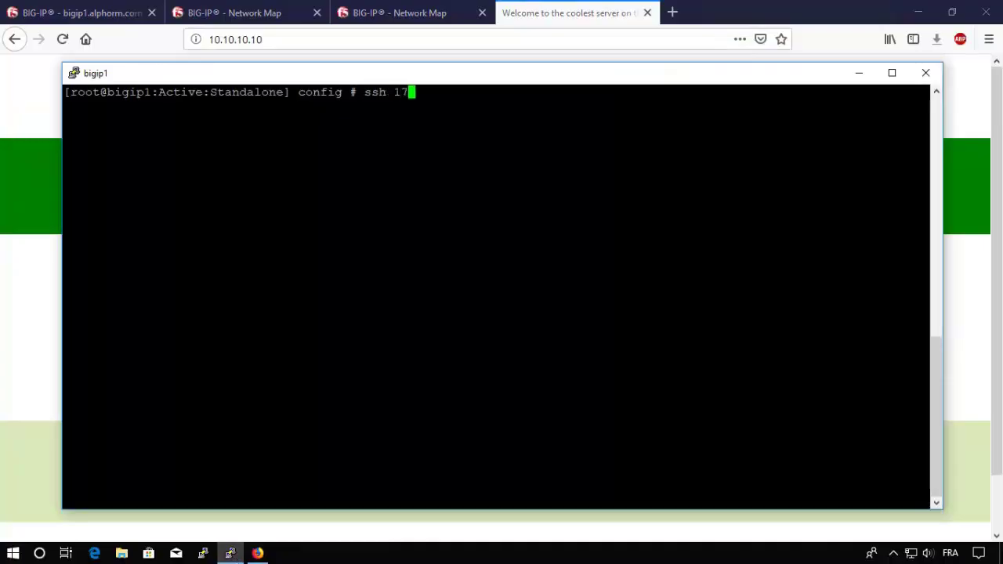
pyautogui.write('2.16.10.1')
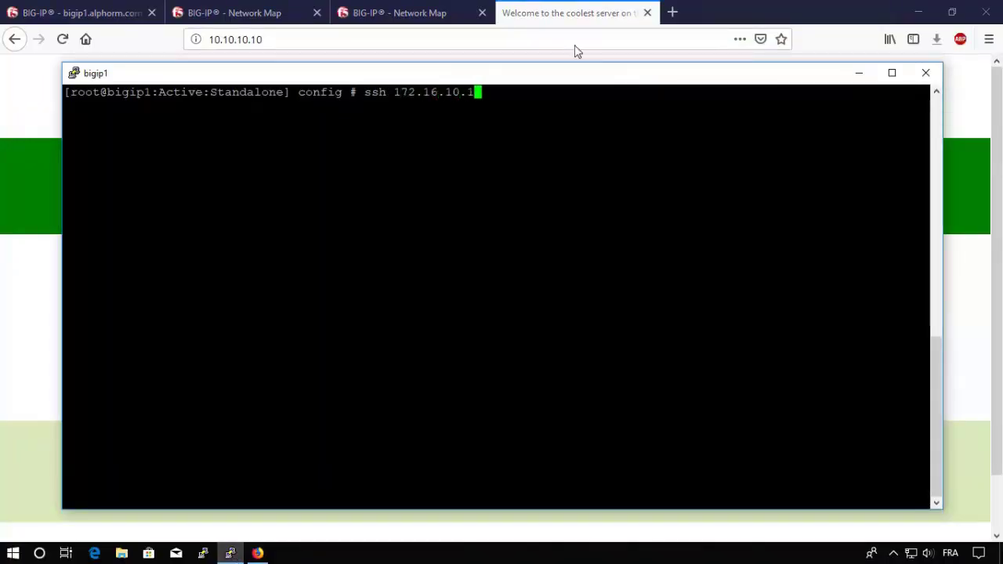
# Step: Connect over SSH to 172.16.10.1 as root, entering the root password
pyautogui.click(563, 23)
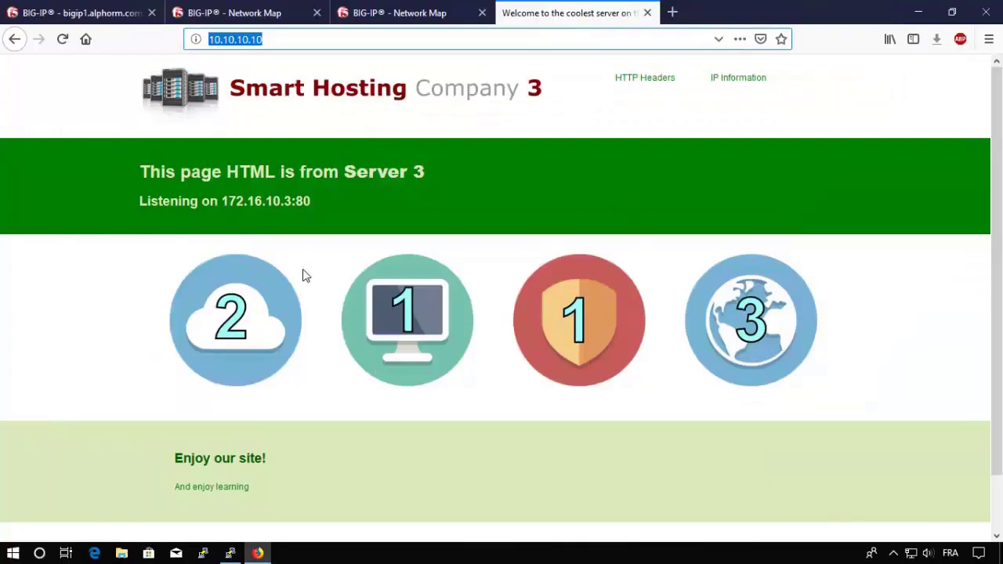
pyautogui.hotkey('alt', 'Tab')
pyautogui.write('default')
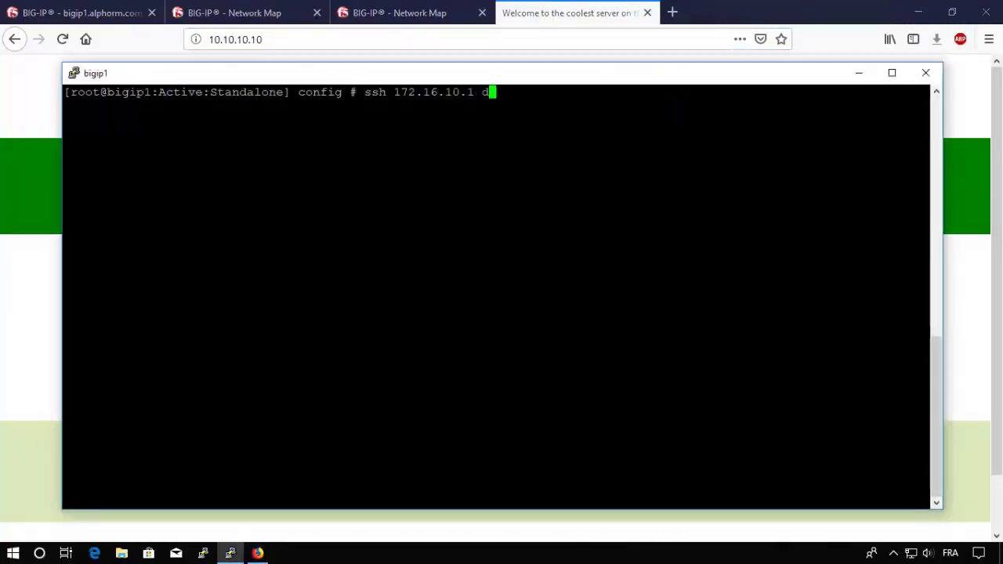
pyautogui.press('BackSpace')
pyautogui.press('BackSpace')
pyautogui.press('BackSpace')
pyautogui.press('BackSpace')
pyautogui.press('BackSpace')
pyautogui.press('BackSpace')
pyautogui.press('BackSpace')
pyautogui.press('BackSpace')
pyautogui.press('Return')
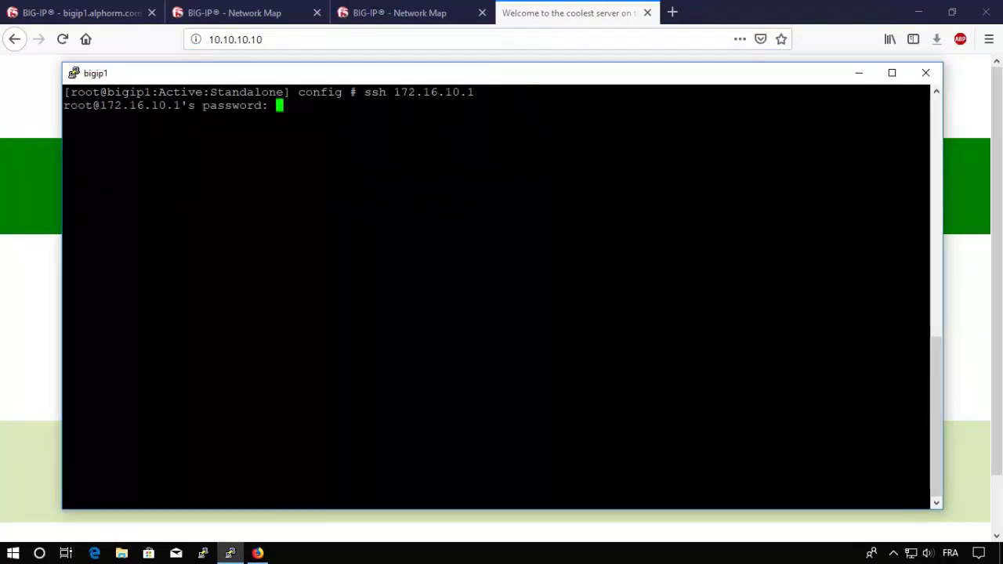
pyautogui.press('Return')
pyautogui.press('Return')
pyautogui.press('Return')
pyautogui.press('Return')
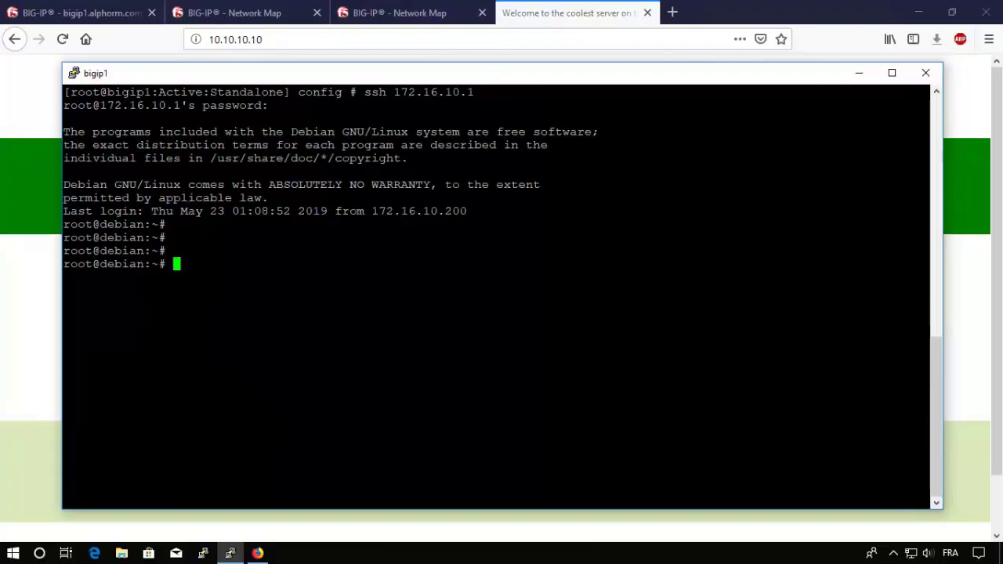
# Step: Stop the web service with 'service apache2 stop' and return to the browser
pyautogui.write('service apache2 stop')
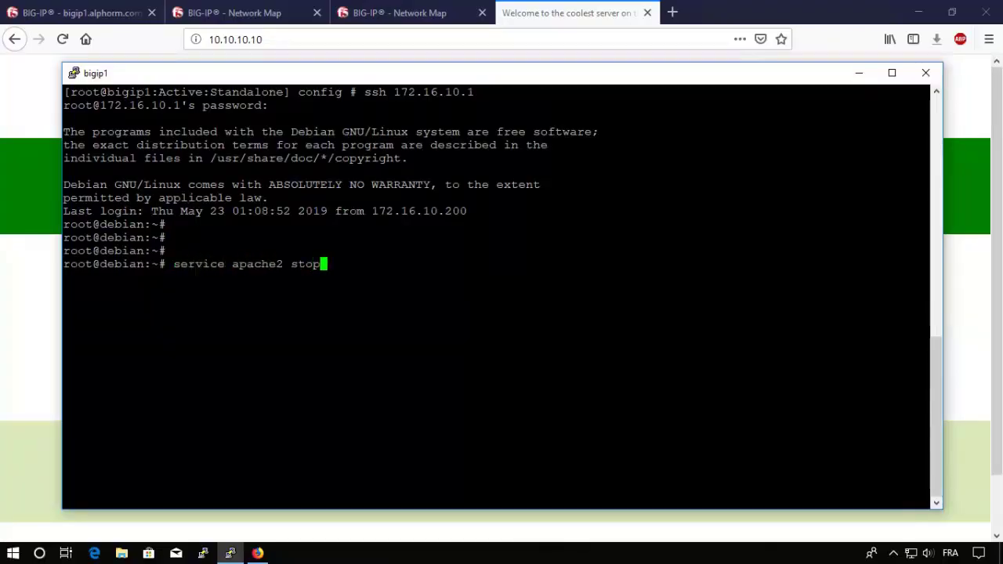
pyautogui.press('Return')
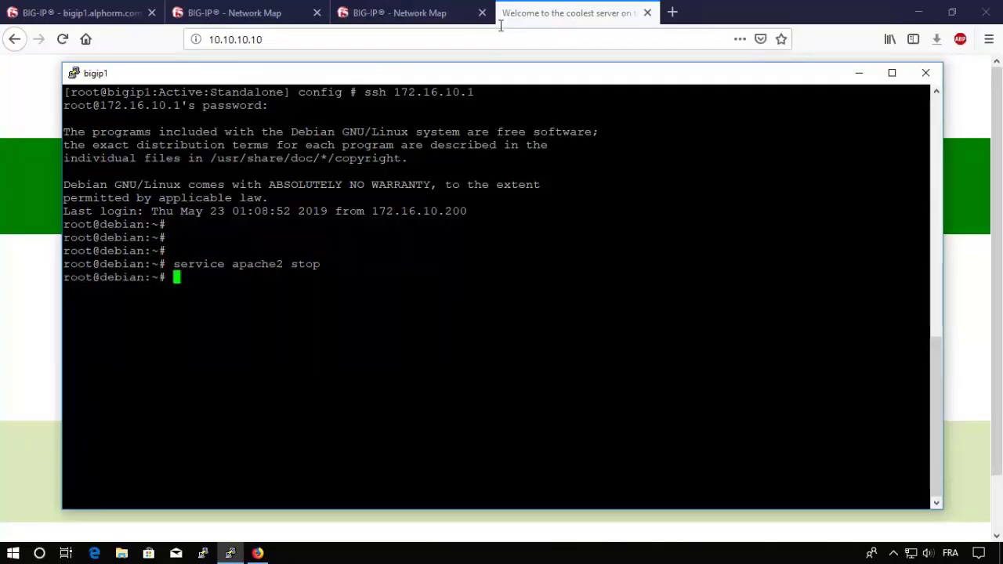
pyautogui.click(593, 28)
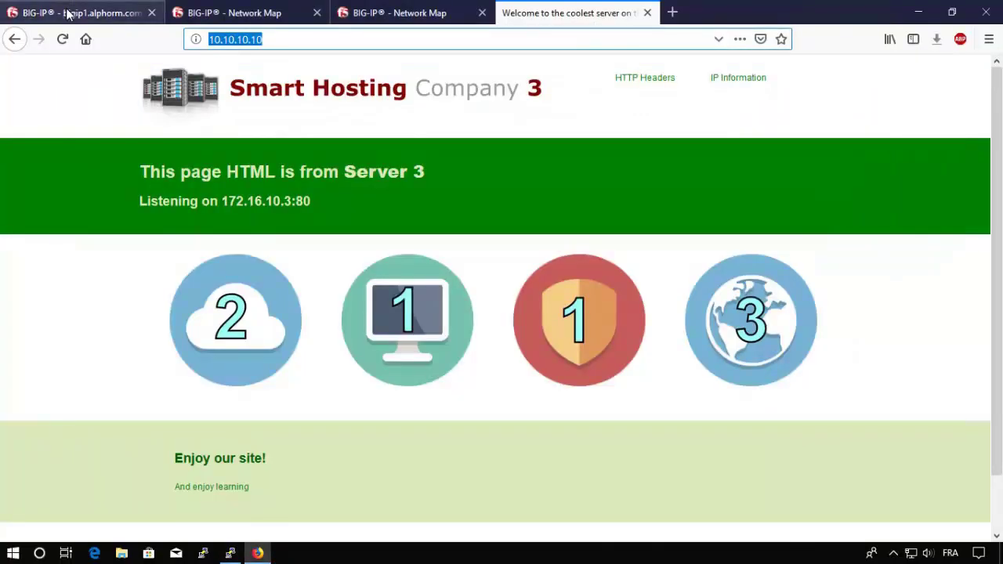
# Step: Reload 10.10.10.10 to see the connection reset, then refresh the Pool List showing both pools offline
pyautogui.click(71, 12)
pyautogui.click(242, 174)
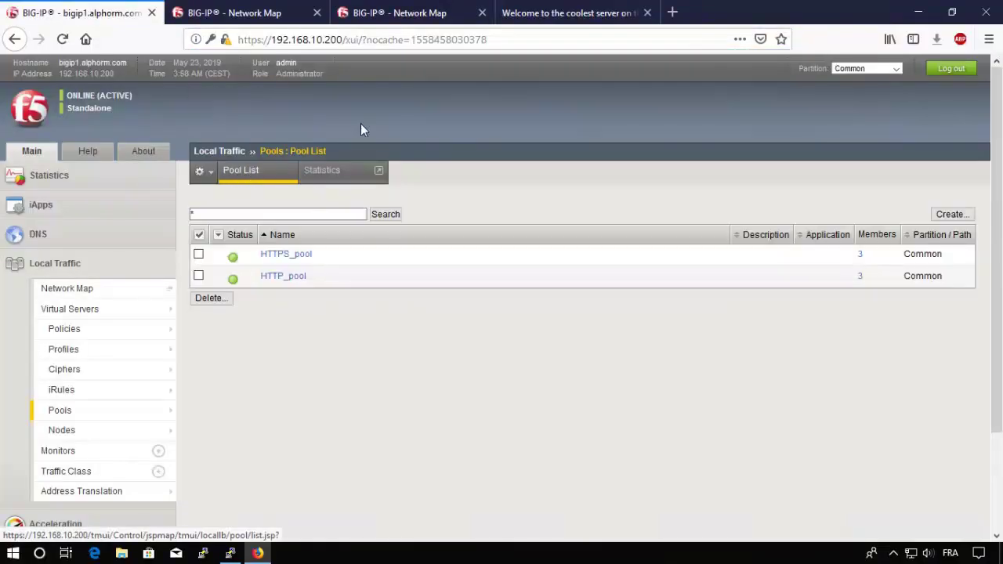
pyautogui.click(582, 16)
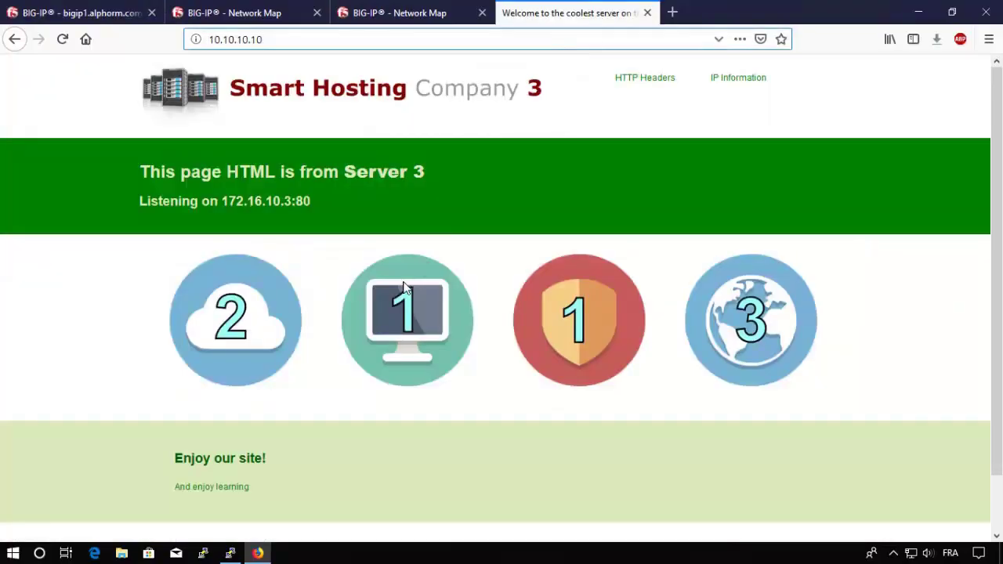
pyautogui.press('F5')
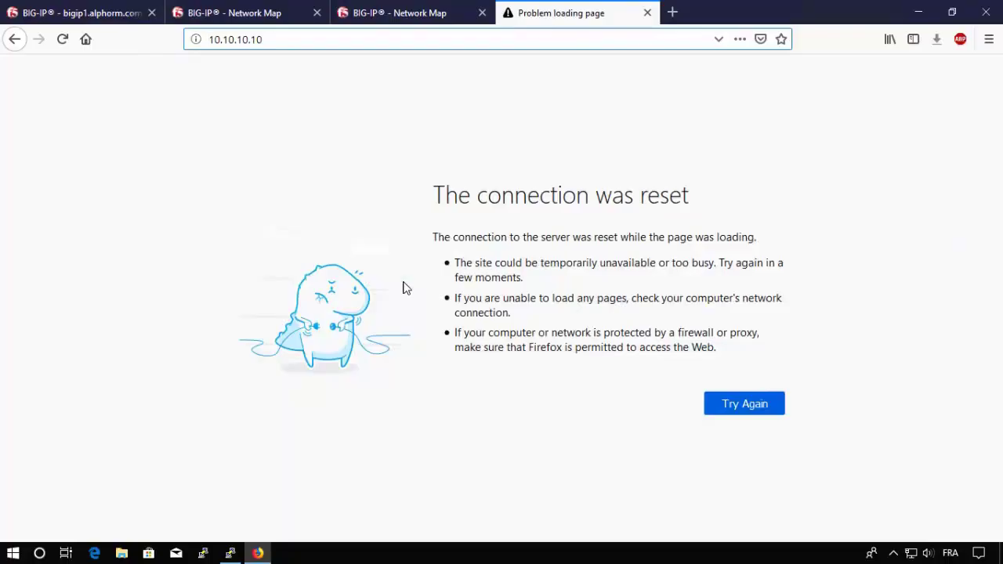
pyautogui.click(61, 16)
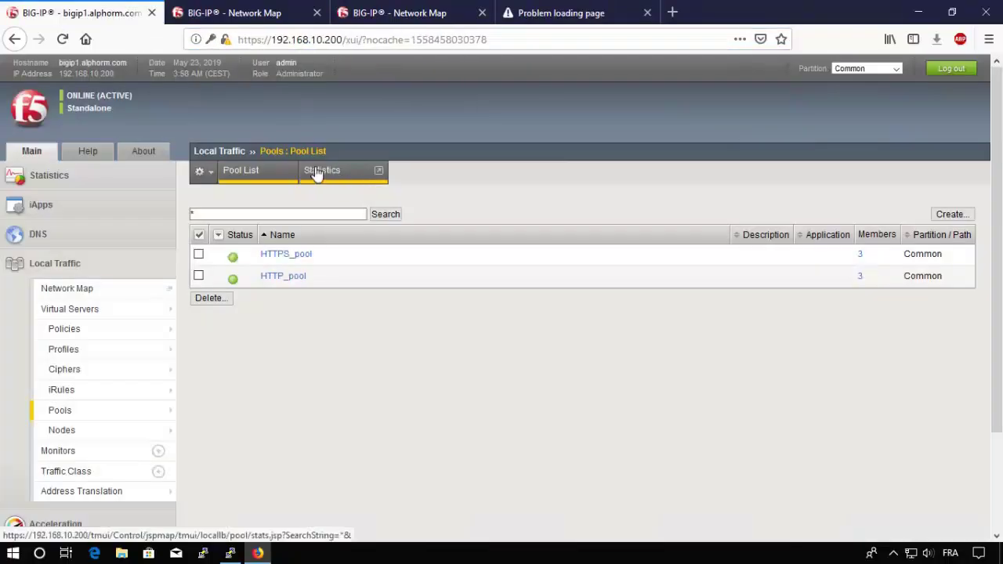
pyautogui.click(290, 151)
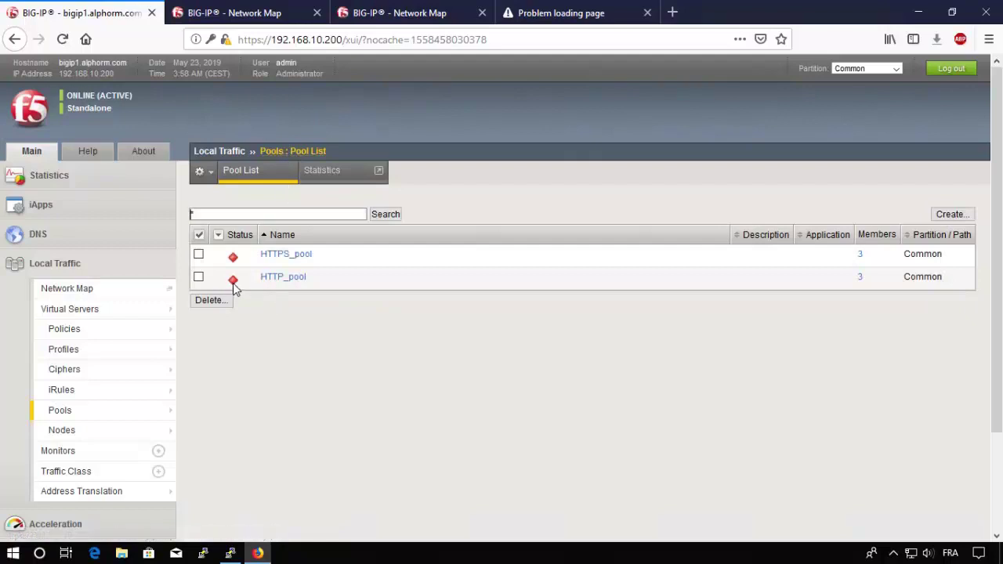
pyautogui.moveTo(233, 284)
# Step: Start apache2 again on 172.16.10.1 with 'service apache2 start'
pyautogui.click(280, 278)
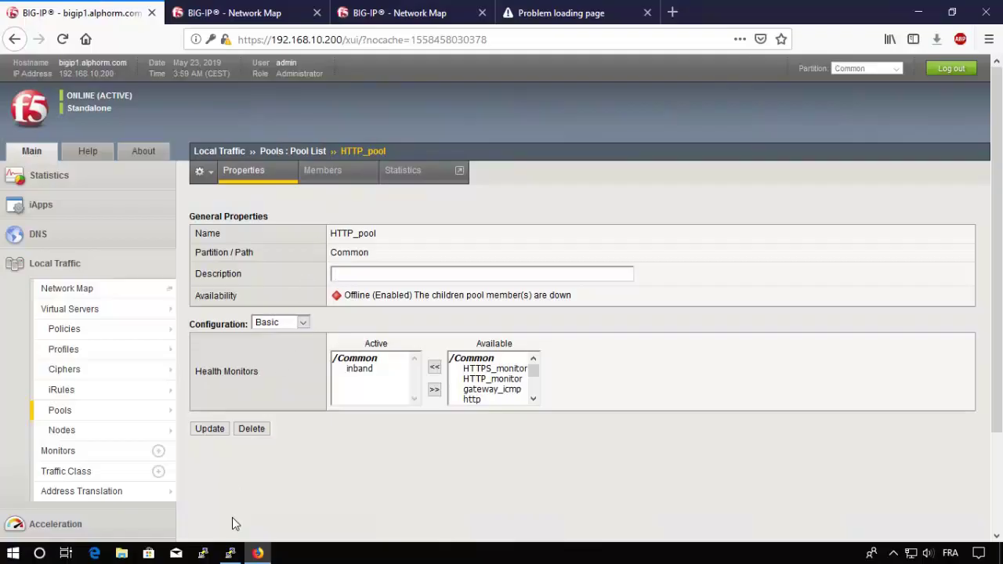
pyautogui.click(229, 553)
pyautogui.doubleClick(469, 369)
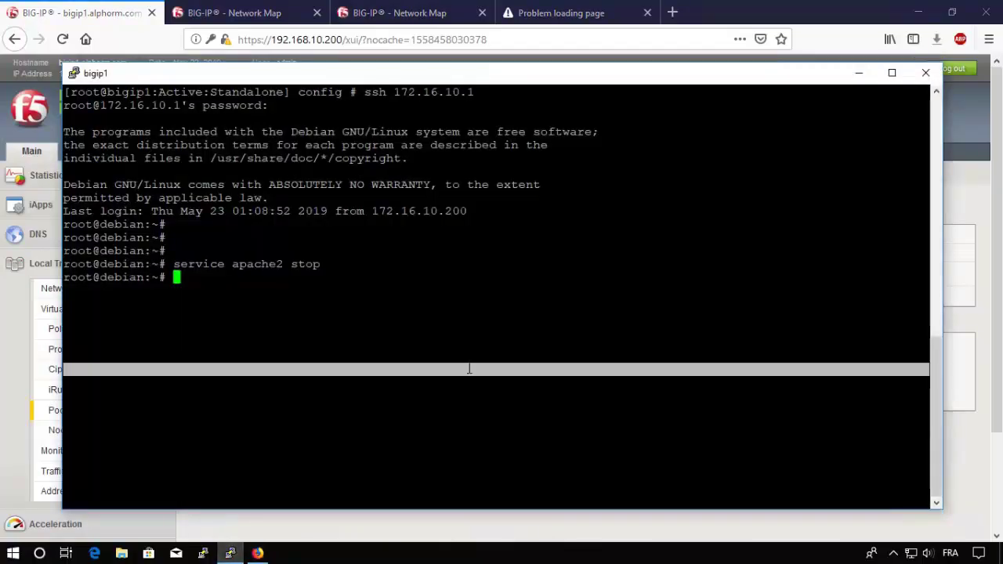
pyautogui.press('Up')
pyautogui.press('BackSpace')
pyautogui.press('BackSpace')
pyautogui.write('art')
pyautogui.press('Return')
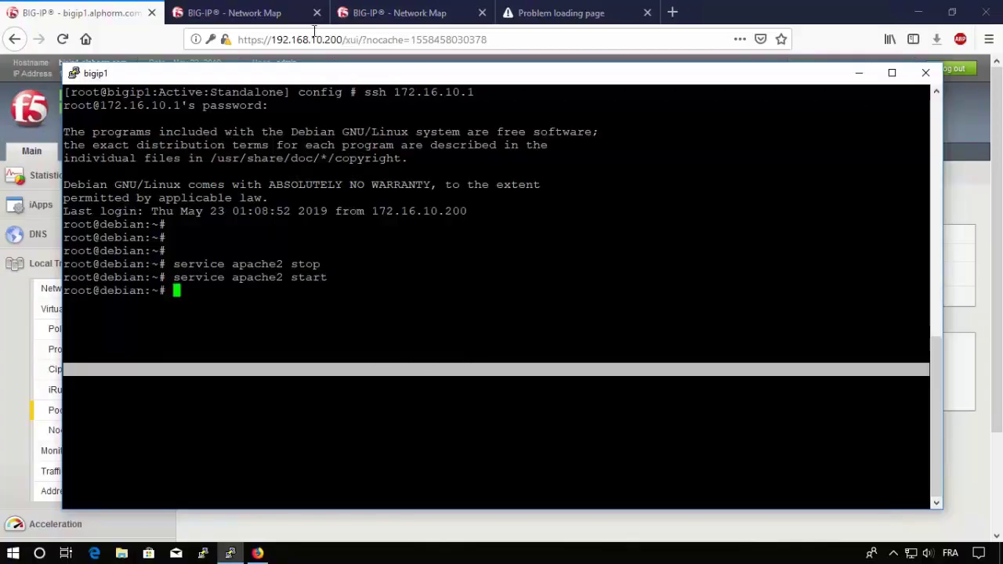
# Step: Recheck the Pool List, where HTTPS_pool is available but HTTP_pool stays offline, and the site still resets
pyautogui.click(109, 19)
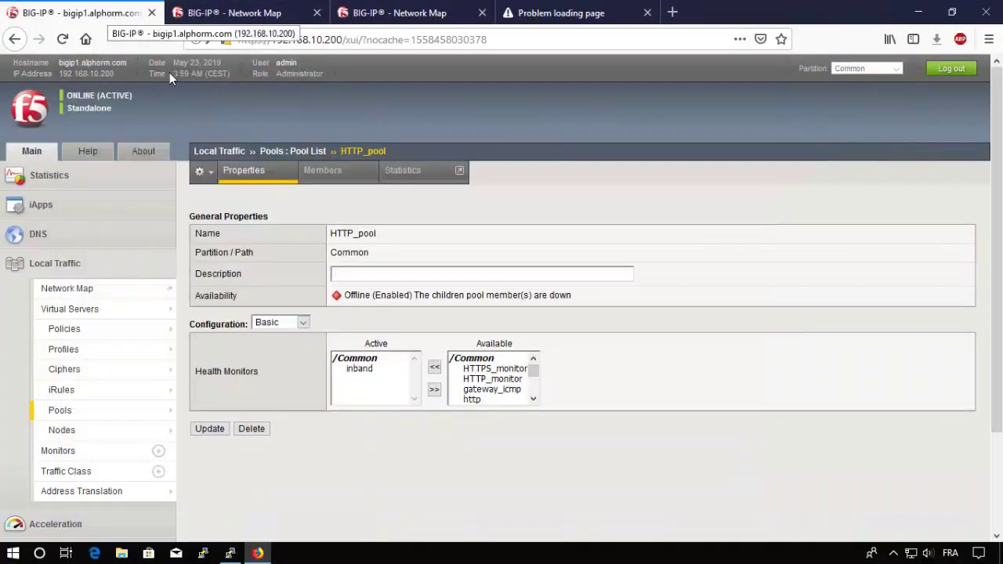
pyautogui.click(282, 153)
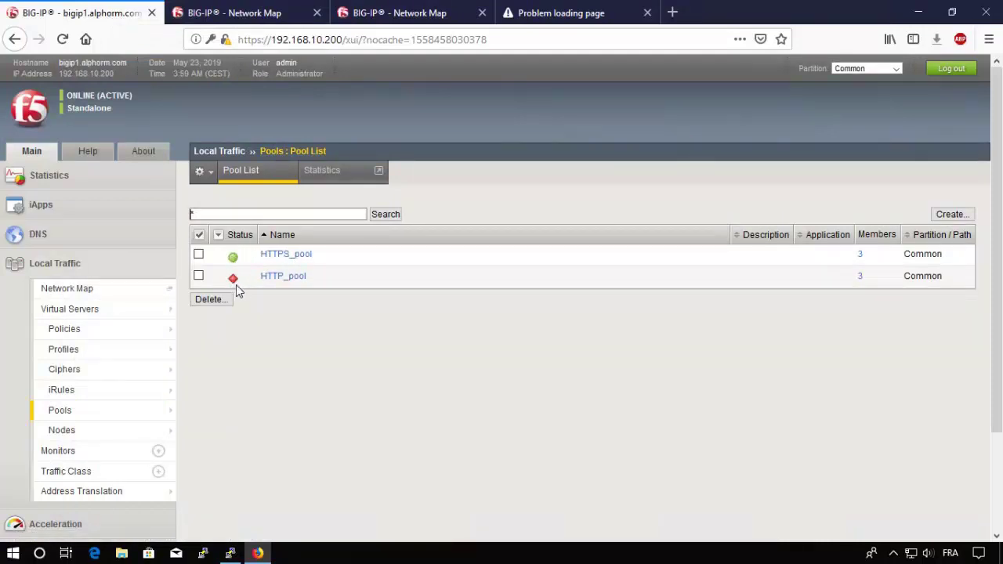
pyautogui.click(564, 11)
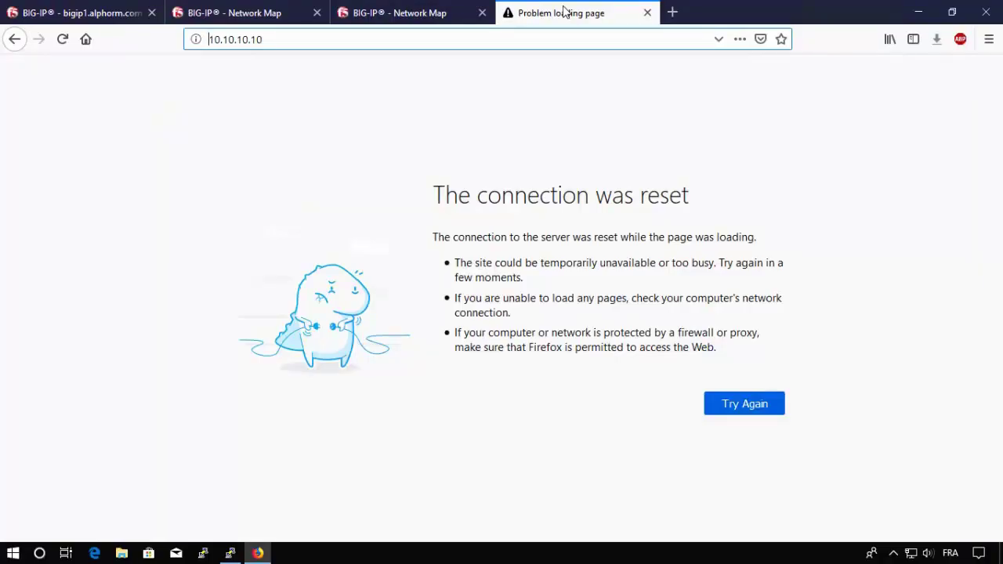
pyautogui.click(85, 15)
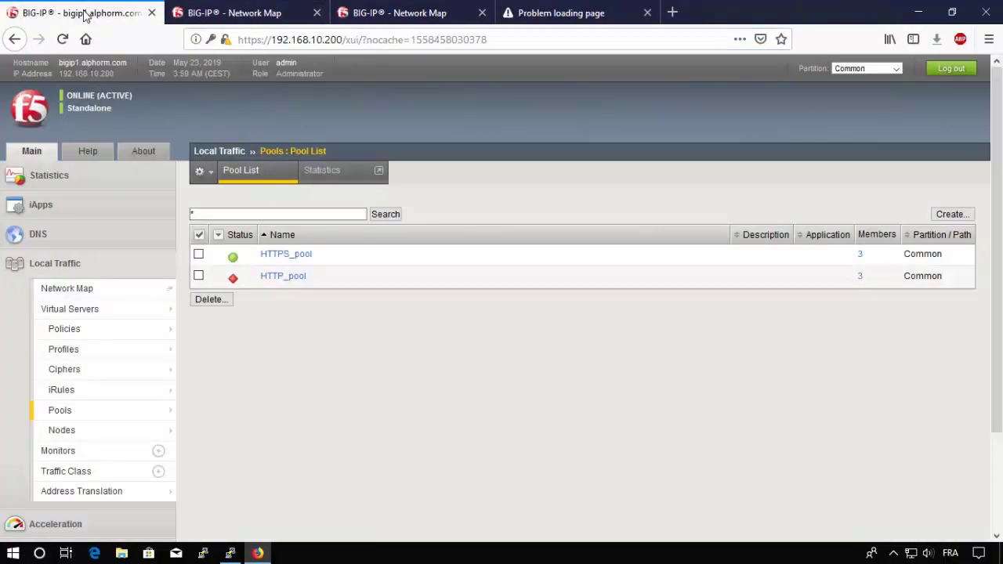
# Step: View the inband monitor's properties: 3 failures, 30-second interval, 300-second retry time
pyautogui.click(56, 453)
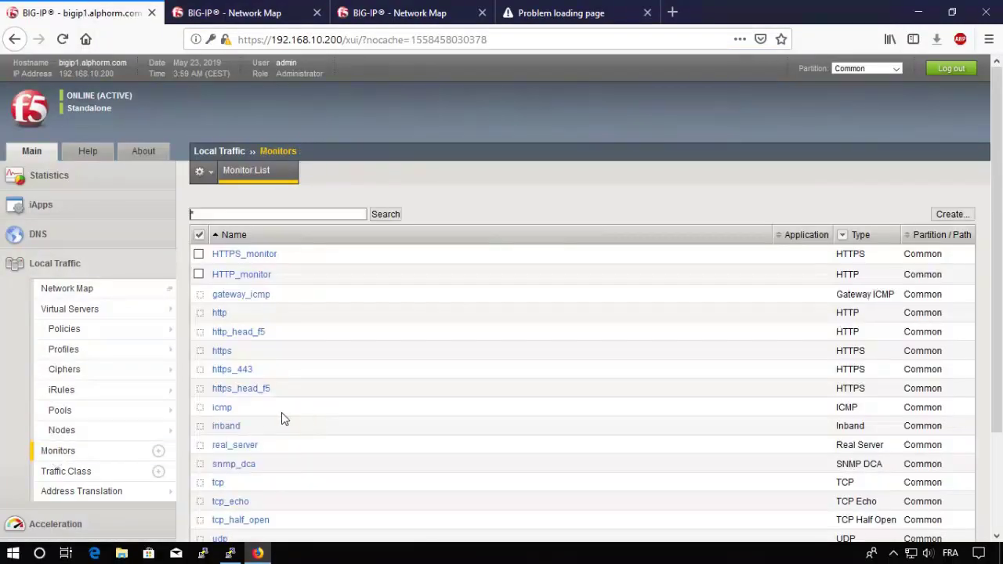
pyautogui.click(232, 429)
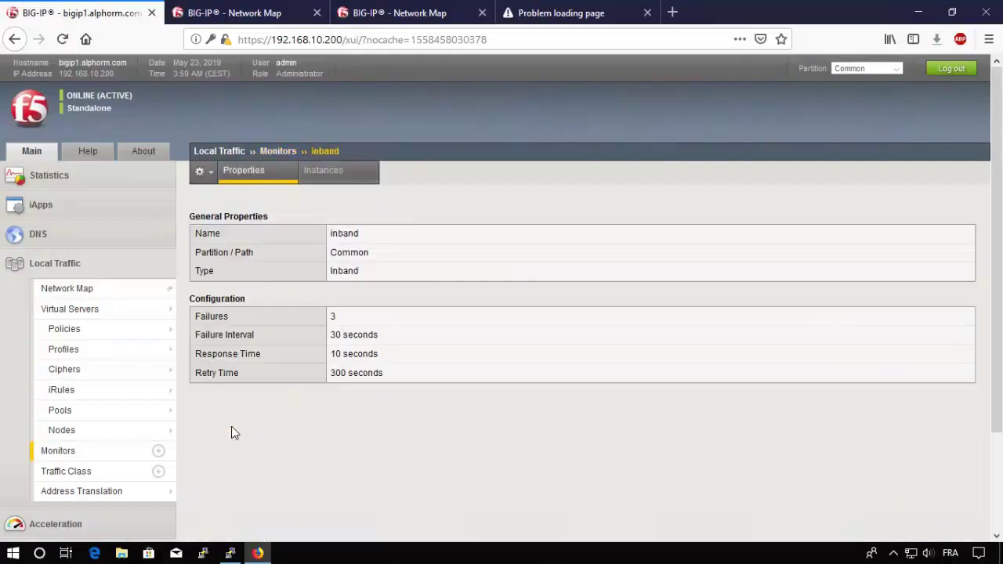
pyautogui.moveTo(403, 374); pyautogui.dragTo(329, 378)
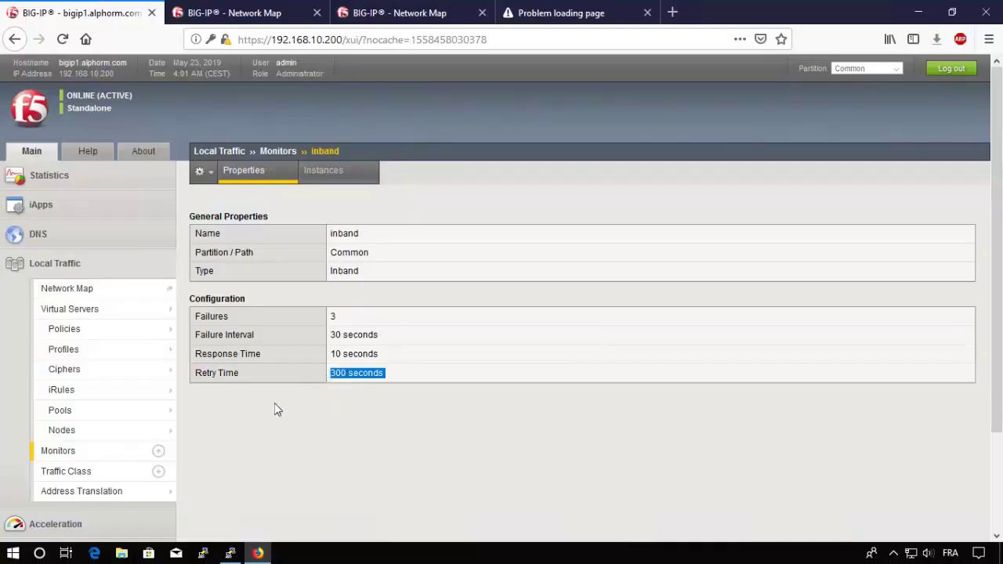
# Step: Preview new-monitor forms for Inband and HTTP types (5-second interval, 16-second timeout) without creating one
pyautogui.click(158, 452)
pyautogui.click(426, 262)
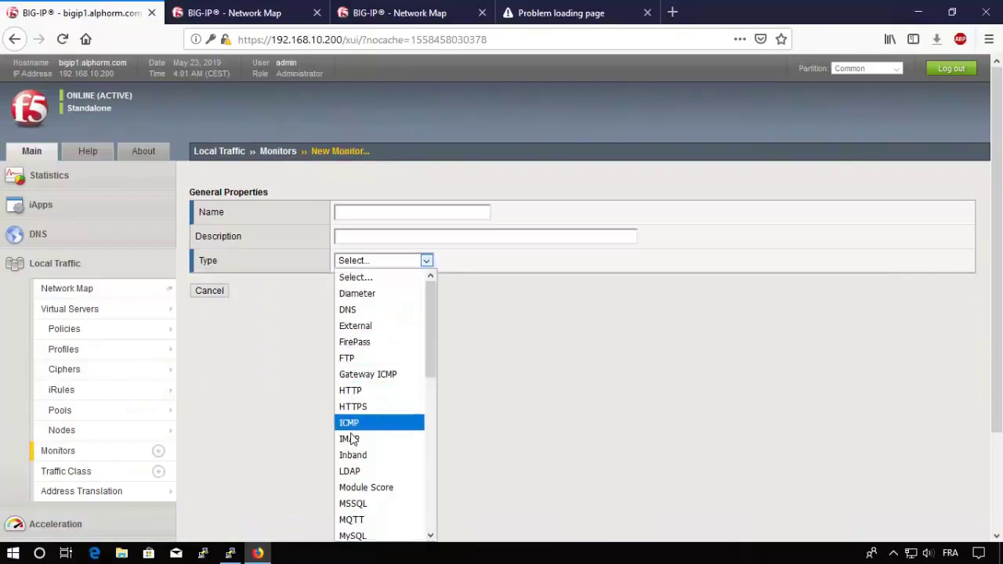
pyautogui.click(346, 453)
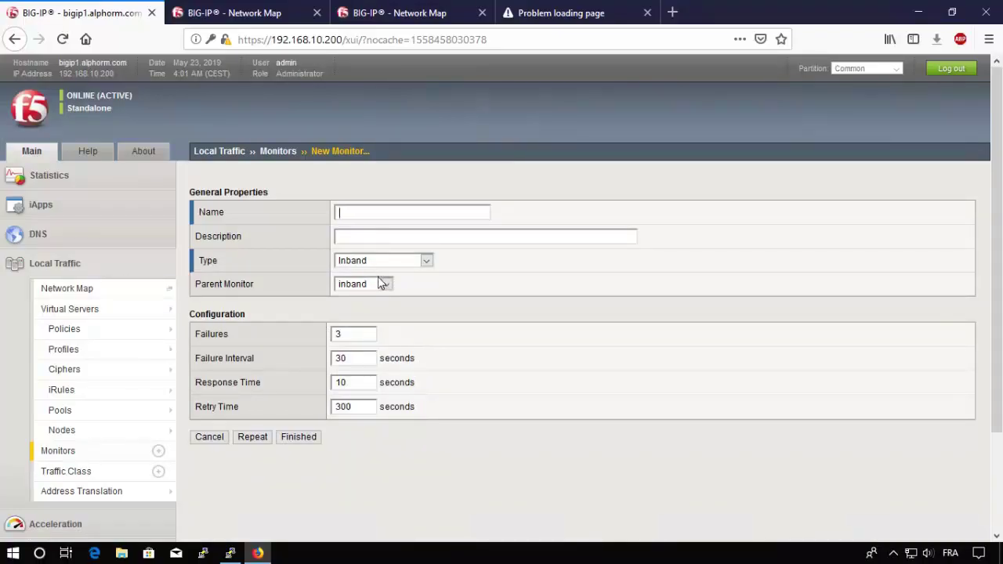
pyautogui.click(425, 261)
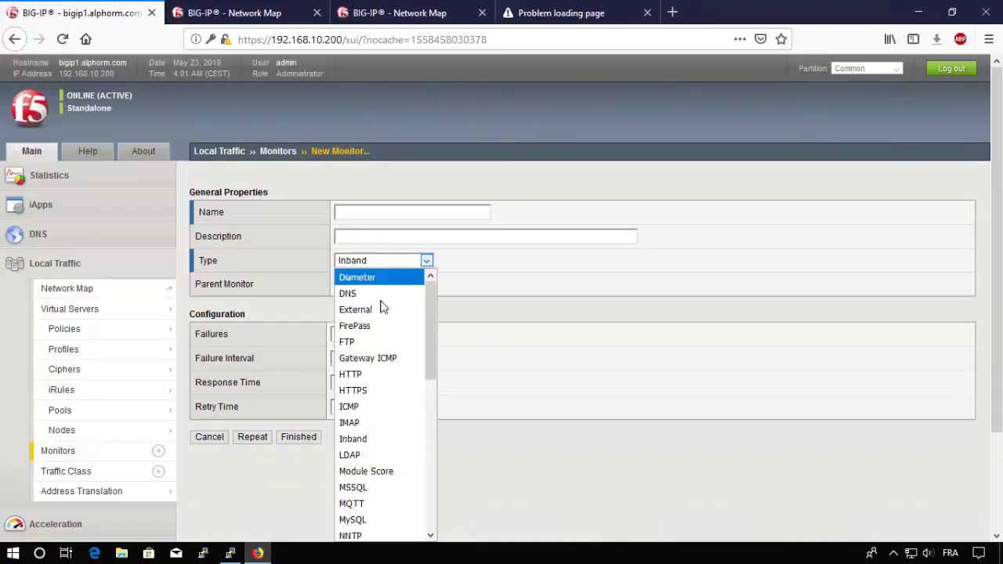
pyautogui.click(358, 377)
pyautogui.scroll(-1, 409, 392)
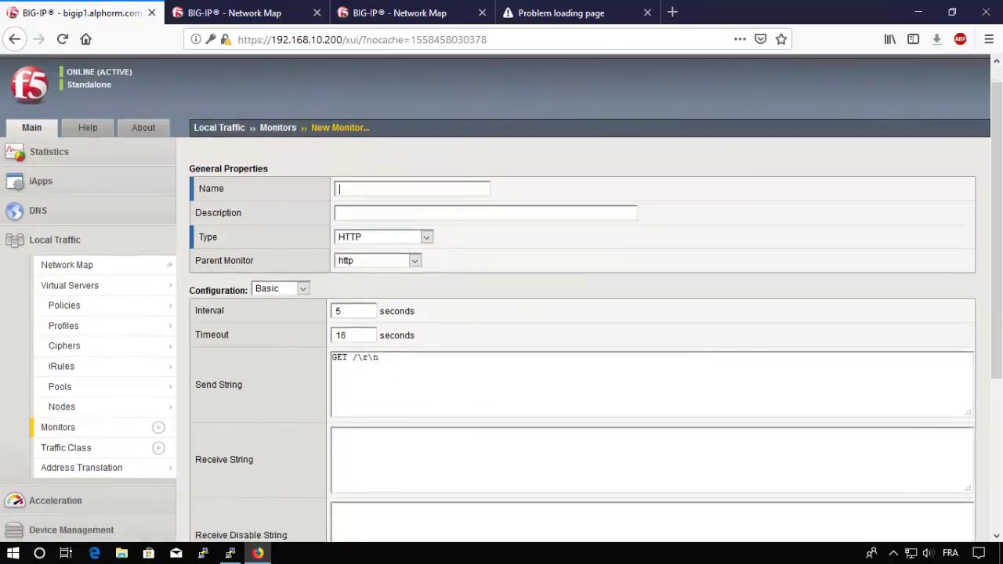
pyautogui.scroll(-4, 146, 532)
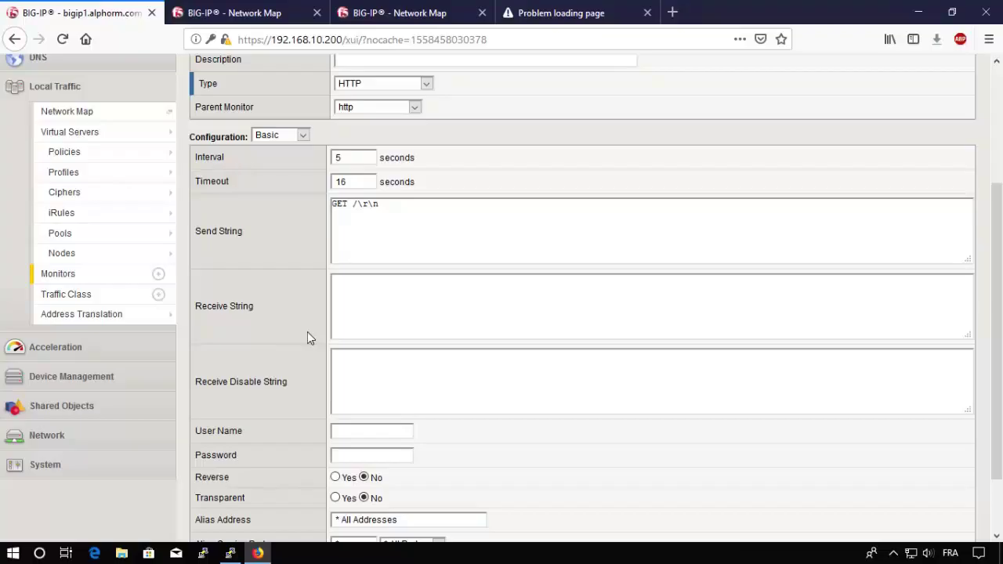
pyautogui.moveTo(74, 237)
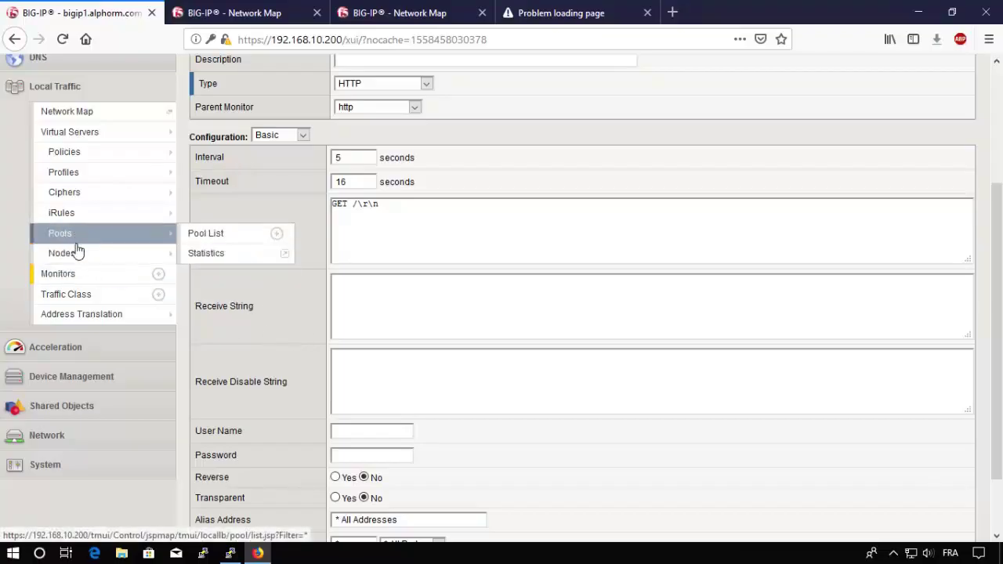
pyautogui.click(86, 275)
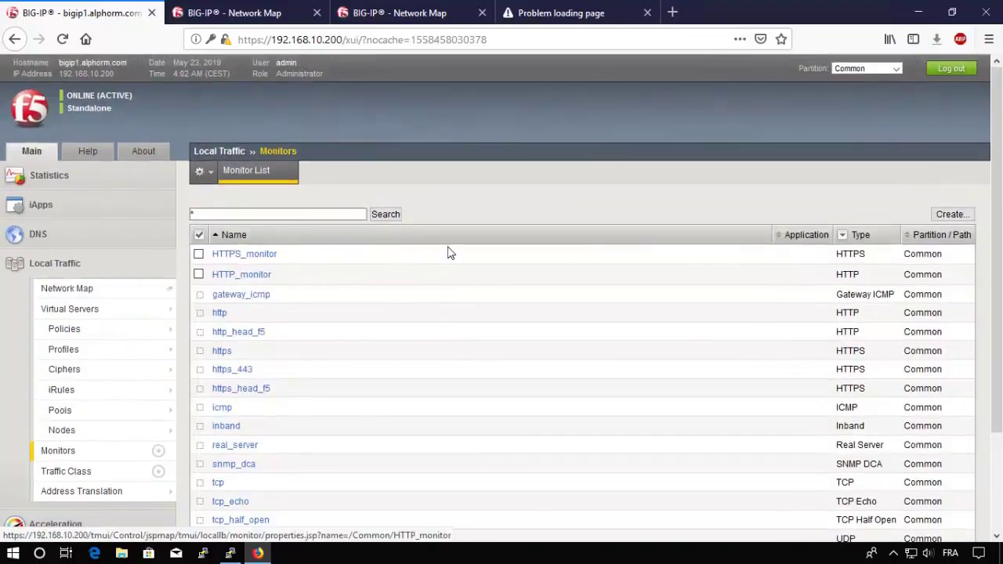
# Step: Create an Inband monitor named Passive_monitor with Retry Time 0 seconds
pyautogui.click(952, 214)
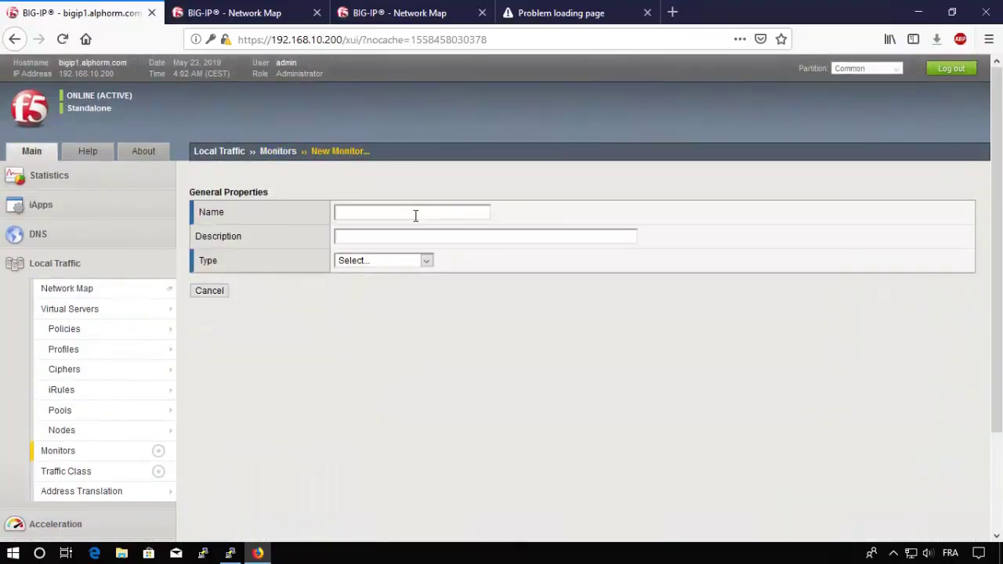
pyautogui.write('Passive')
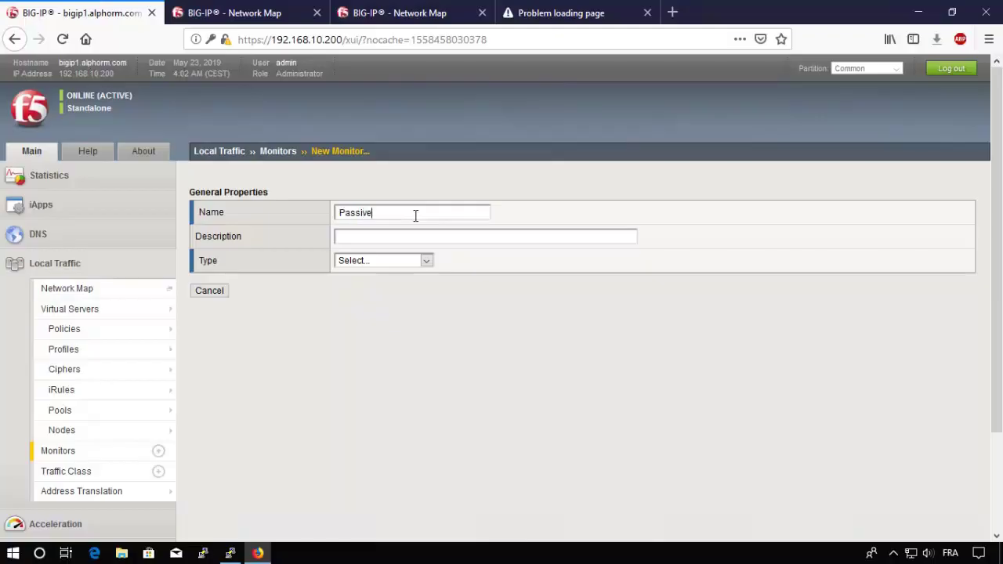
pyautogui.write('_monitor')
pyautogui.click(384, 261)
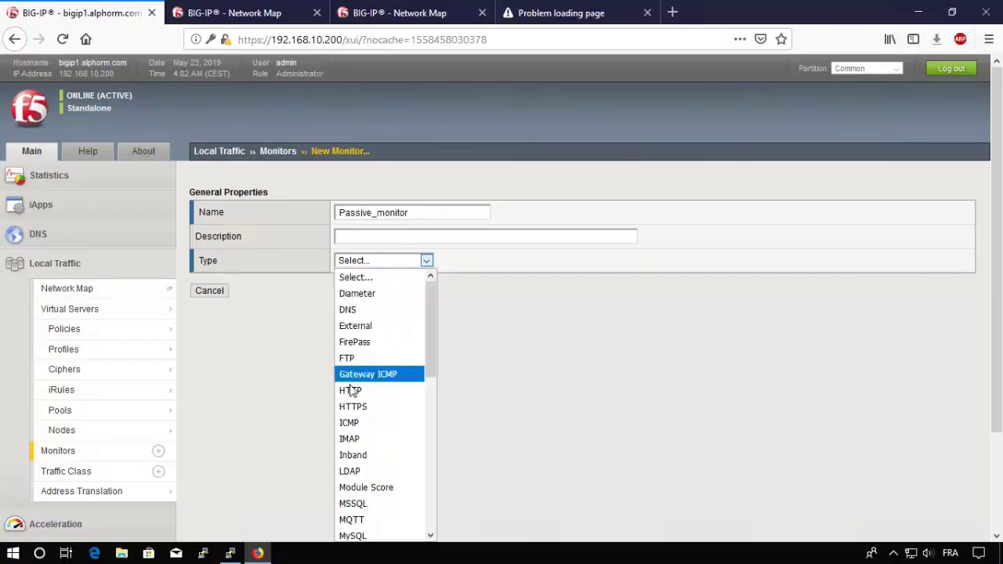
pyautogui.click(355, 456)
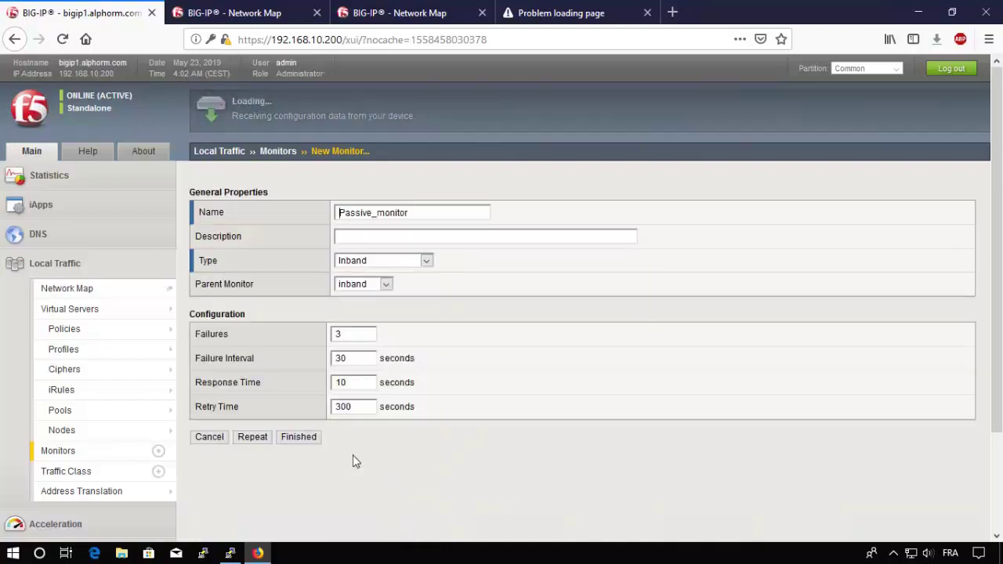
pyautogui.doubleClick(358, 413)
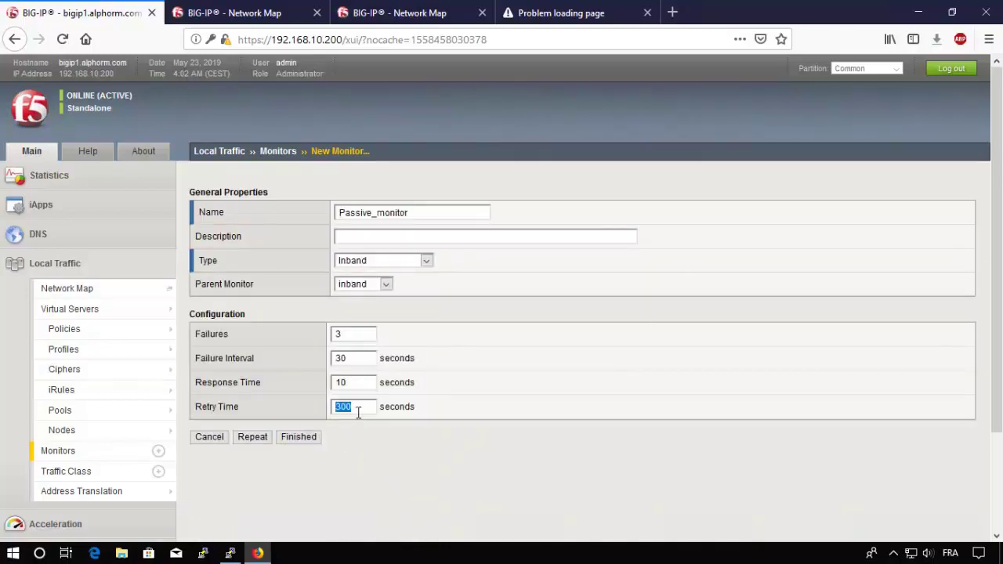
pyautogui.write('0')
pyautogui.click(296, 437)
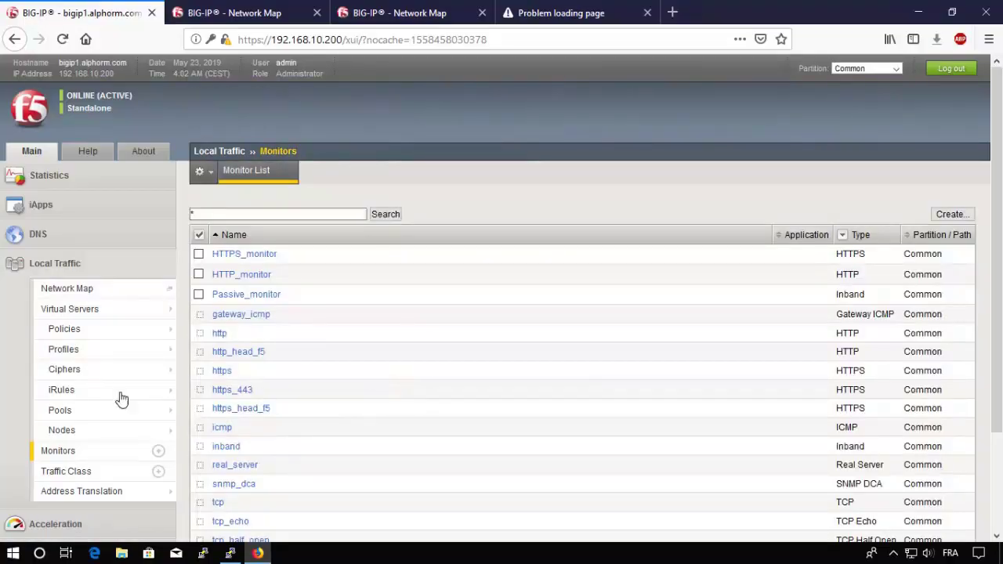
# Step: Open HTTP_pool and remove inband from its active health monitors
pyautogui.click(69, 415)
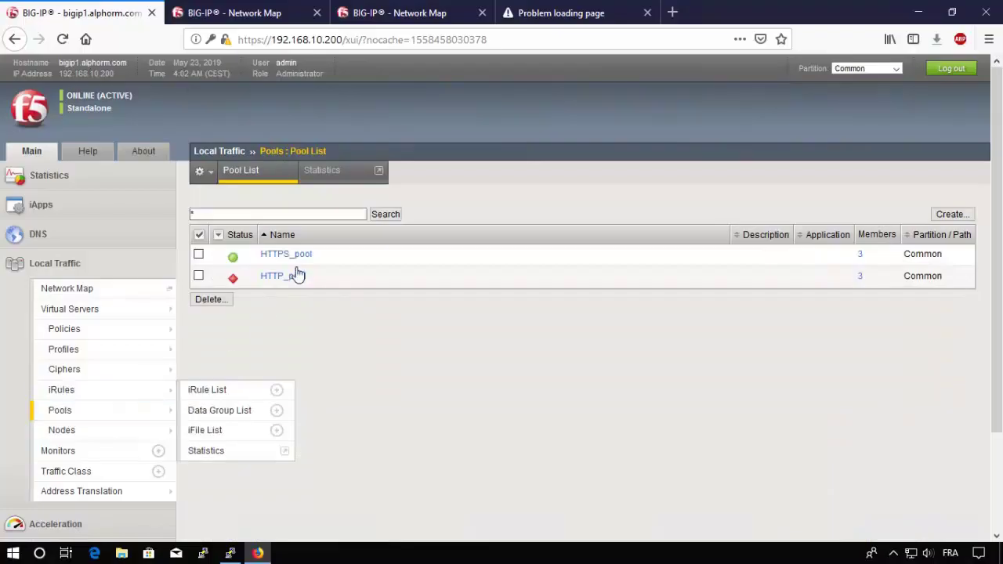
pyautogui.click(291, 276)
pyautogui.click(367, 369)
pyautogui.click(434, 390)
pyautogui.moveTo(531, 386); pyautogui.dragTo(533, 367)
# Step: Add Passive_monitor and HTTP_monitor as the pool's active monitors and save the pool
pyautogui.click(463, 388)
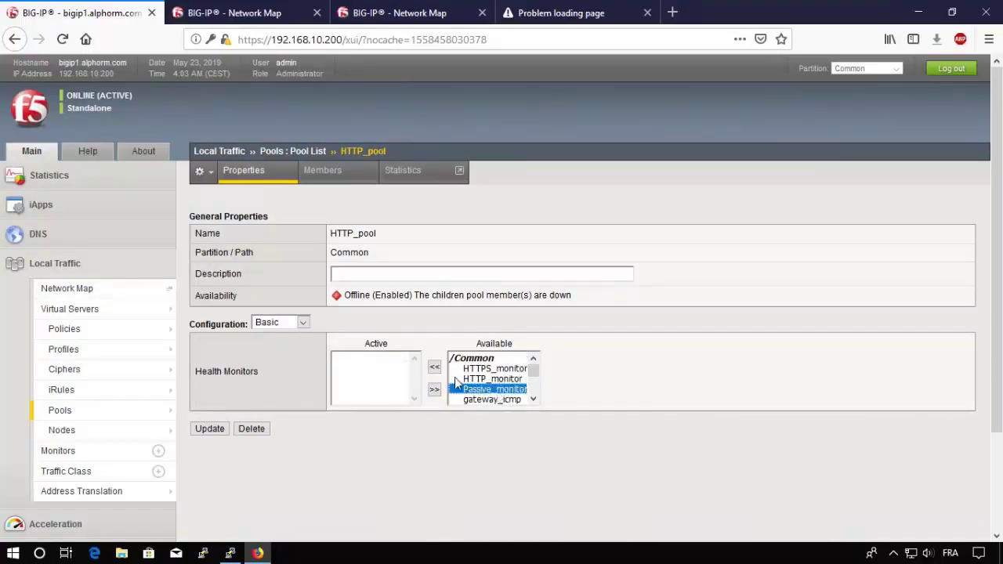
pyautogui.click(436, 369)
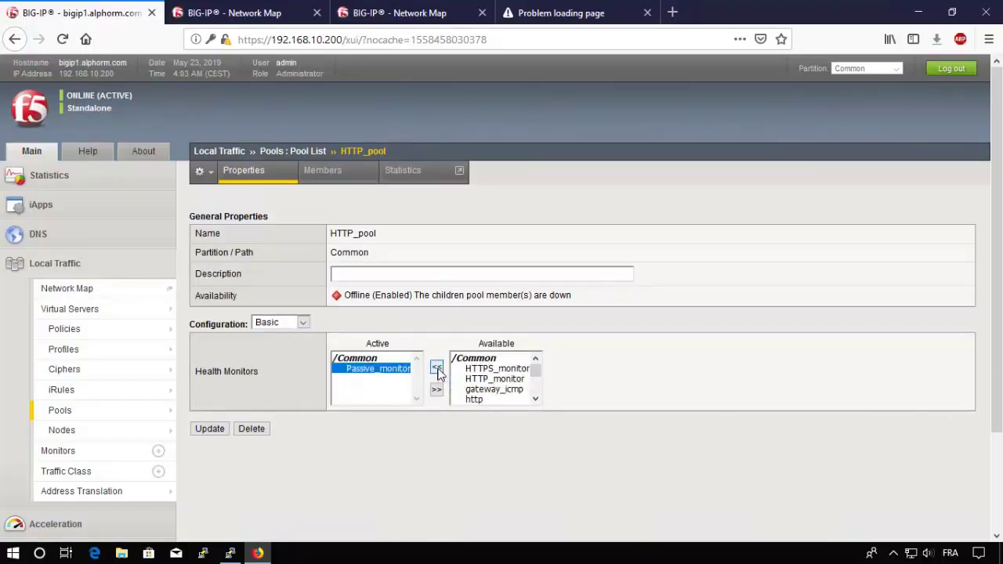
pyautogui.click(471, 379)
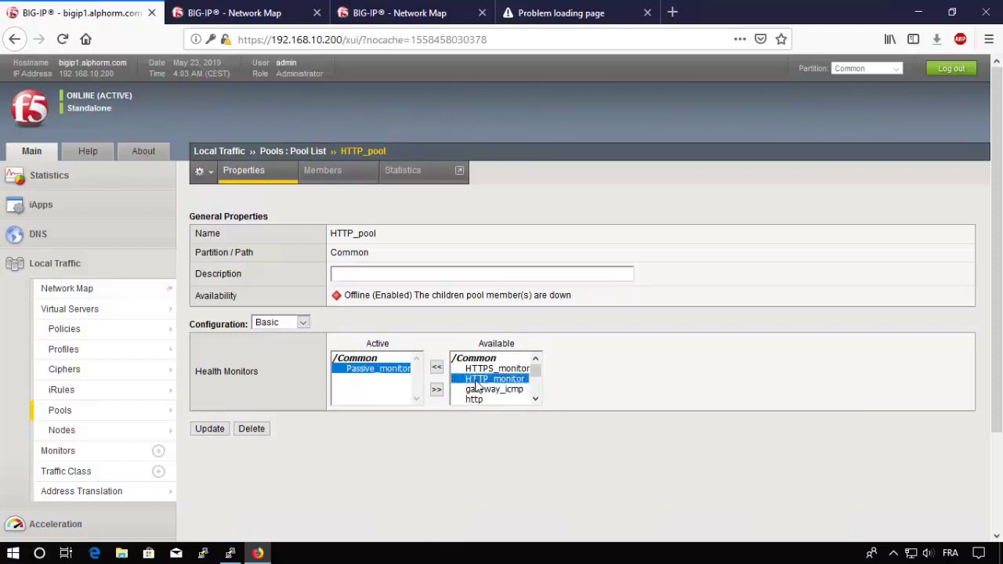
pyautogui.click(437, 369)
pyautogui.click(360, 370)
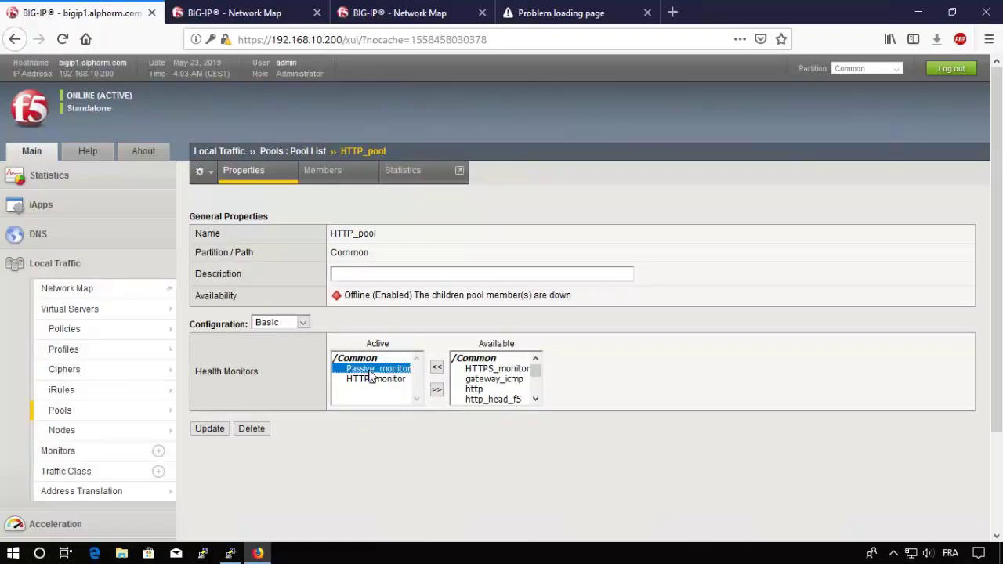
pyautogui.click(363, 381)
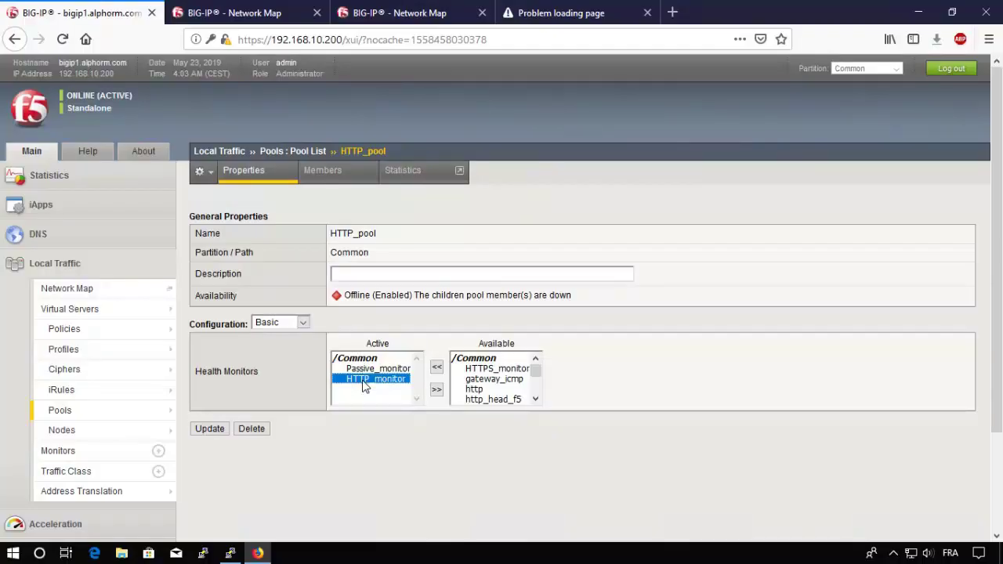
pyautogui.click(217, 428)
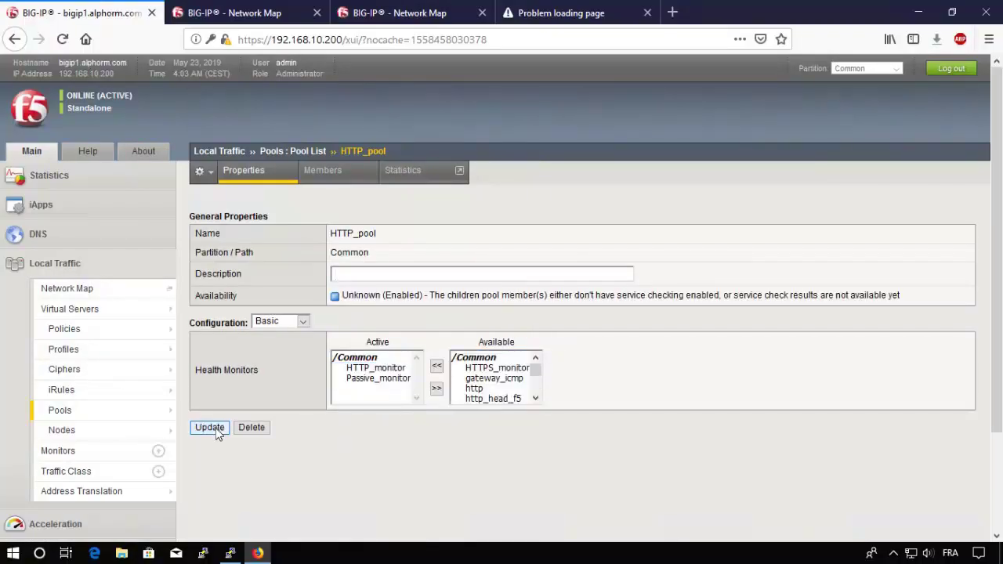
pyautogui.click(61, 452)
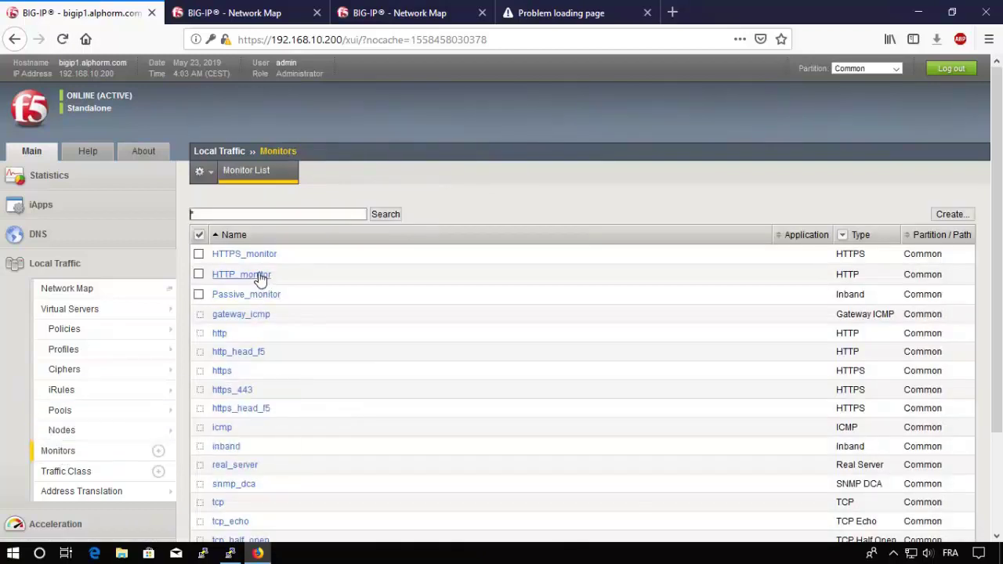
# Step: Open HTTP_monitor and switch its configuration view to Advanced
pyautogui.click(259, 275)
pyautogui.scroll(-2, 261, 278)
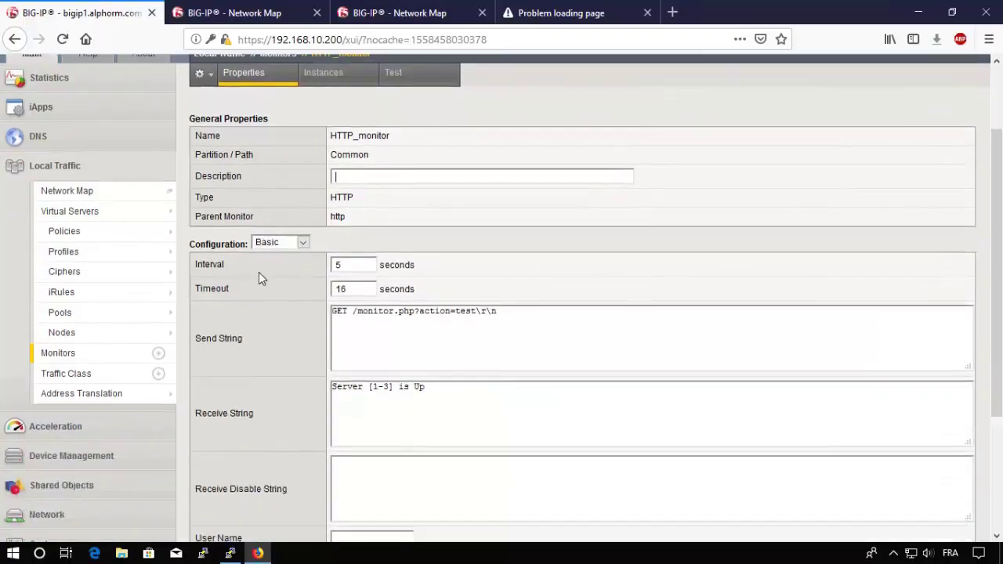
pyautogui.scroll(-4, 258, 271)
pyautogui.scroll(3, 281, 231)
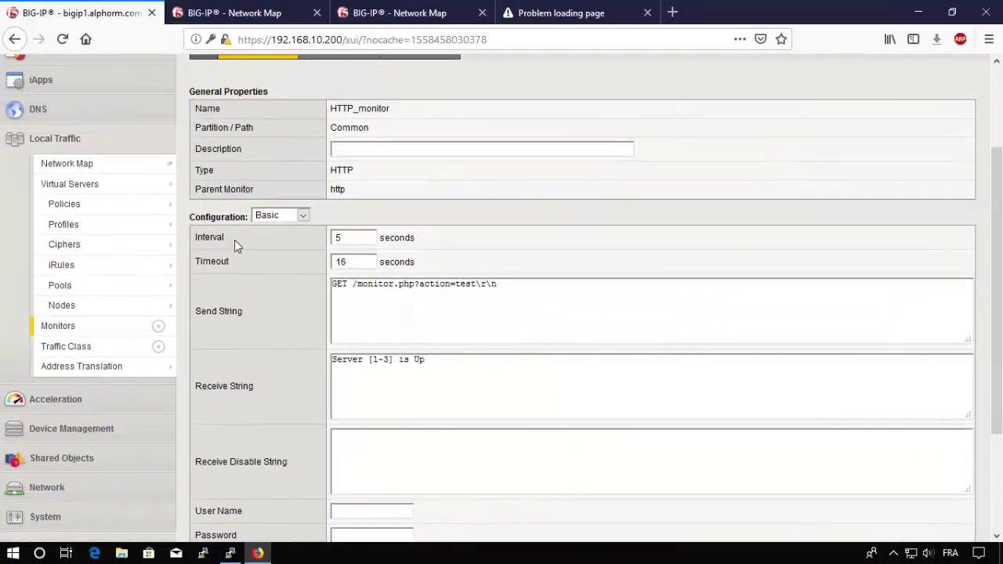
pyautogui.click(300, 216)
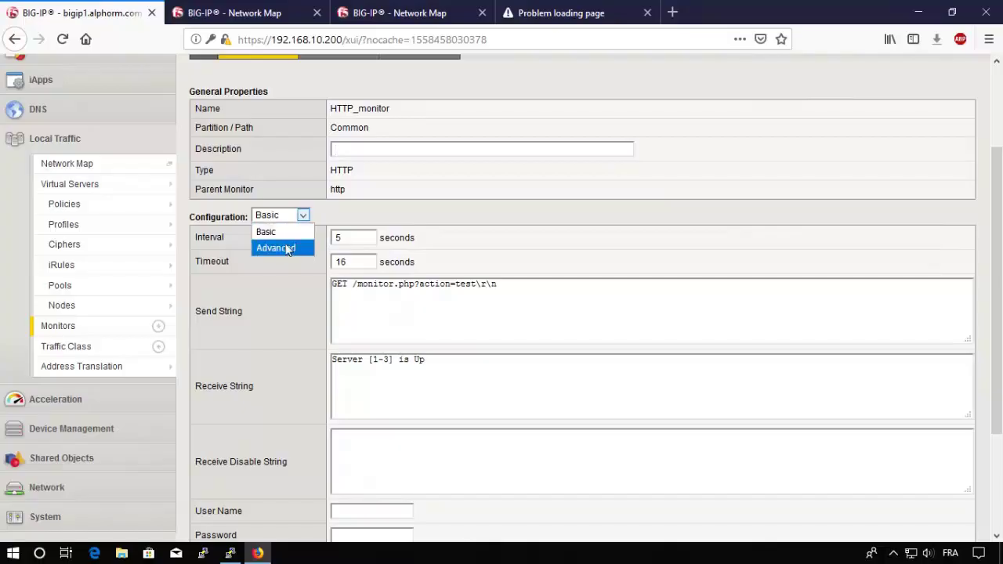
pyautogui.click(283, 247)
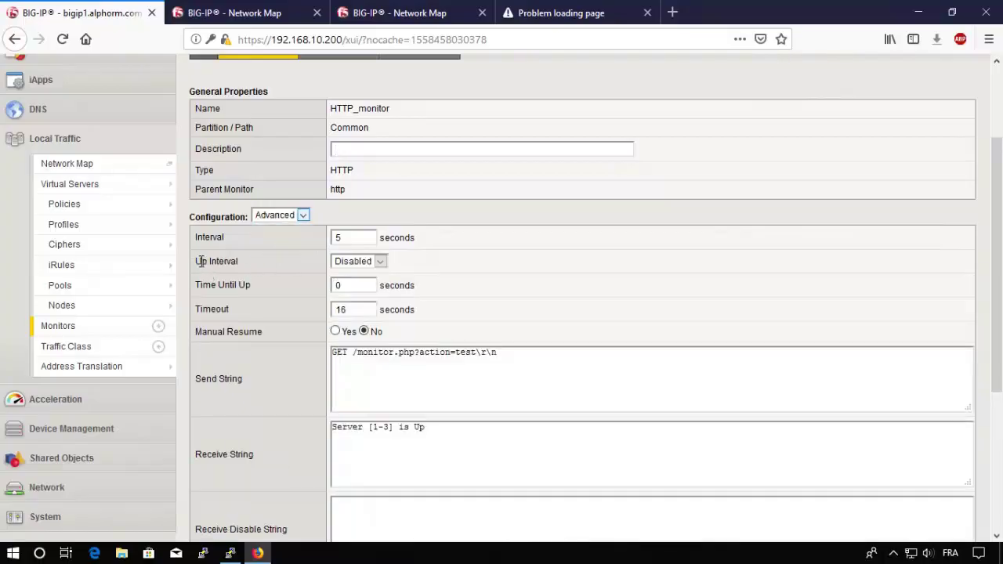
# Step: Enable the Up Interval and set it to 60 seconds
pyautogui.moveTo(196, 263); pyautogui.dragTo(240, 263)
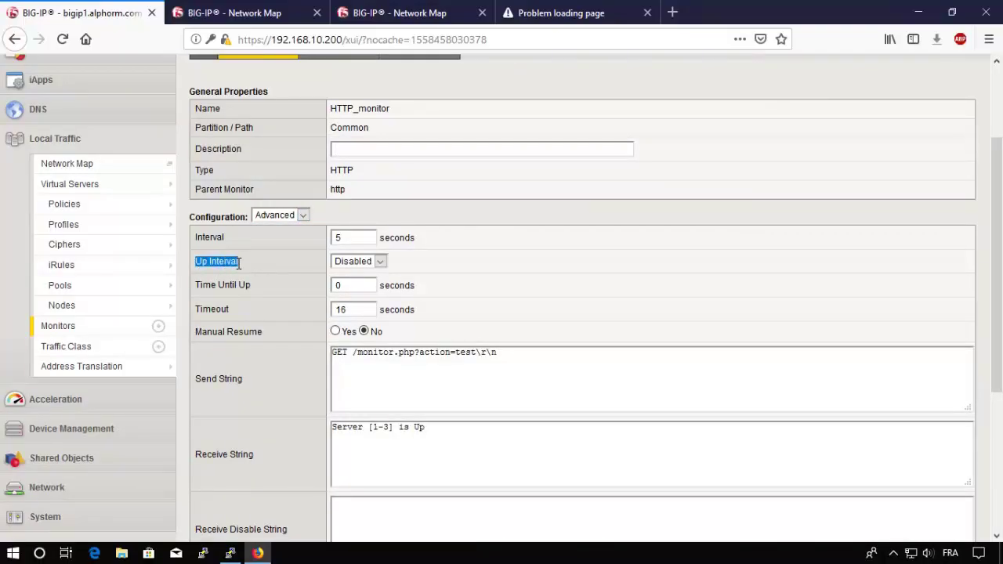
pyautogui.click(380, 265)
pyautogui.click(354, 296)
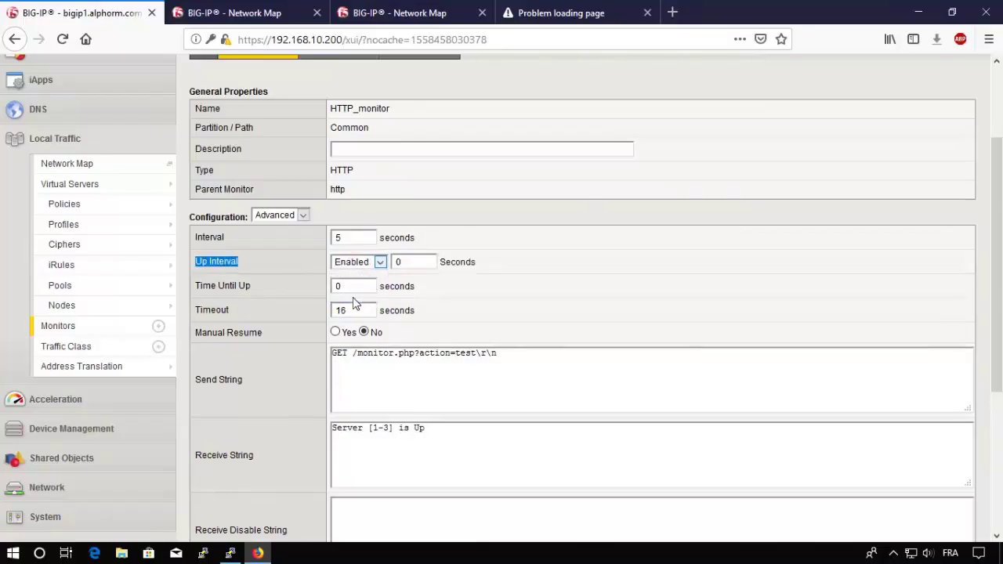
pyautogui.click(404, 262)
pyautogui.doubleClick(412, 262)
pyautogui.write('30')
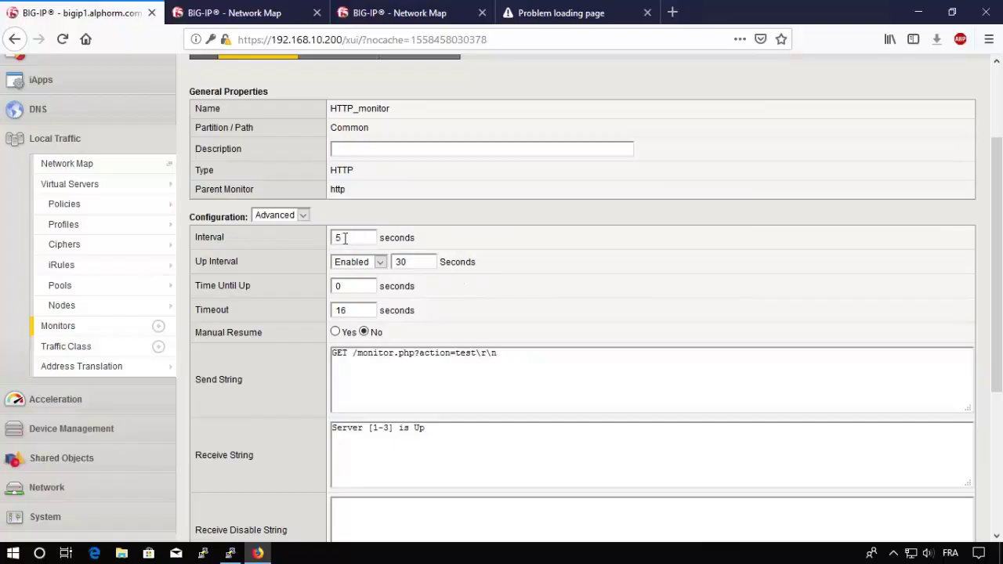
pyautogui.click(365, 309)
pyautogui.click(424, 262)
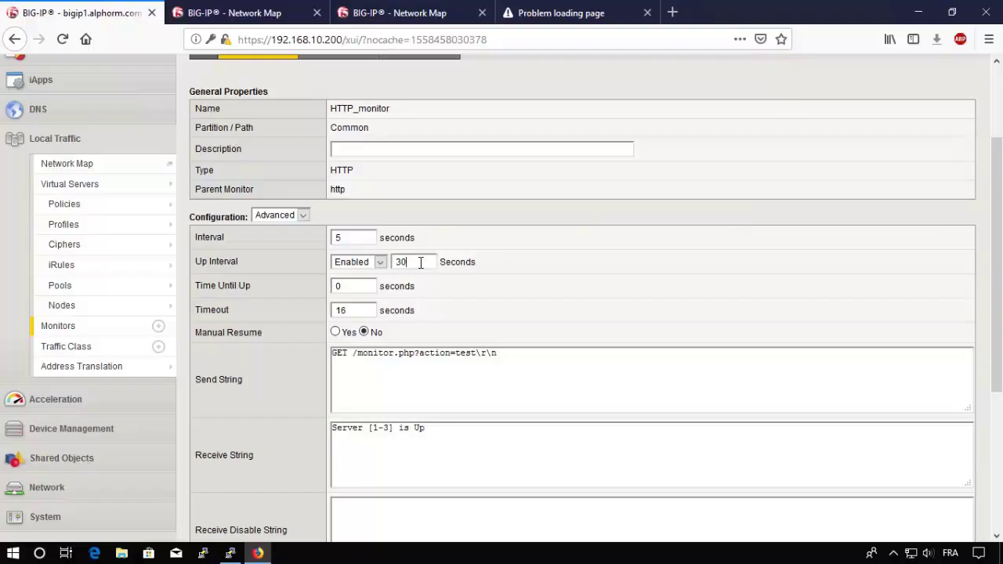
pyautogui.click(421, 263)
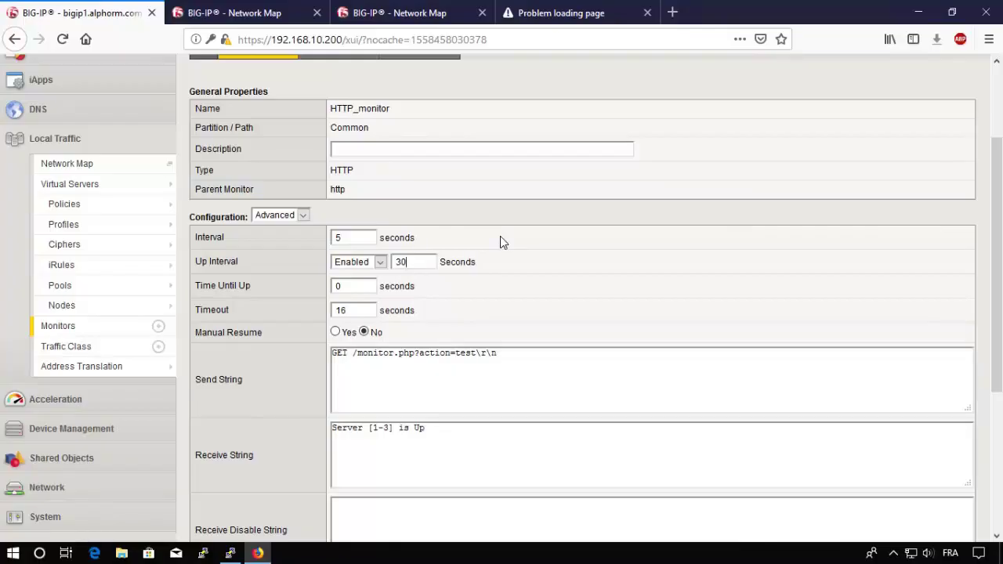
pyautogui.doubleClick(419, 262)
pyautogui.write('60')
pyautogui.click(352, 238)
# Step: Save the updated HTTP_monitor settings
pyautogui.scroll(-5, 348, 237)
pyautogui.click(209, 520)
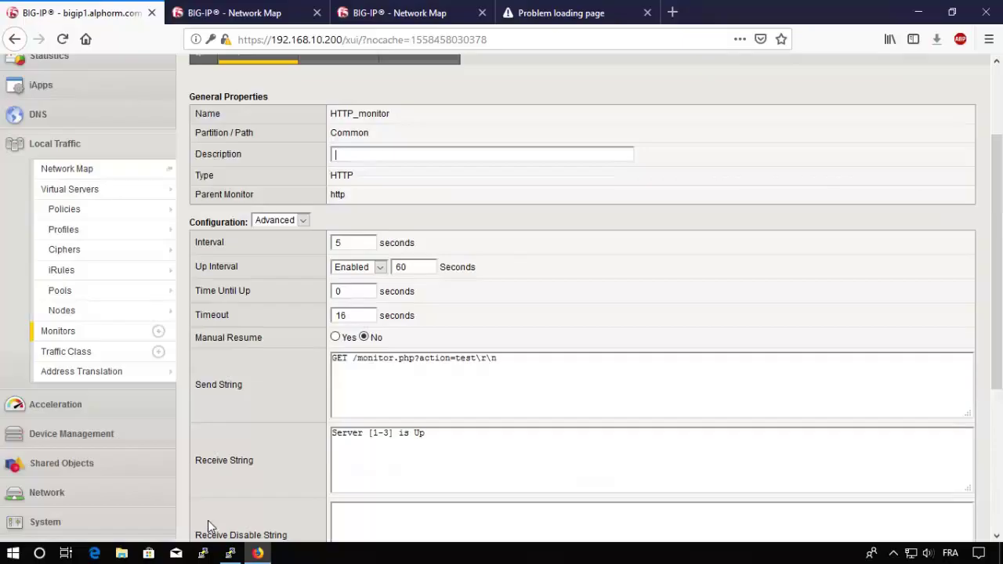
pyautogui.click(69, 297)
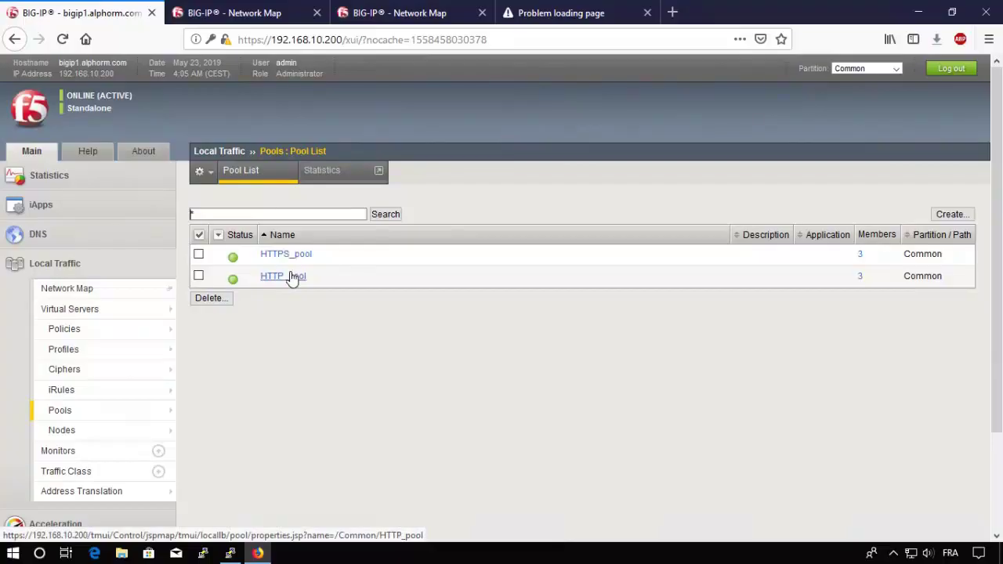
# Step: Rerun 'service apache2 stop' on 172.16.10.1 in PuTTY
pyautogui.click(286, 276)
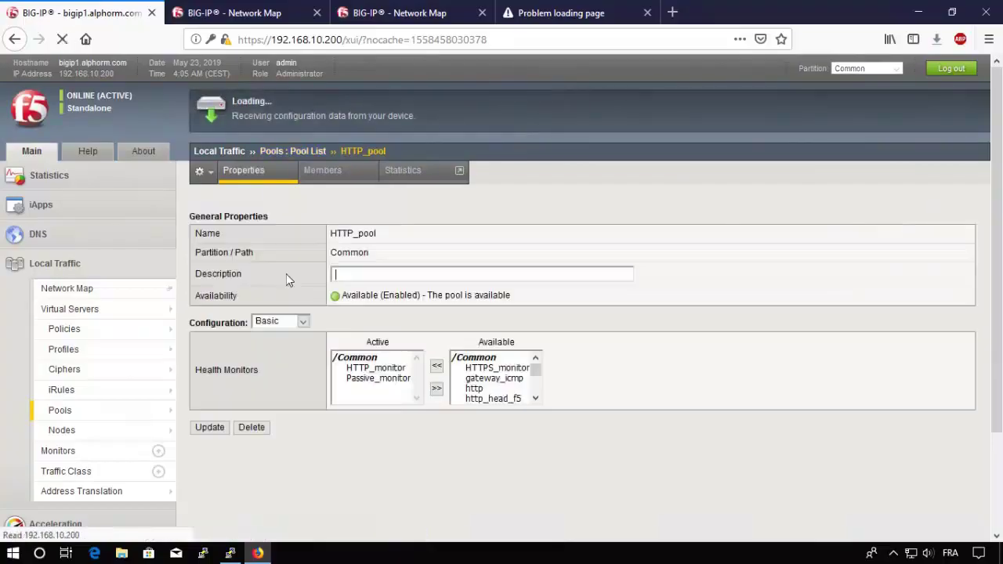
pyautogui.click(304, 152)
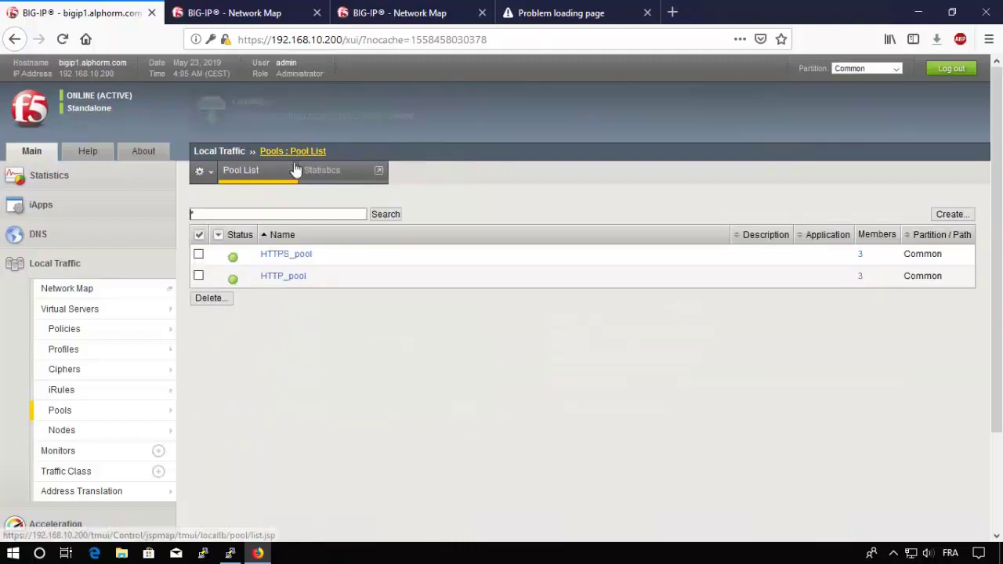
pyautogui.click(229, 553)
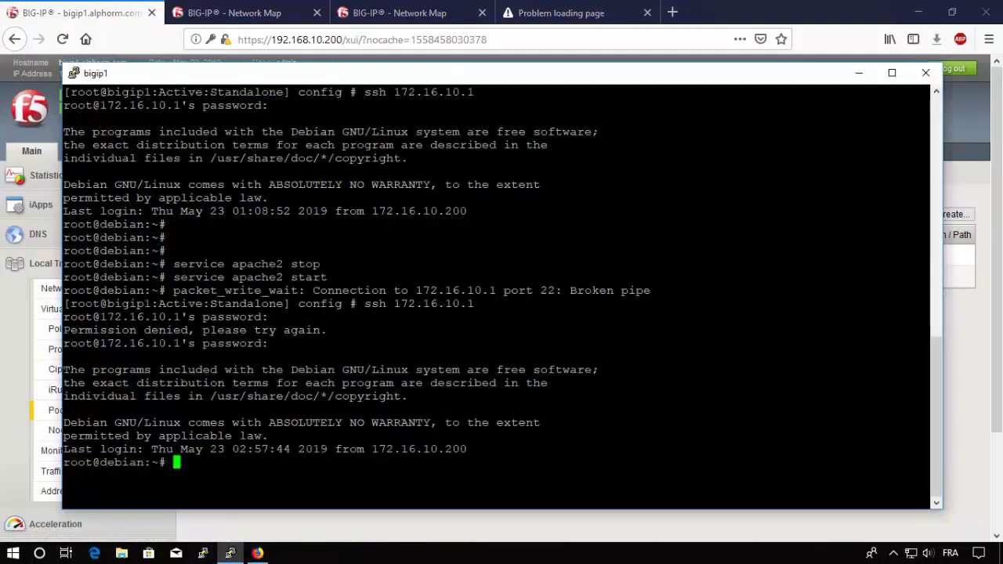
pyautogui.press('Up')
pyautogui.press('Up')
pyautogui.press('Return')
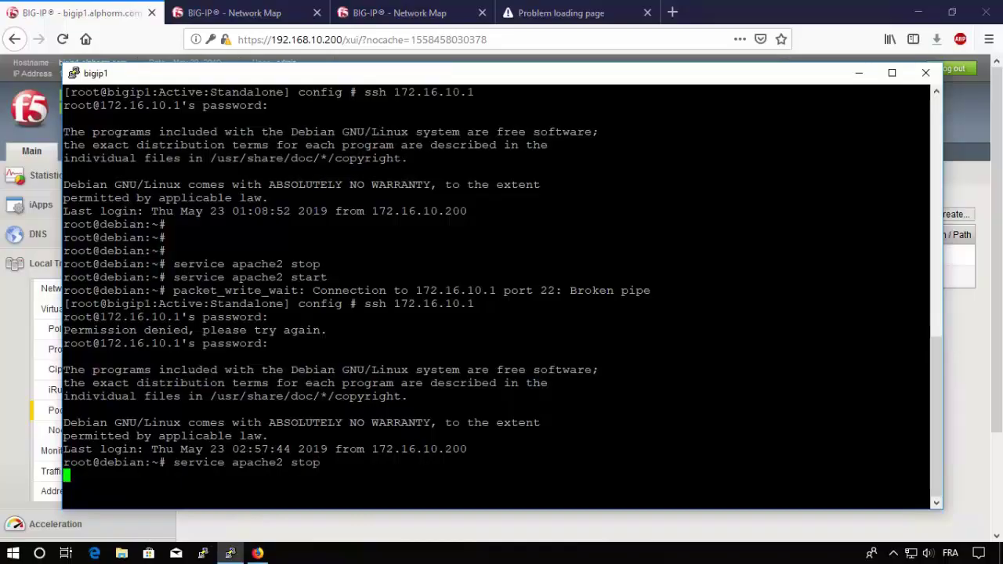
# Step: Return to Firefox and refresh the BIG-IP pool list
pyautogui.hotkey('alt', 'Tab')
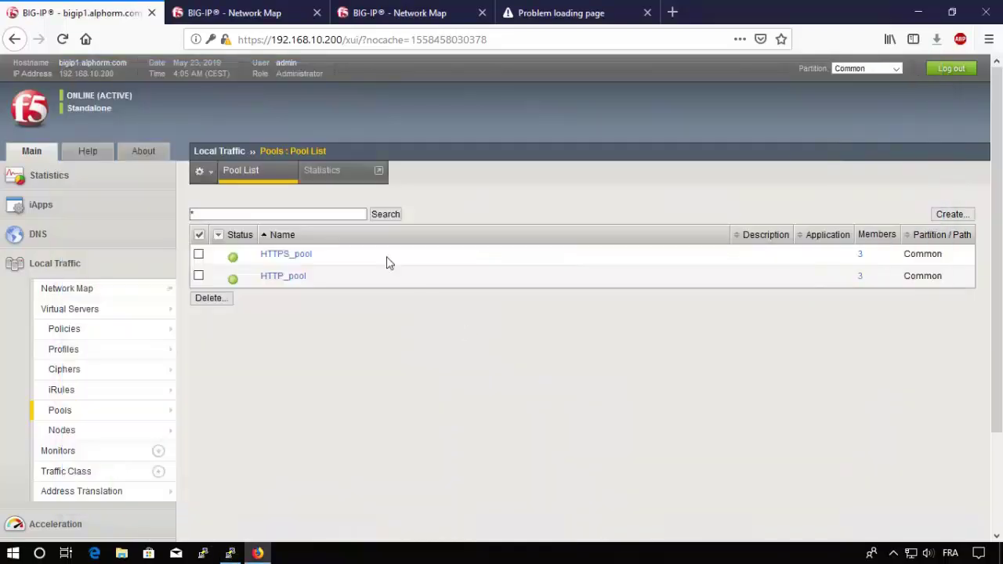
pyautogui.click(248, 178)
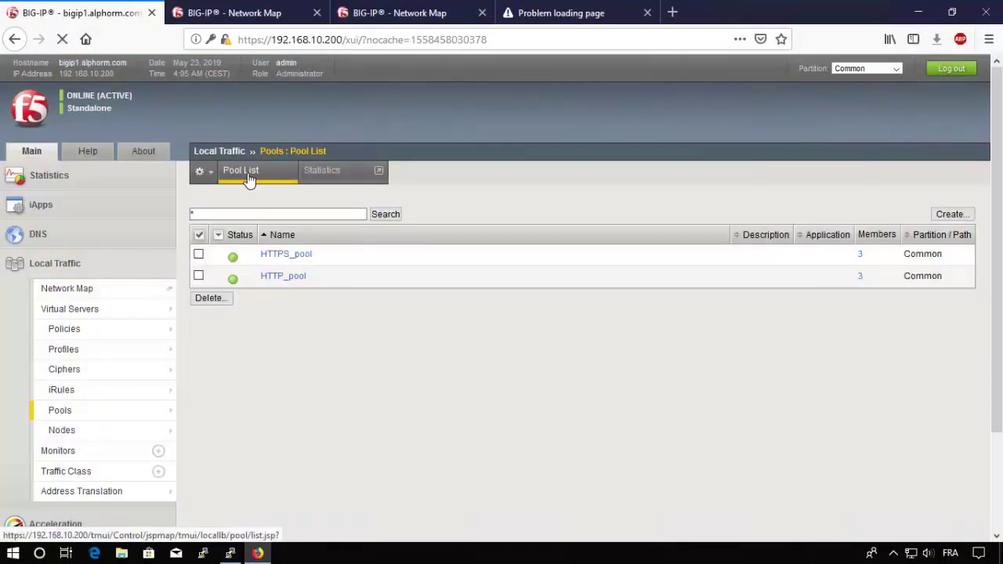
pyautogui.click(560, 10)
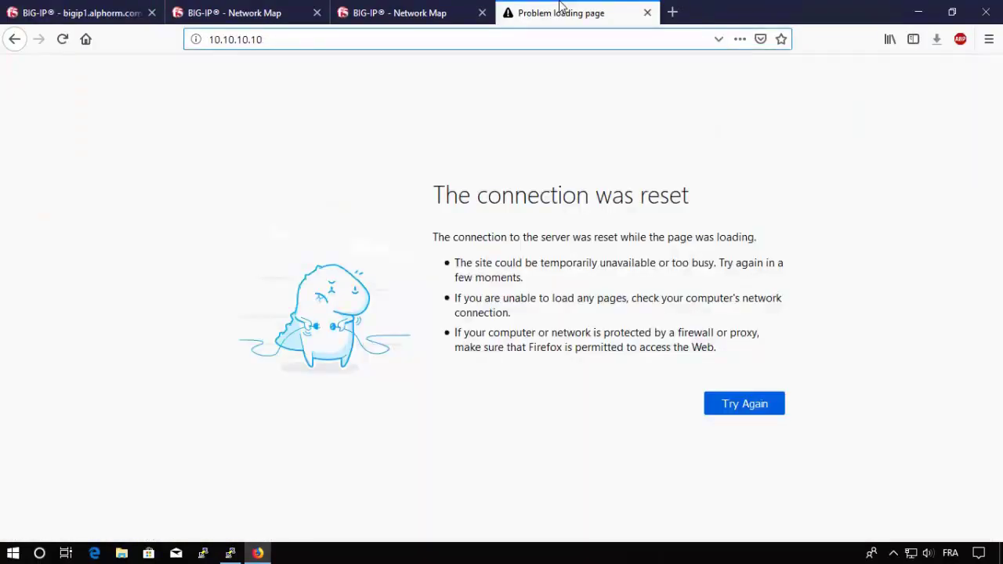
# Step: Confirm 10.10.10.10 gives a connection reset and the refreshed pool list shows both pools offline
pyautogui.hotkey('ctrl', 'Tab')
pyautogui.click(253, 171)
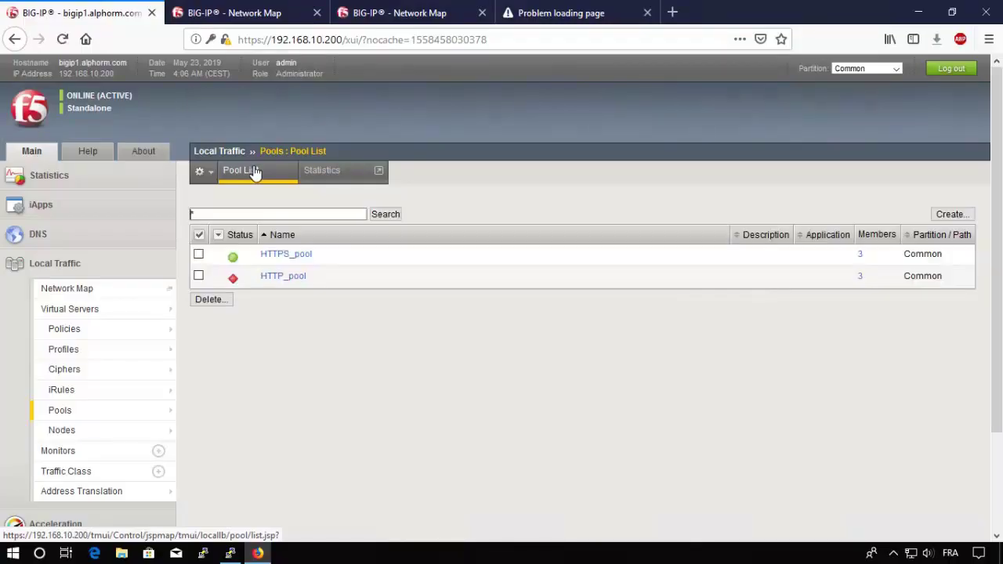
pyautogui.click(572, 14)
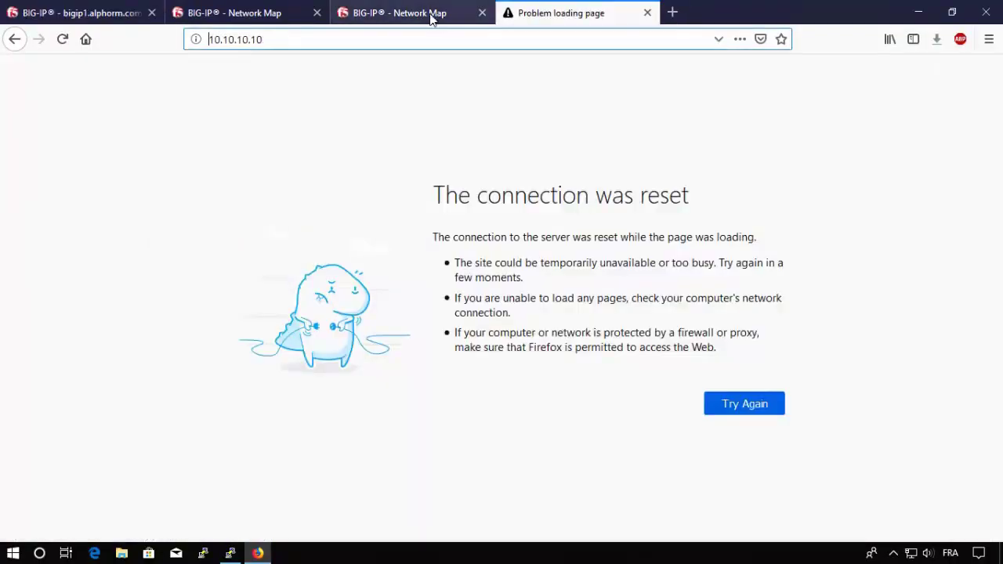
pyautogui.click(155, 24)
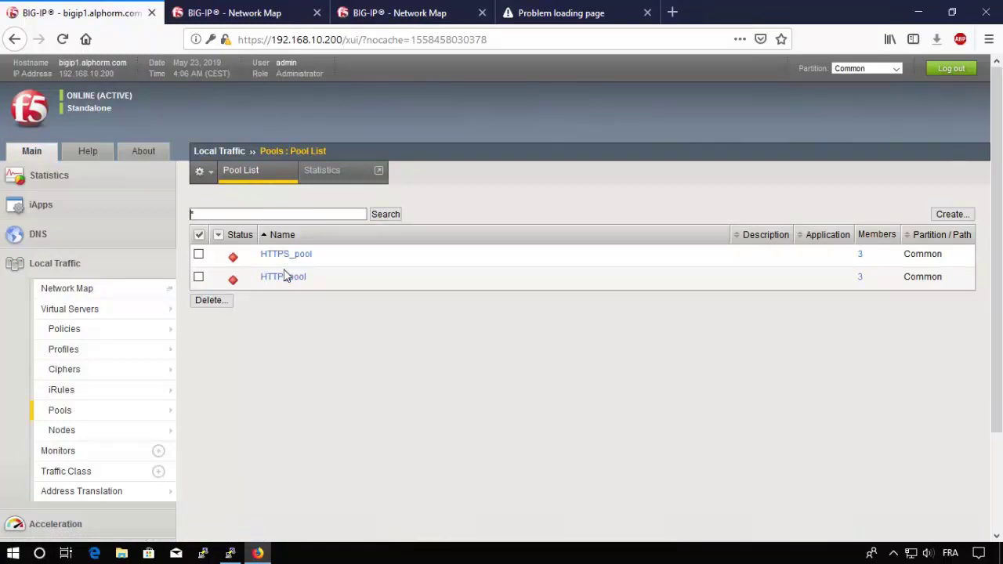
# Step: Edit the command to 'service apache2 start', run it, and refresh the BIG-IP pool list twice
pyautogui.click(229, 553)
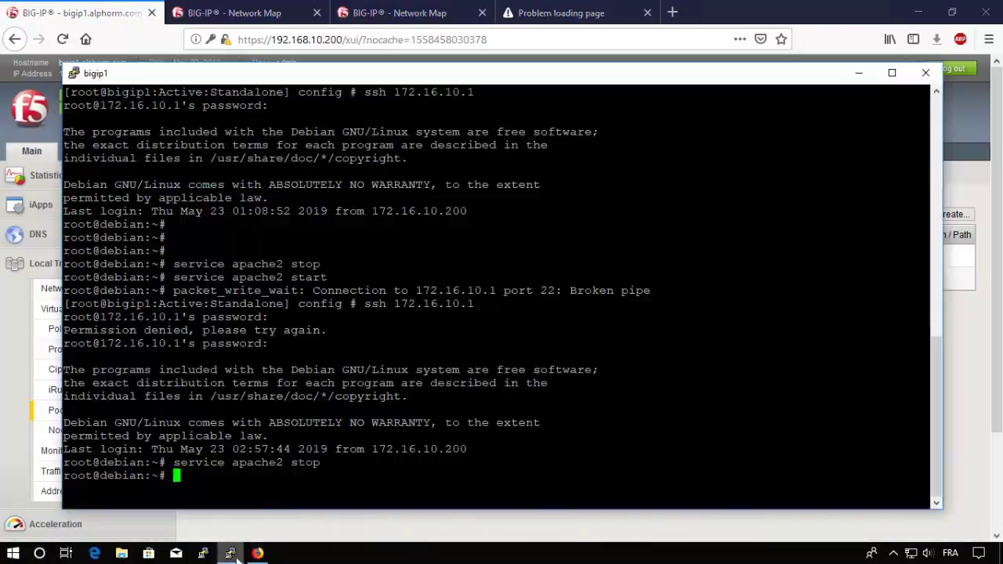
pyautogui.press('BackSpace')
pyautogui.press('BackSpace')
pyautogui.write('art')
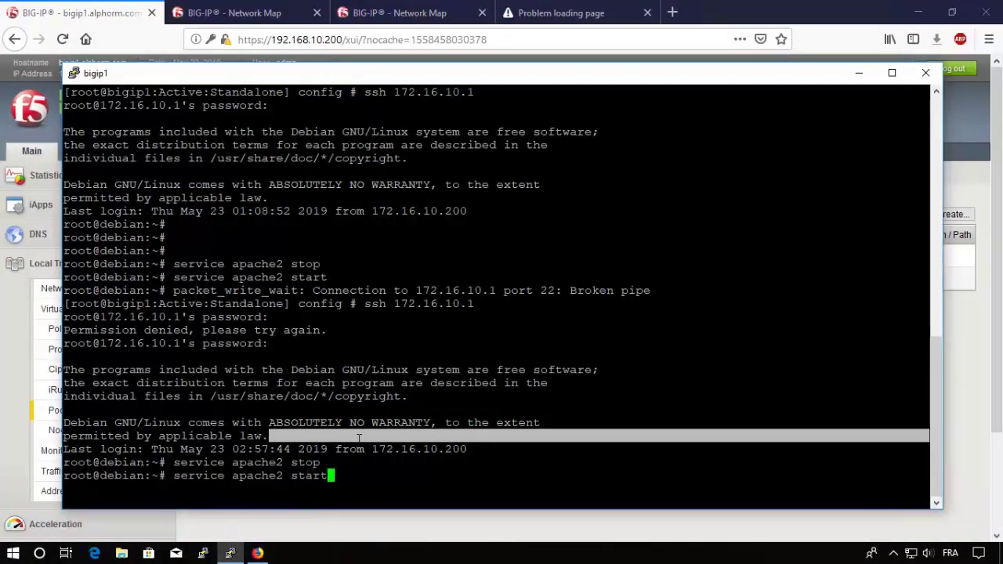
pyautogui.press('Return')
pyautogui.hotkey('alt', 'Tab')
pyautogui.click(249, 180)
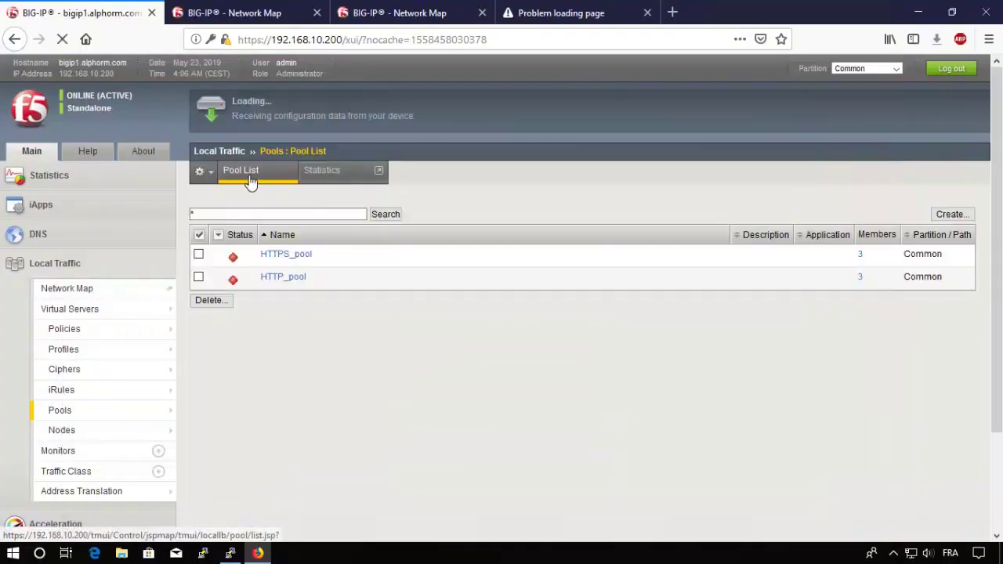
pyautogui.click(249, 180)
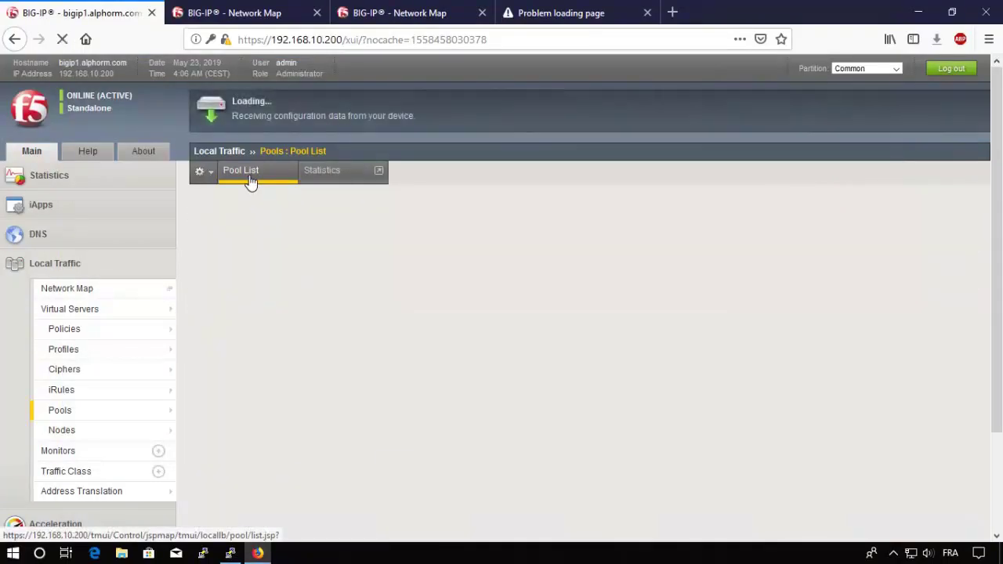